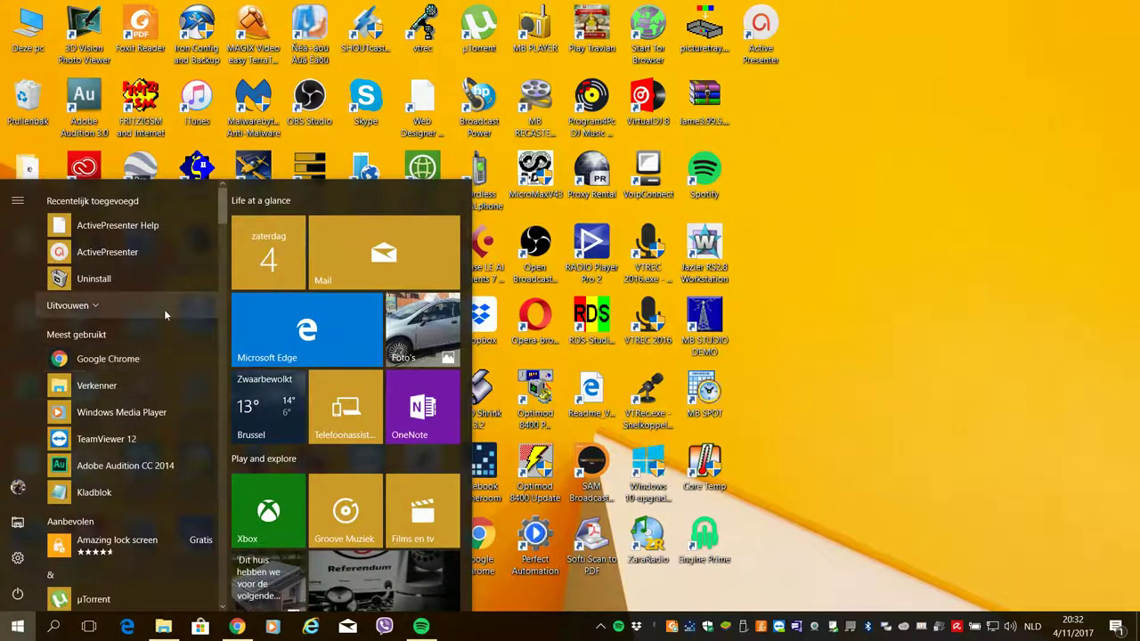
# Step: Find Adobe Audition CC 2014 through the Windows search and launch it
pyautogui.scroll(-3, 156, 282)
pyautogui.scroll(-2, 155, 276)
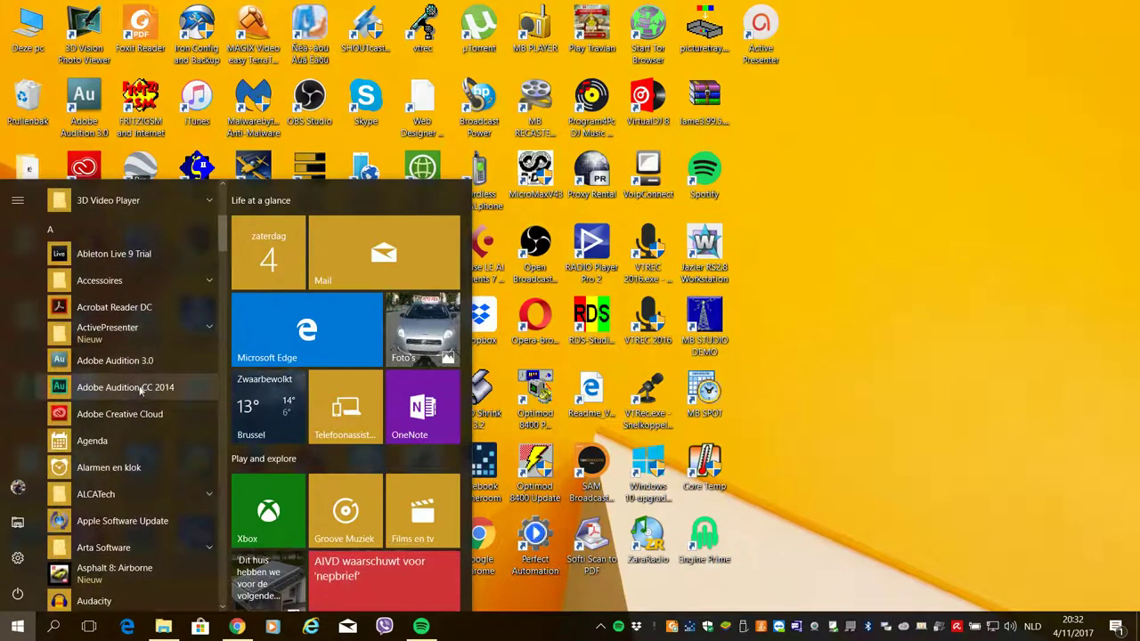
pyautogui.click(54, 627)
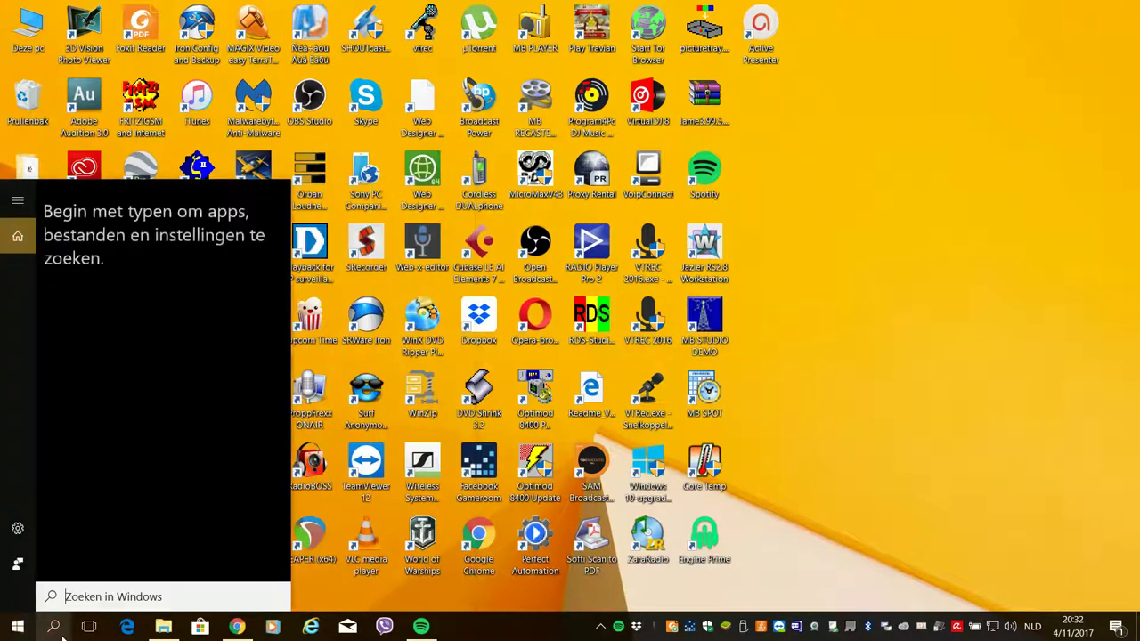
pyautogui.write('ado')
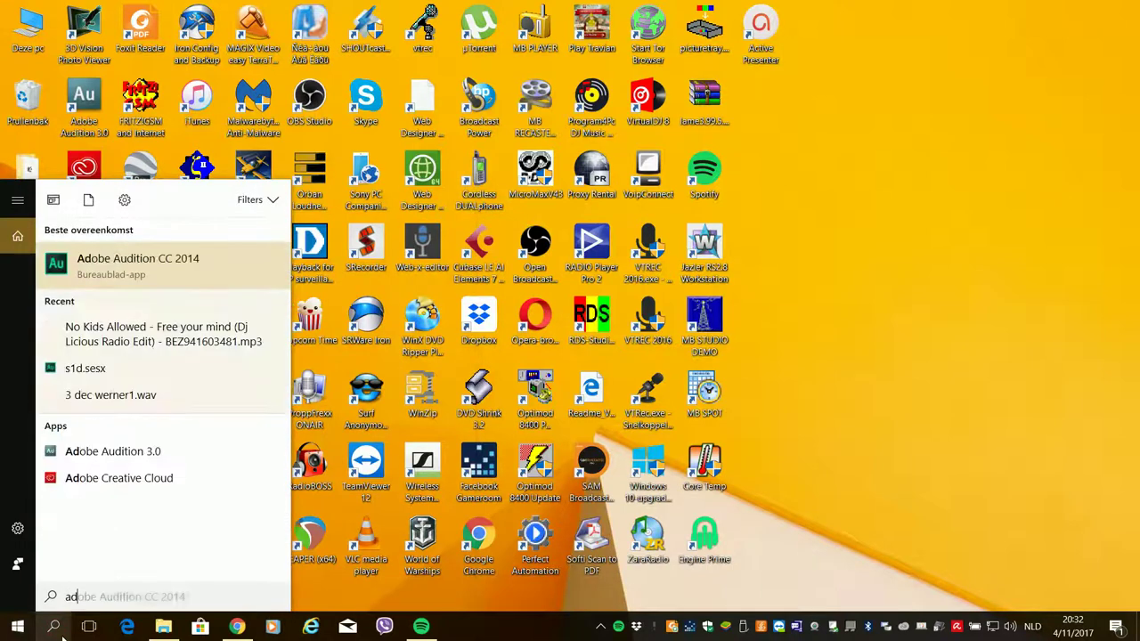
pyautogui.click(133, 270)
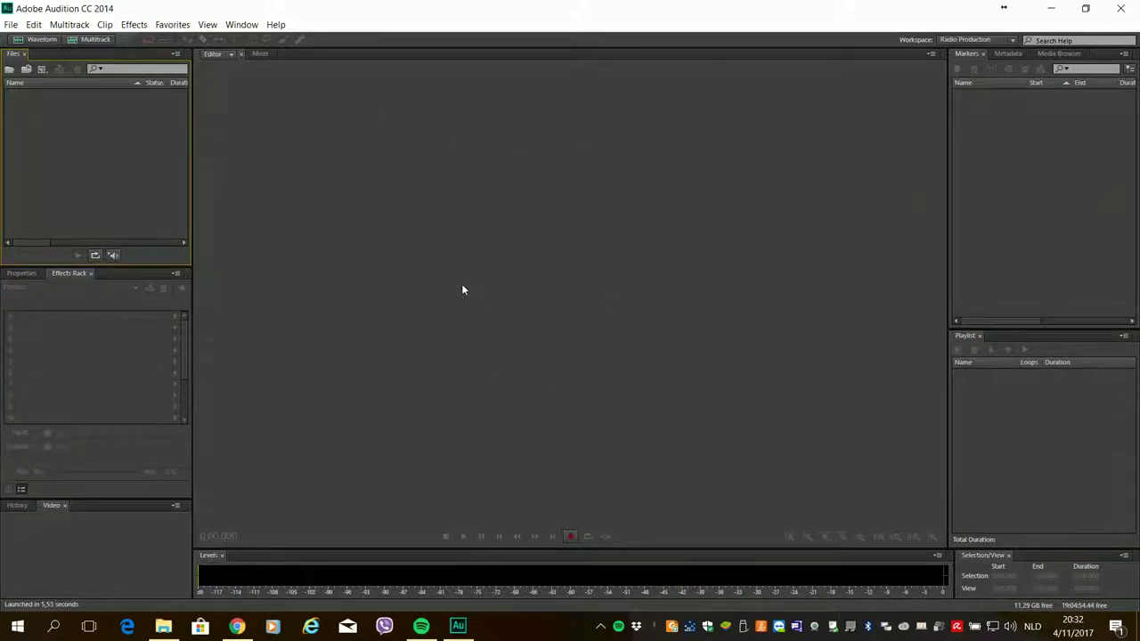
# Step: Start a new multitrack session named info1 and set its folder location to C:\music\radiostars
pyautogui.click(11, 25)
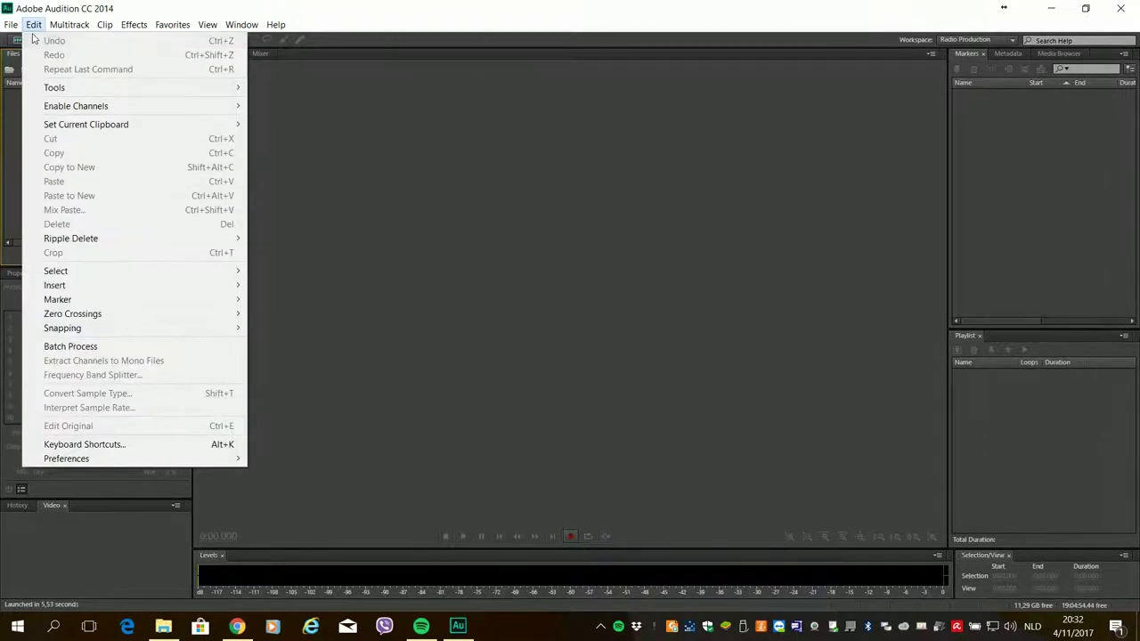
pyautogui.moveTo(20, 39)
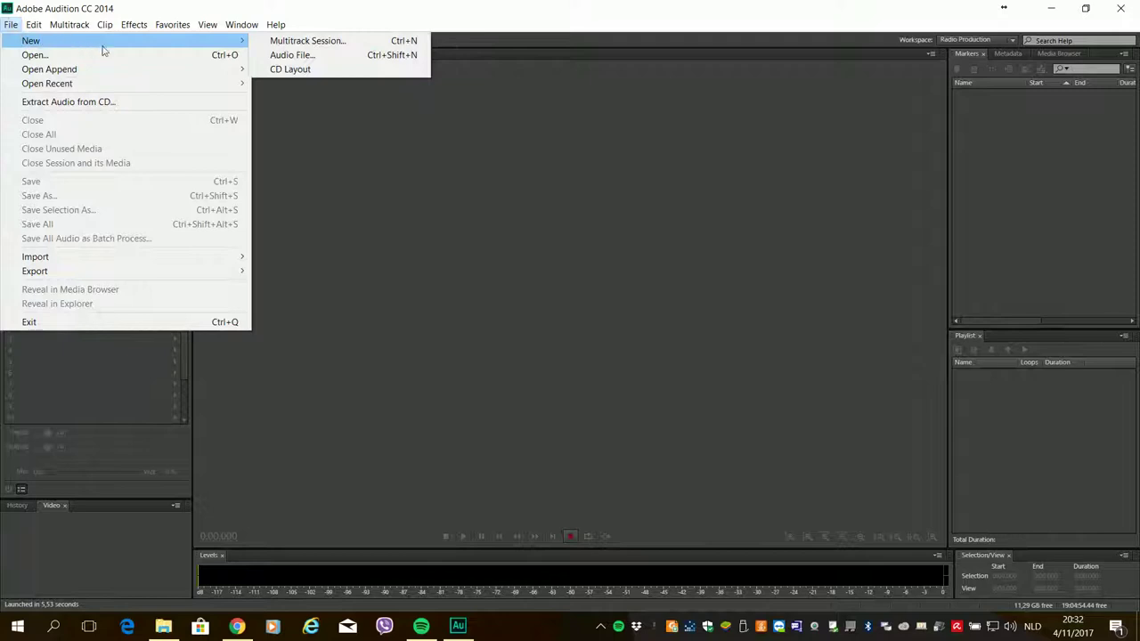
pyautogui.click(325, 45)
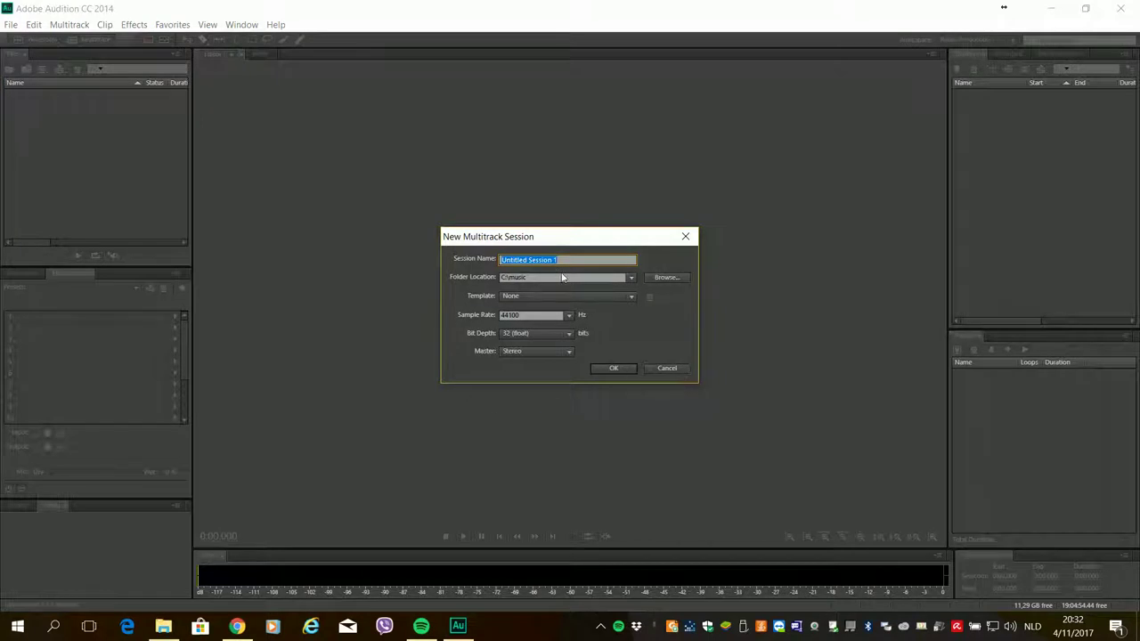
pyautogui.write('info1')
pyautogui.click(631, 278)
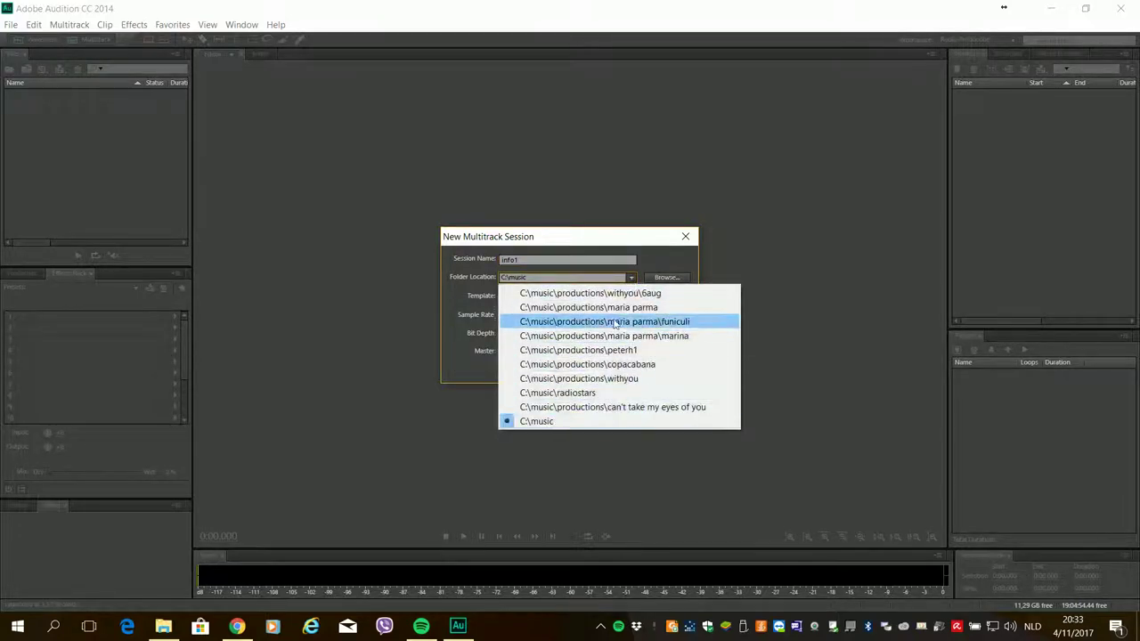
pyautogui.click(615, 392)
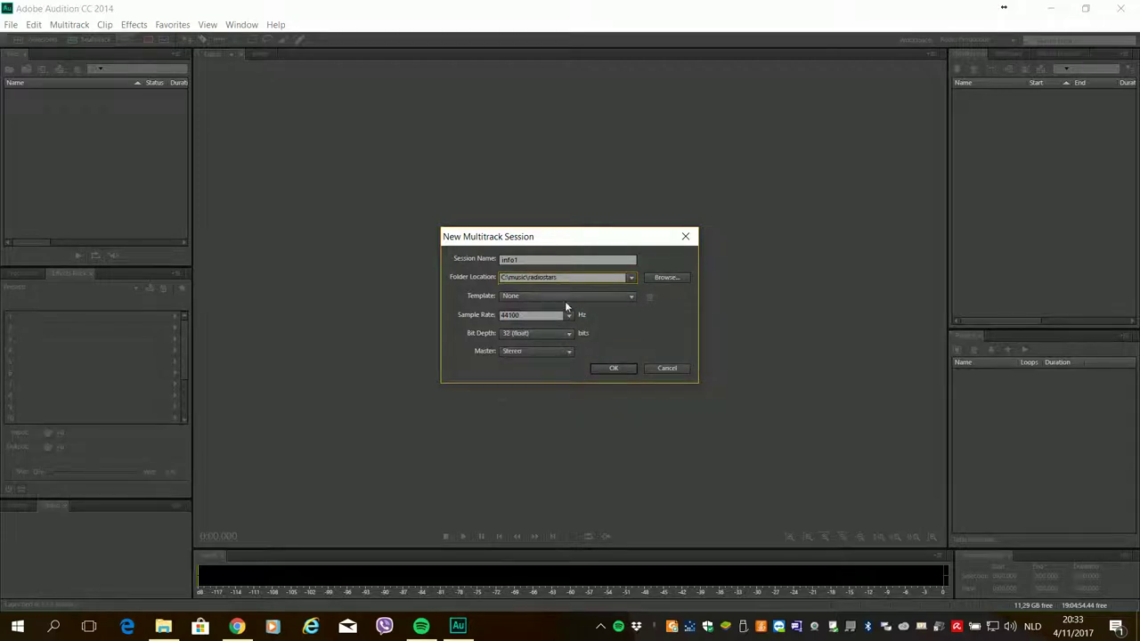
# Step: Create the session with no template, a 44100 Hz sample rate, 32 (float) bit depth and a Stereo master
pyautogui.click(629, 298)
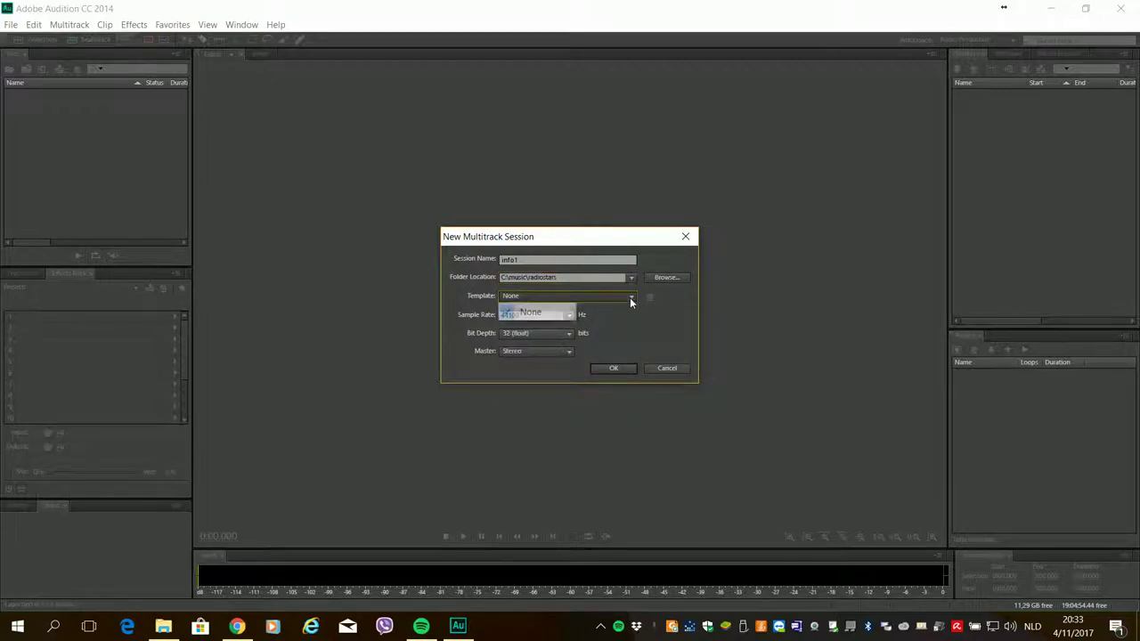
pyautogui.click(531, 300)
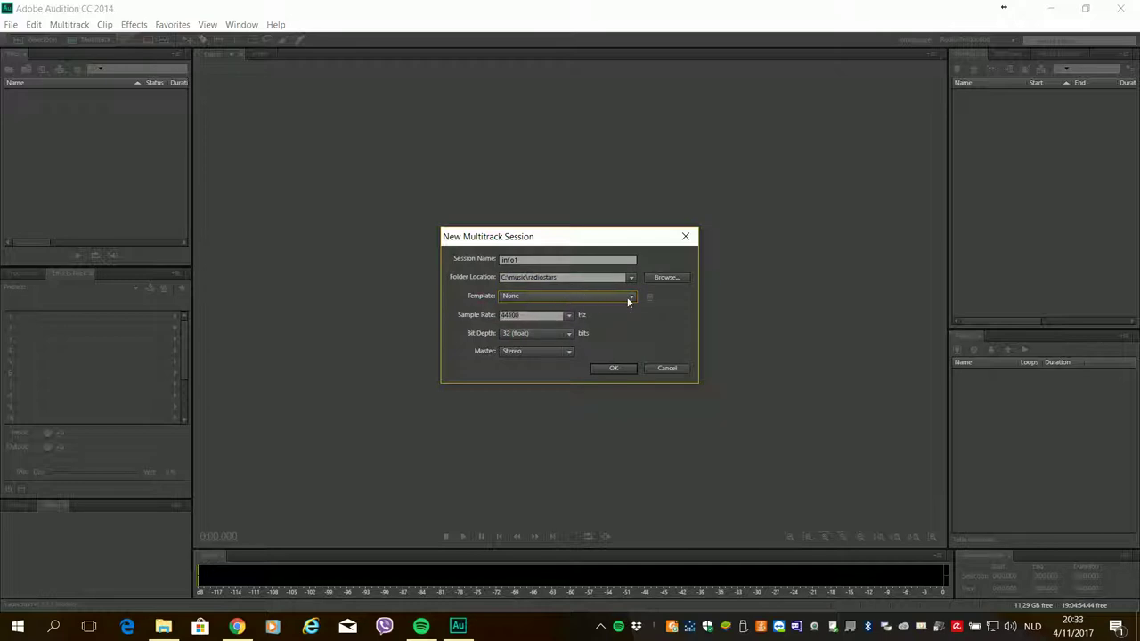
pyautogui.click(564, 335)
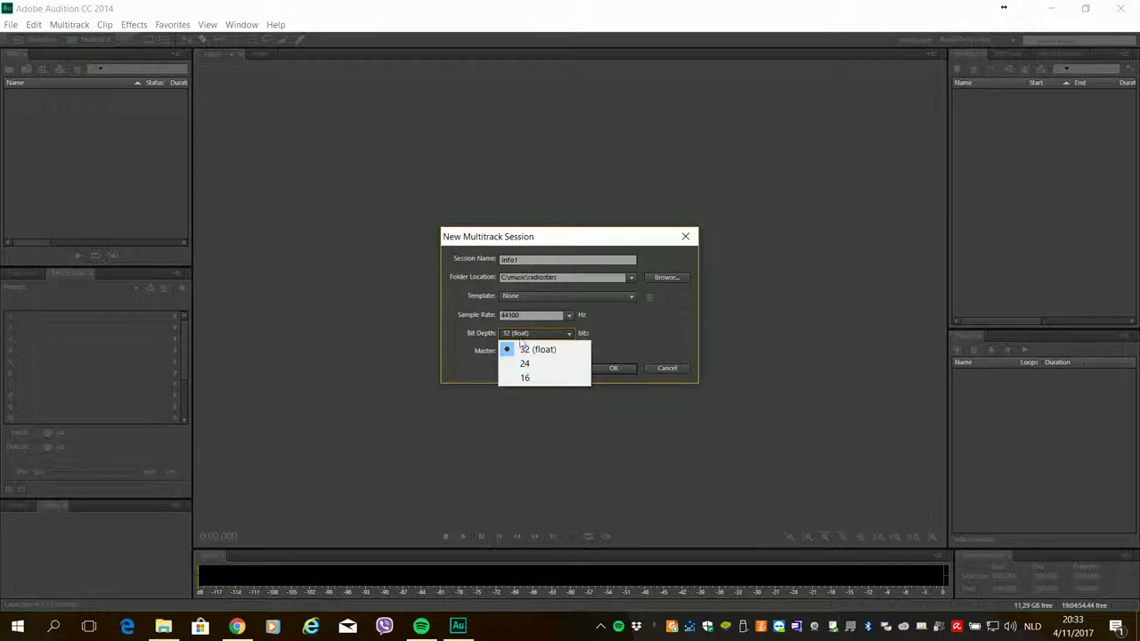
pyautogui.click(614, 319)
pyautogui.click(564, 353)
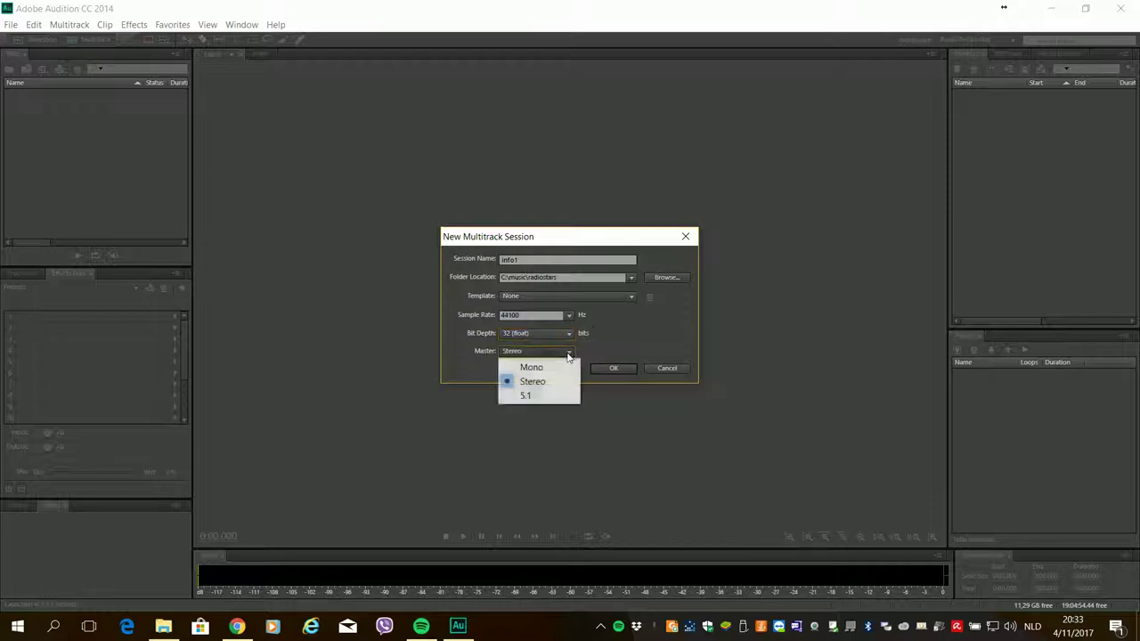
pyautogui.click(652, 342)
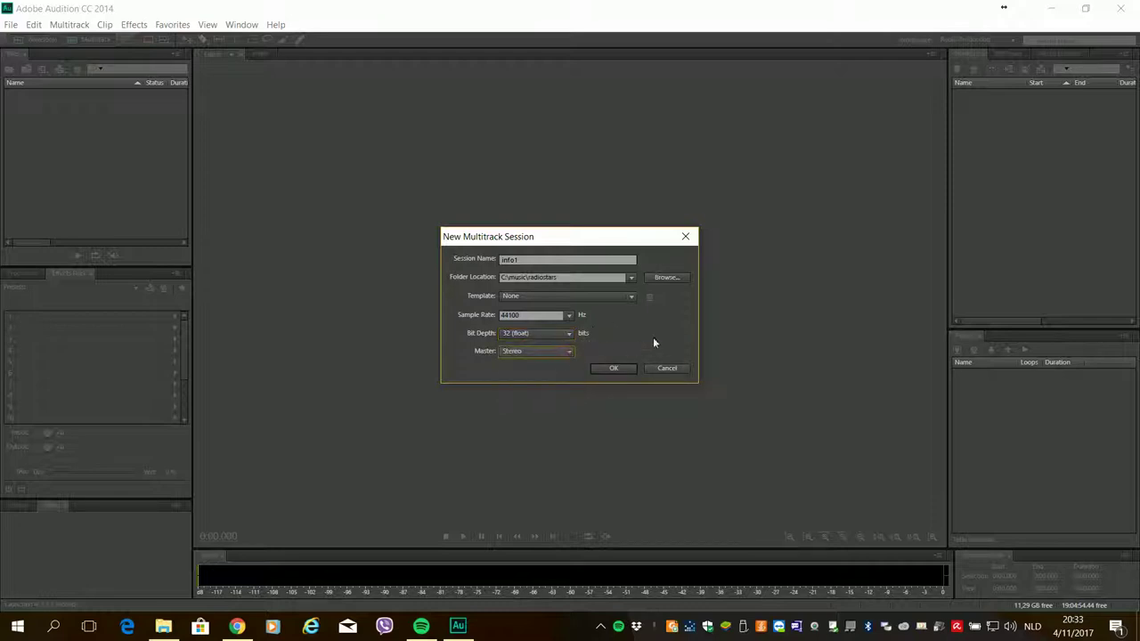
pyautogui.click(614, 369)
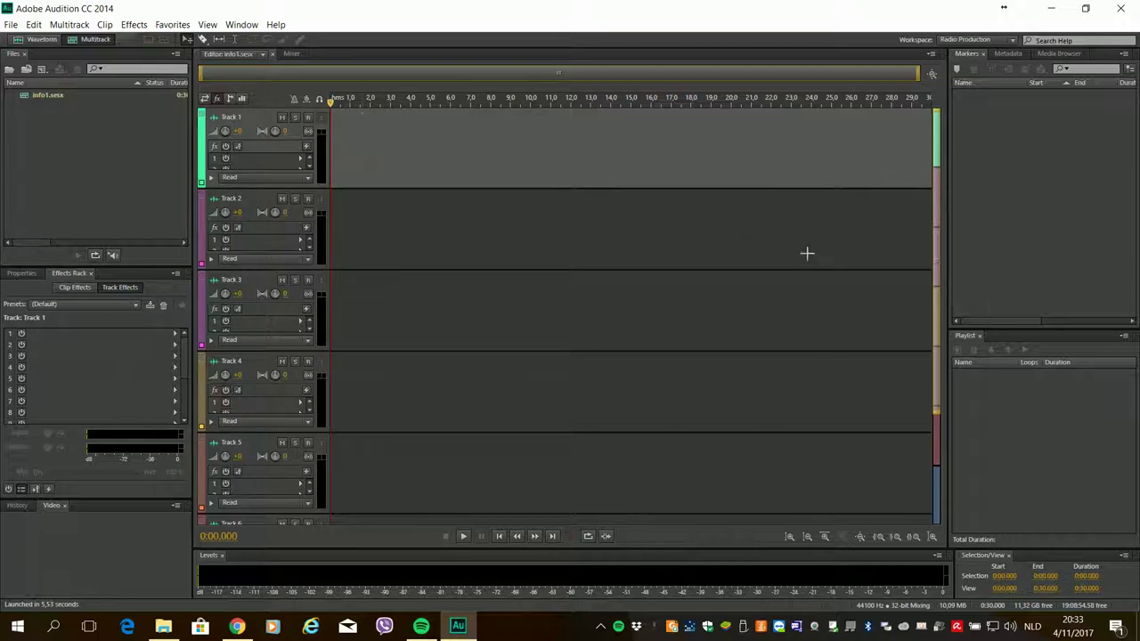
# Step: View the session's track and master faders in the Mixer, and return to the multitrack editor
pyautogui.click(294, 54)
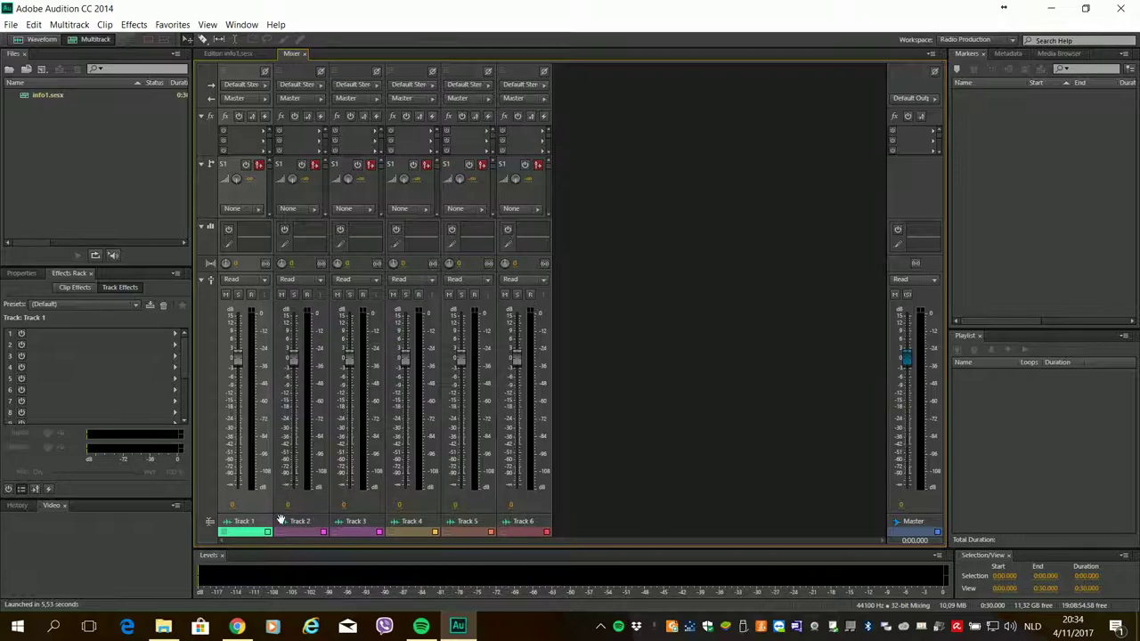
pyautogui.click(906, 359)
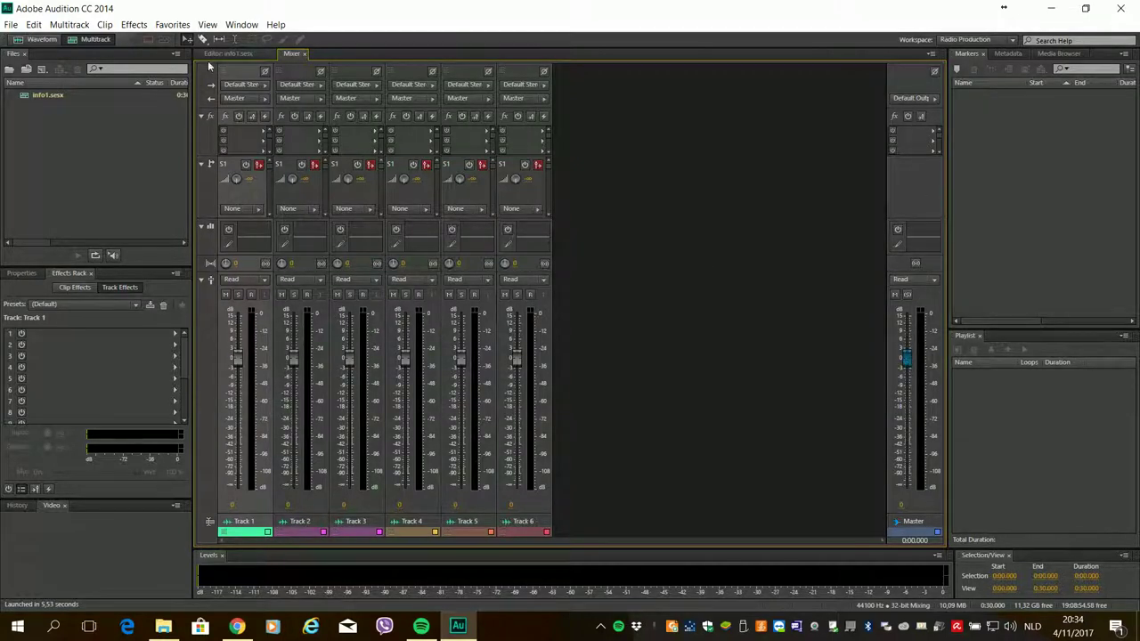
pyautogui.click(233, 53)
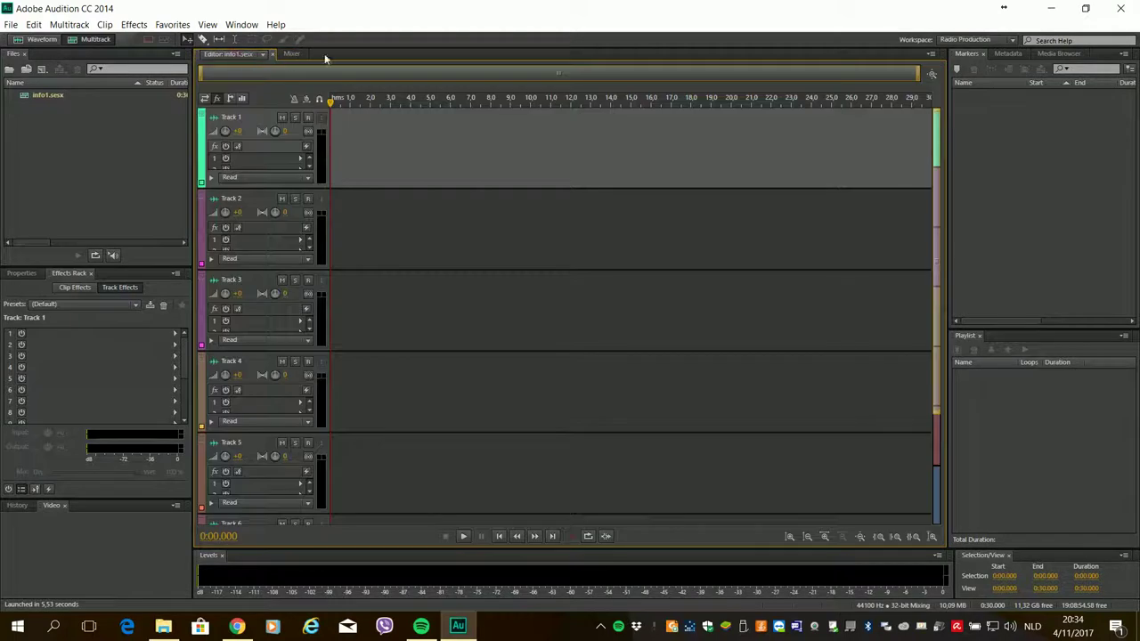
# Step: Switch the workspace to the Classic layout
pyautogui.click(208, 25)
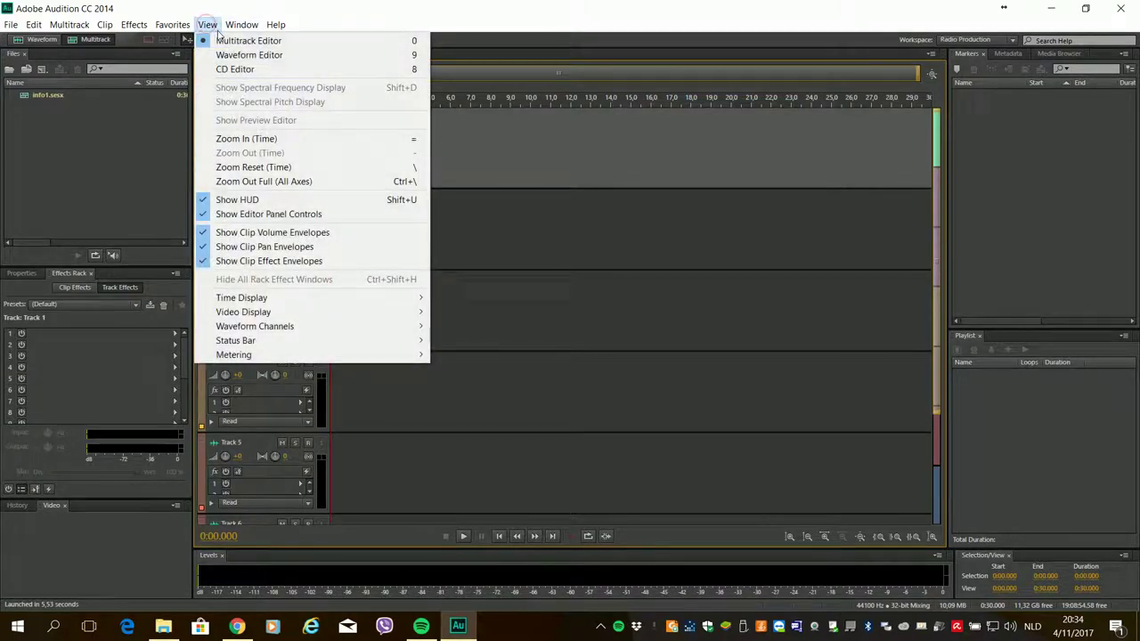
pyautogui.moveTo(238, 32)
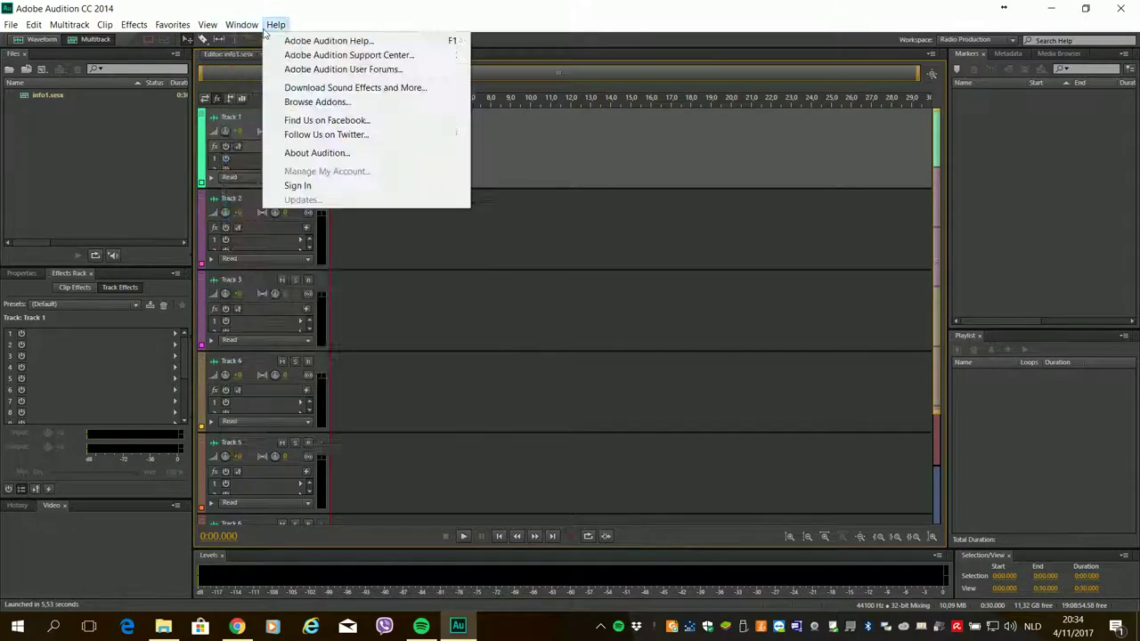
pyautogui.moveTo(369, 41)
pyautogui.click(414, 41)
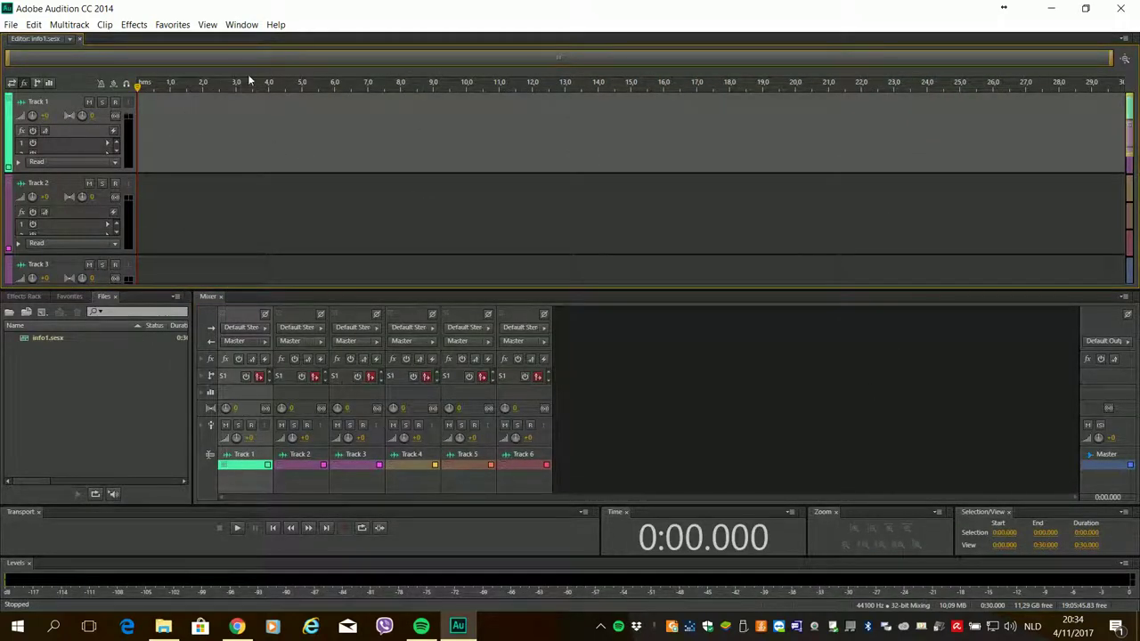
# Step: Switch the workspace to the Default layout and look at its mixer and editor
pyautogui.click(242, 24)
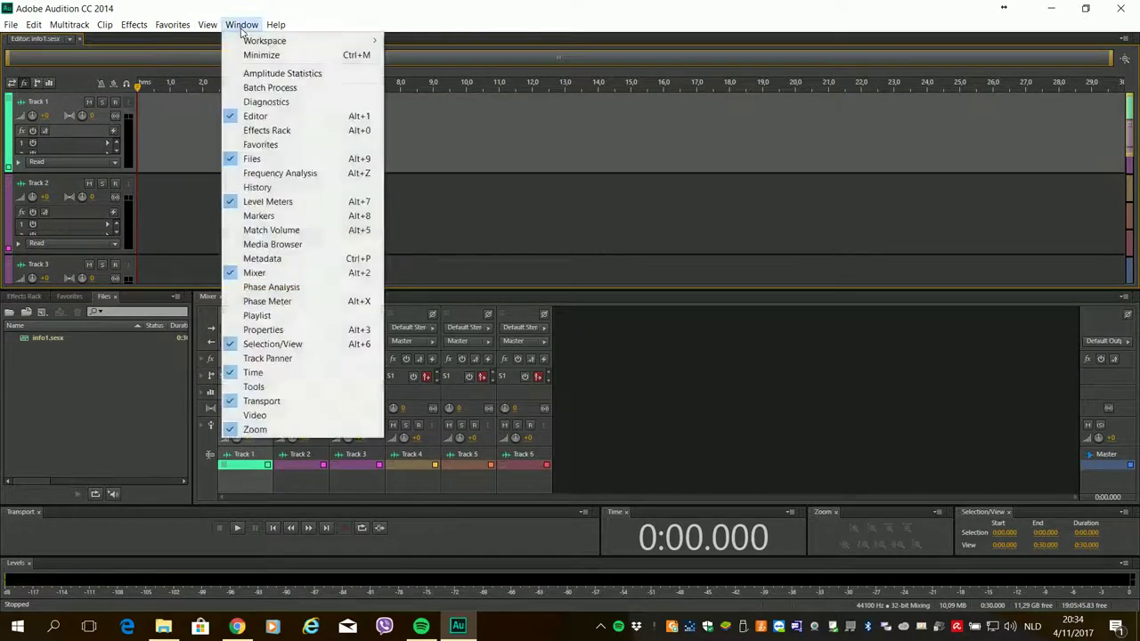
pyautogui.moveTo(284, 41)
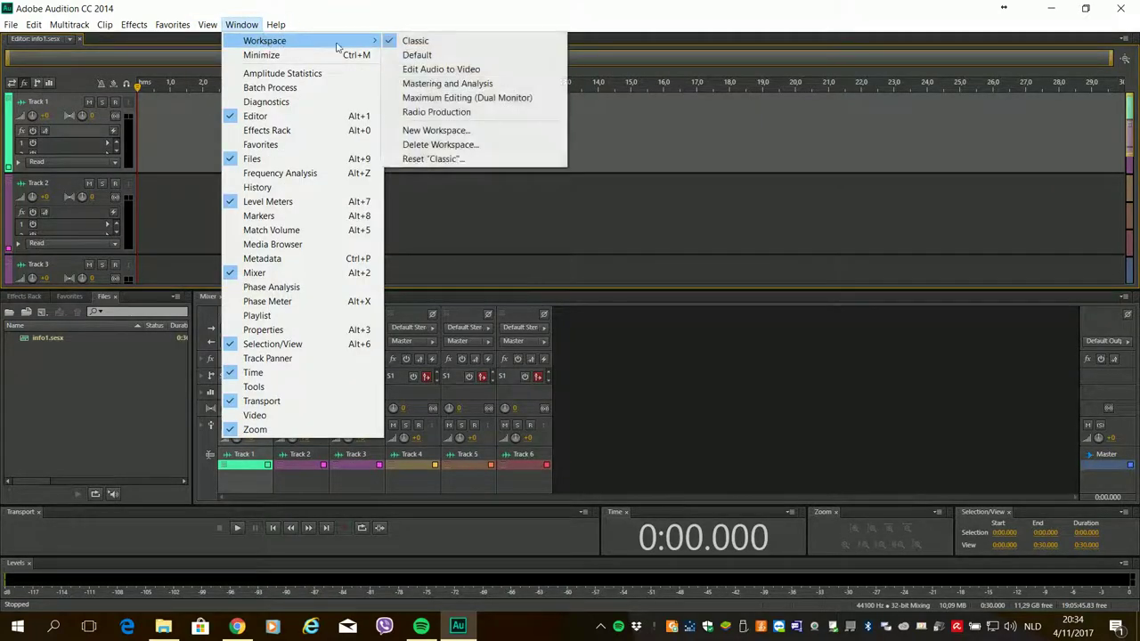
pyautogui.click(413, 40)
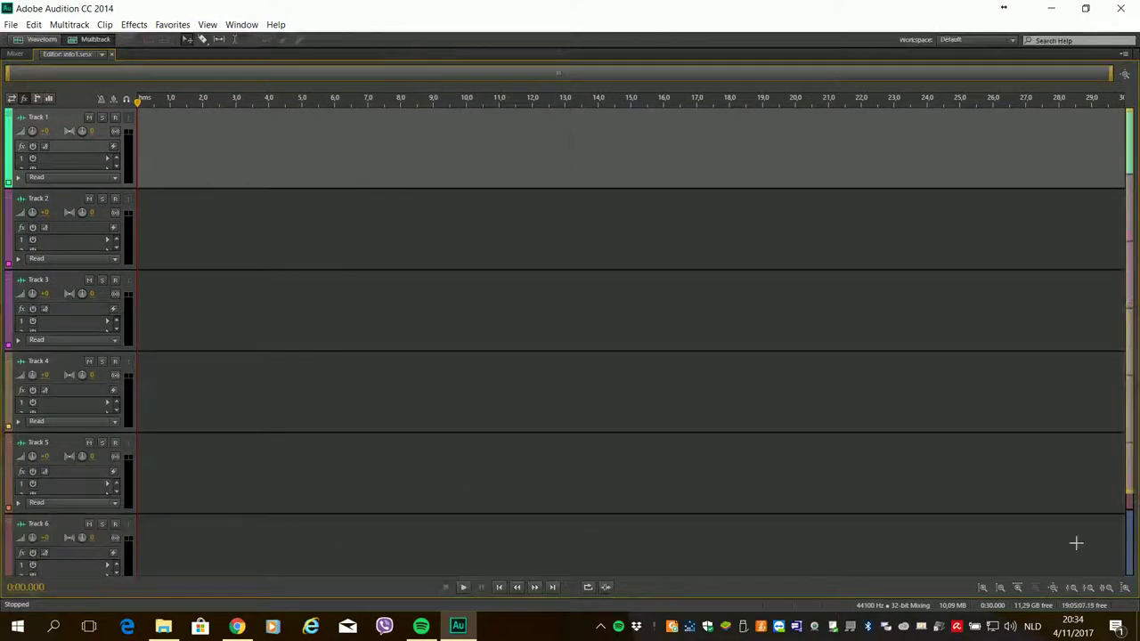
pyautogui.click(15, 55)
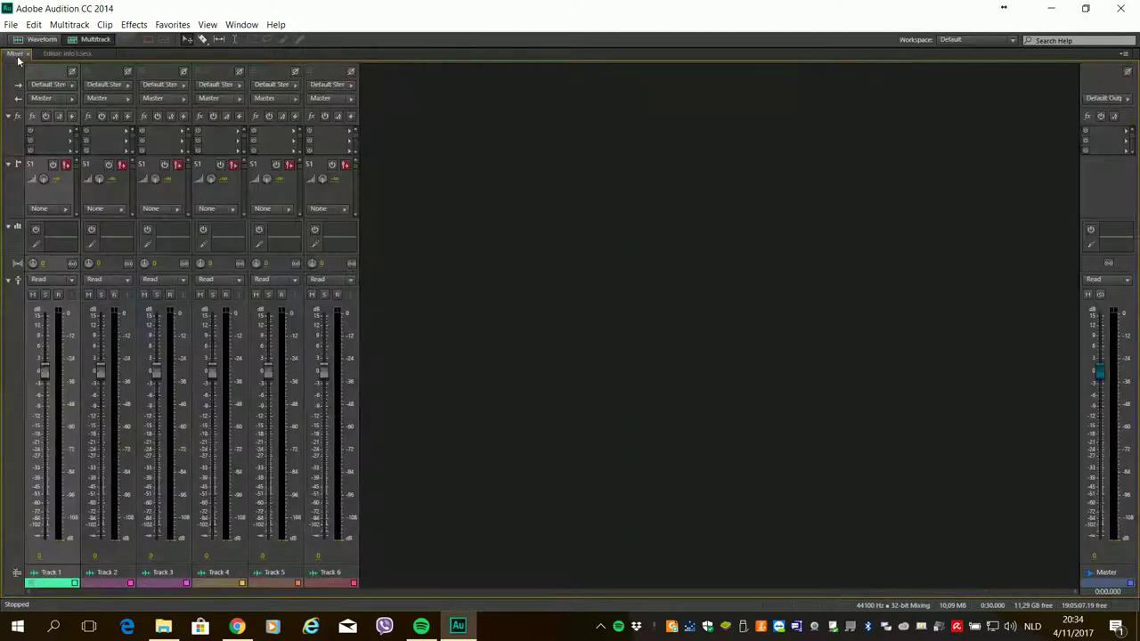
pyautogui.click(76, 55)
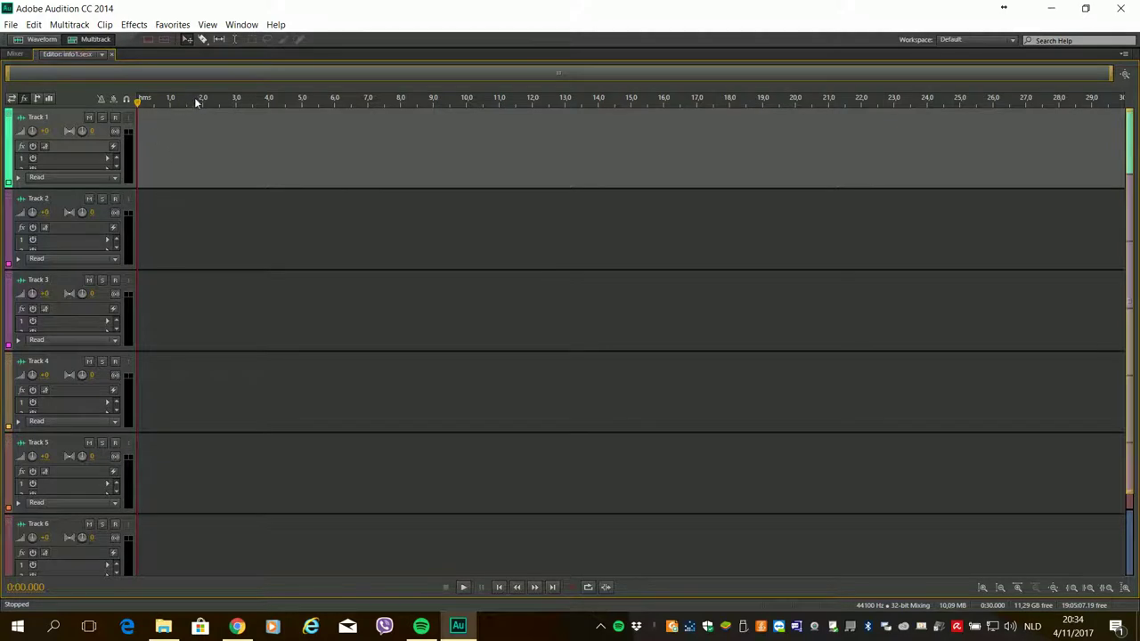
# Step: Switch the workspace to the Radio Production layout
pyautogui.click(241, 24)
pyautogui.moveTo(277, 48)
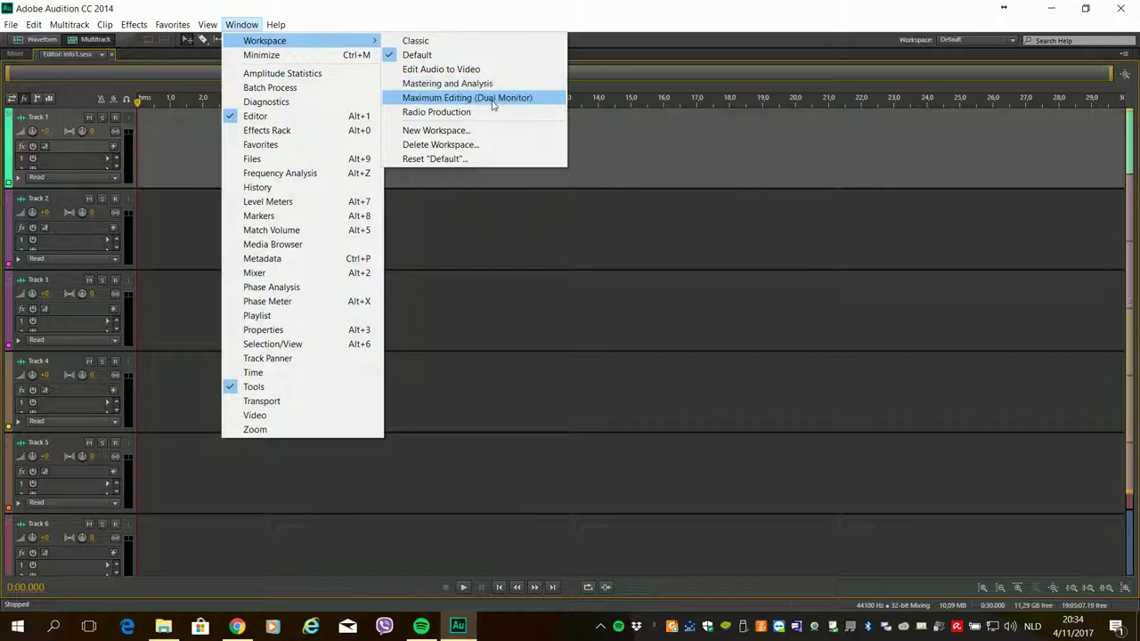
pyautogui.click(446, 113)
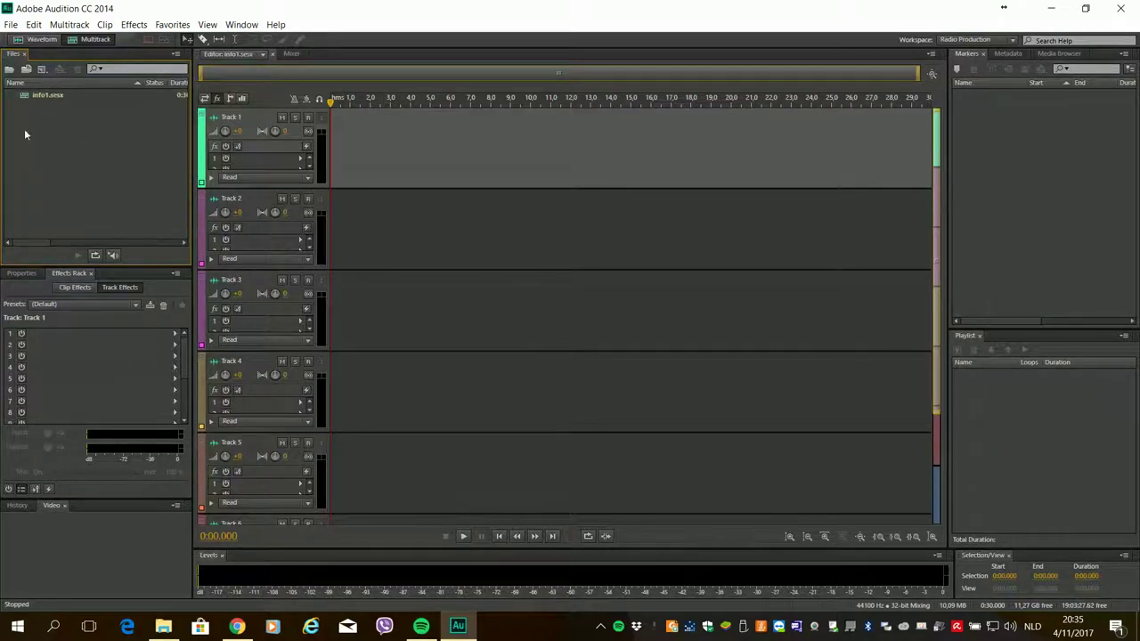
# Step: Create a new audio file named voix1 at 44100 Hz, Stereo, with a bit depth of 16
pyautogui.click(57, 94)
pyautogui.click(11, 25)
pyautogui.moveTo(140, 47)
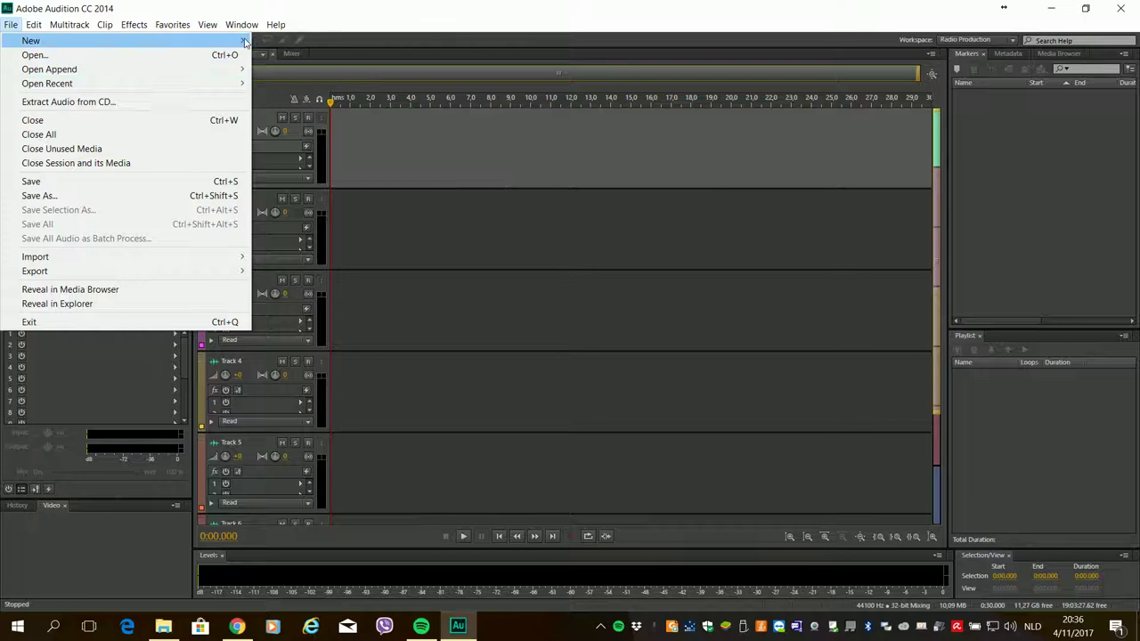
pyautogui.moveTo(246, 42)
pyautogui.click(331, 55)
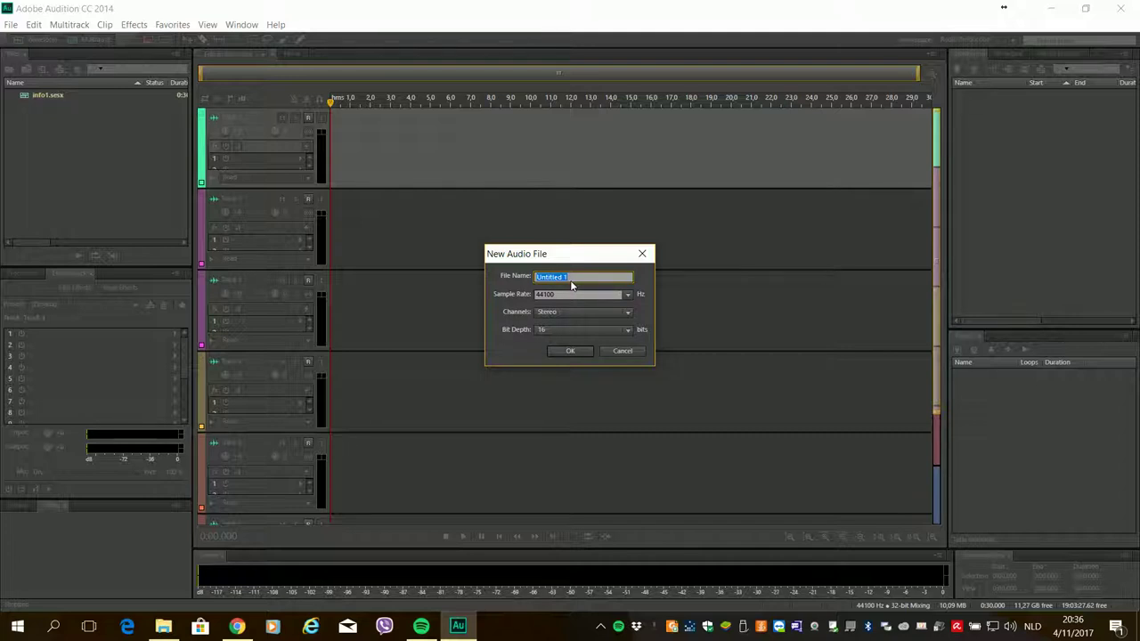
pyautogui.write('voix1')
pyautogui.click(570, 351)
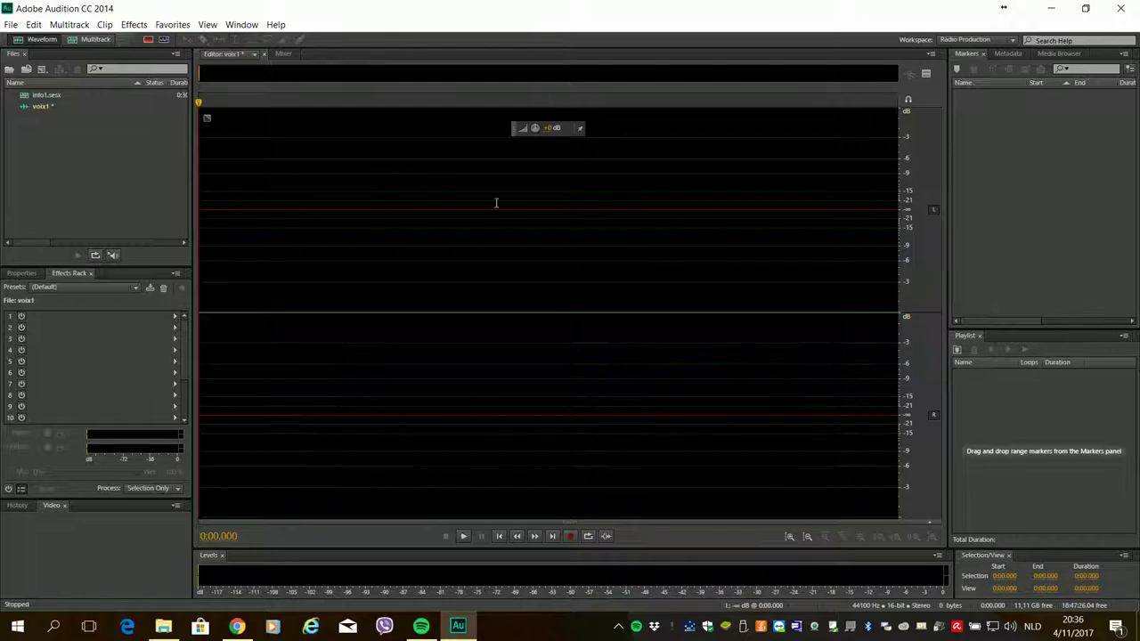
# Step: Open the Windows recording devices list, examine the available microphones and input levels, and close it without changes
pyautogui.rightClick(1013, 629)
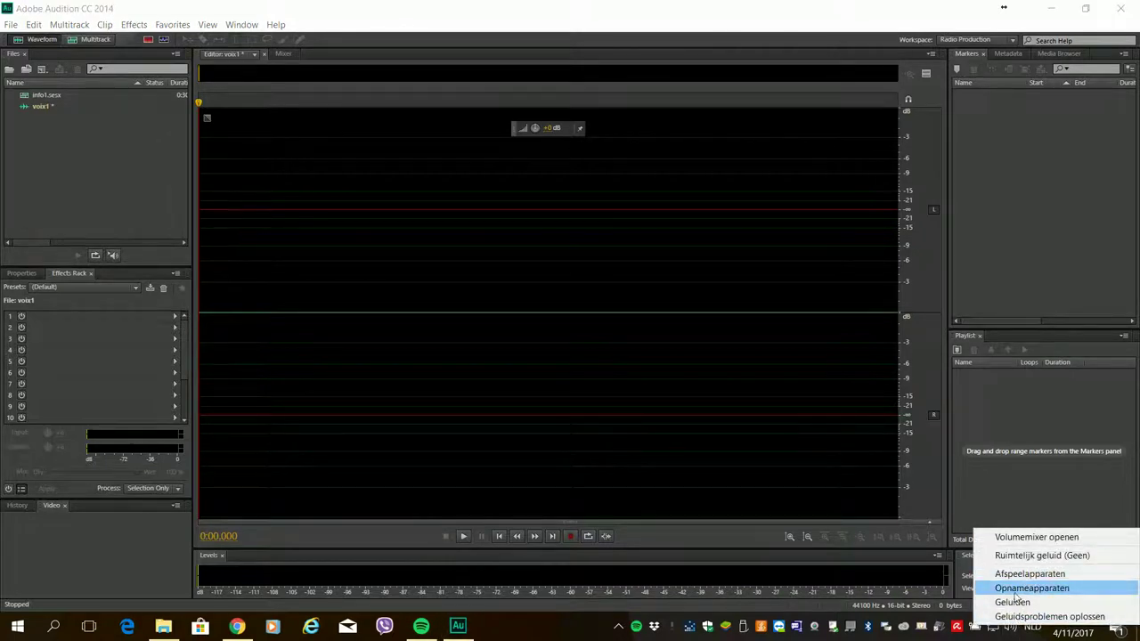
pyautogui.click(1029, 590)
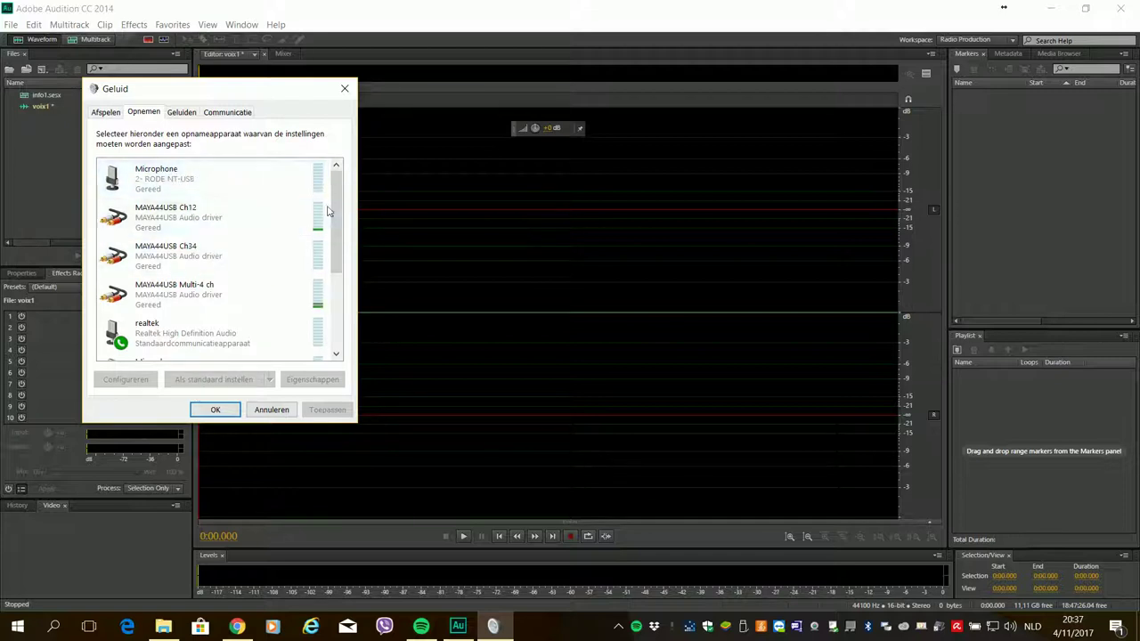
pyautogui.scroll(-3, 328, 211)
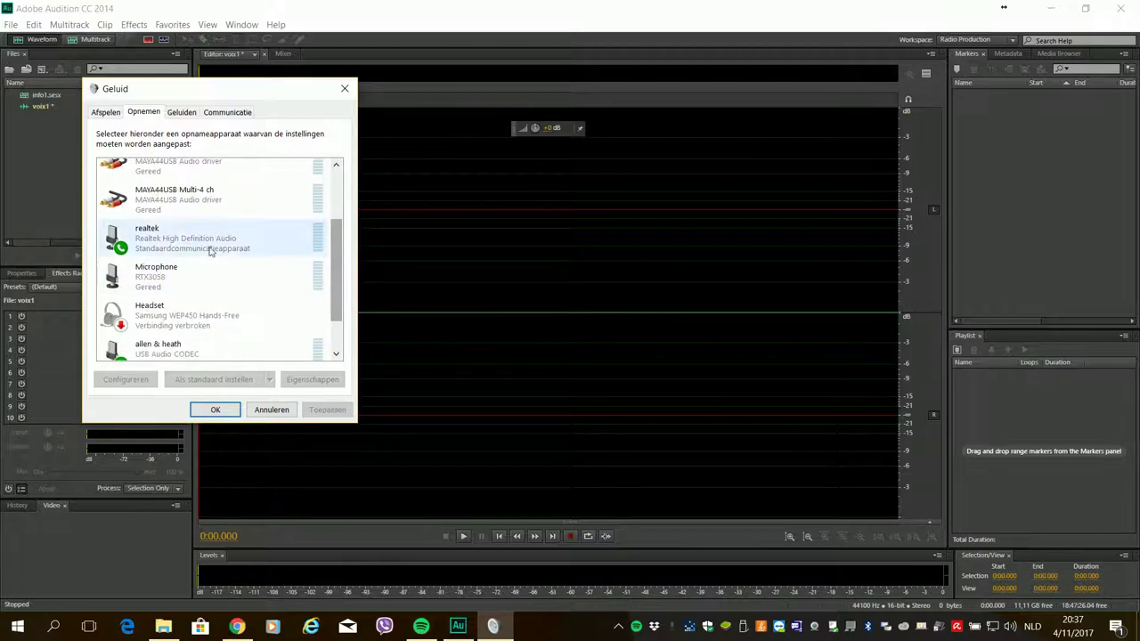
pyautogui.click(210, 240)
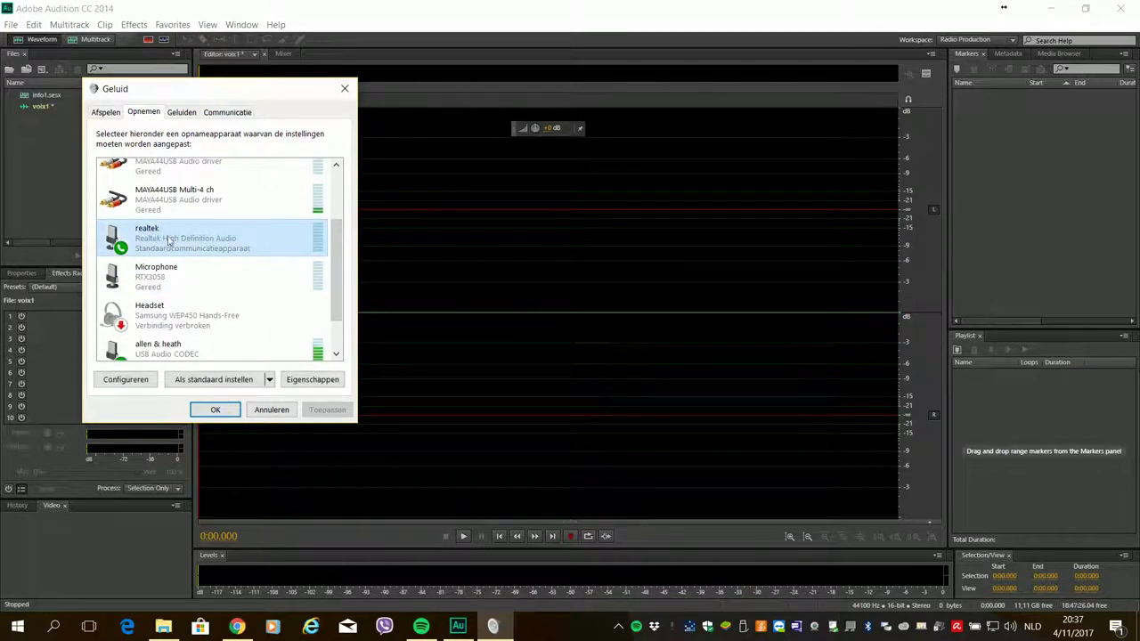
pyautogui.moveTo(335, 260); pyautogui.dragTo(350, 305)
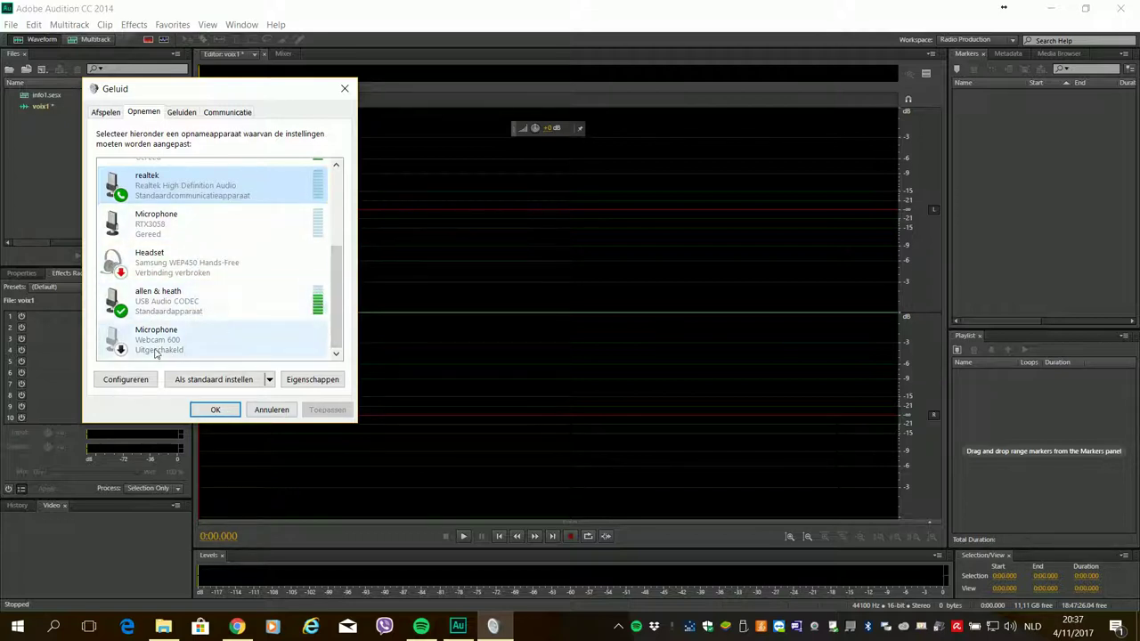
pyautogui.click(312, 332)
pyautogui.scroll(5, 338, 297)
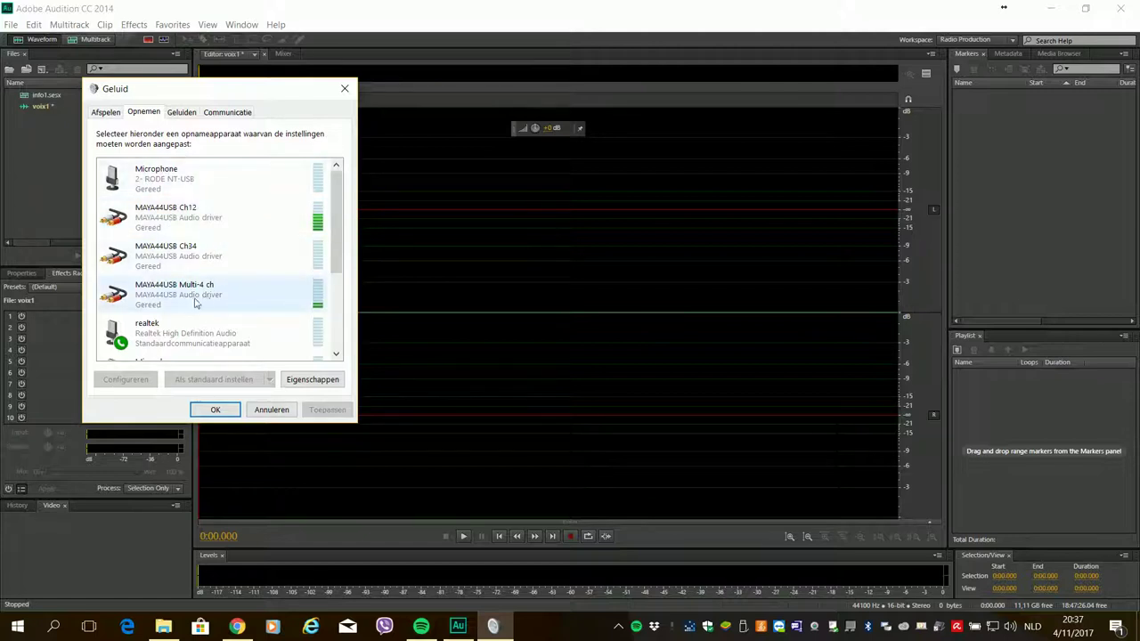
pyautogui.moveTo(341, 234); pyautogui.dragTo(237, 216)
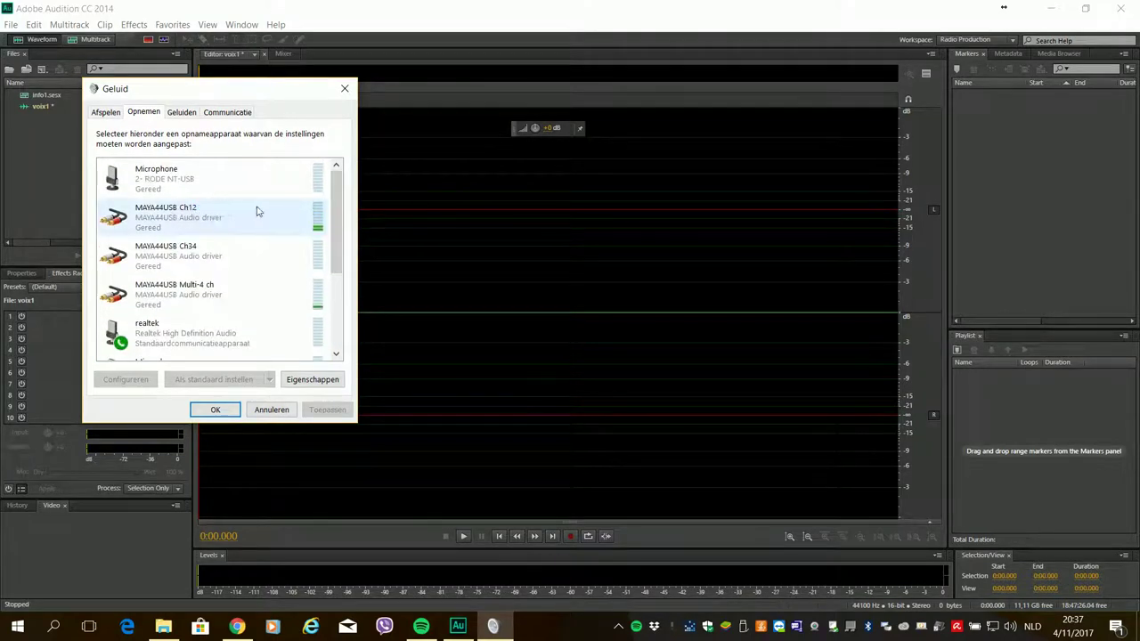
pyautogui.scroll(-3, 340, 228)
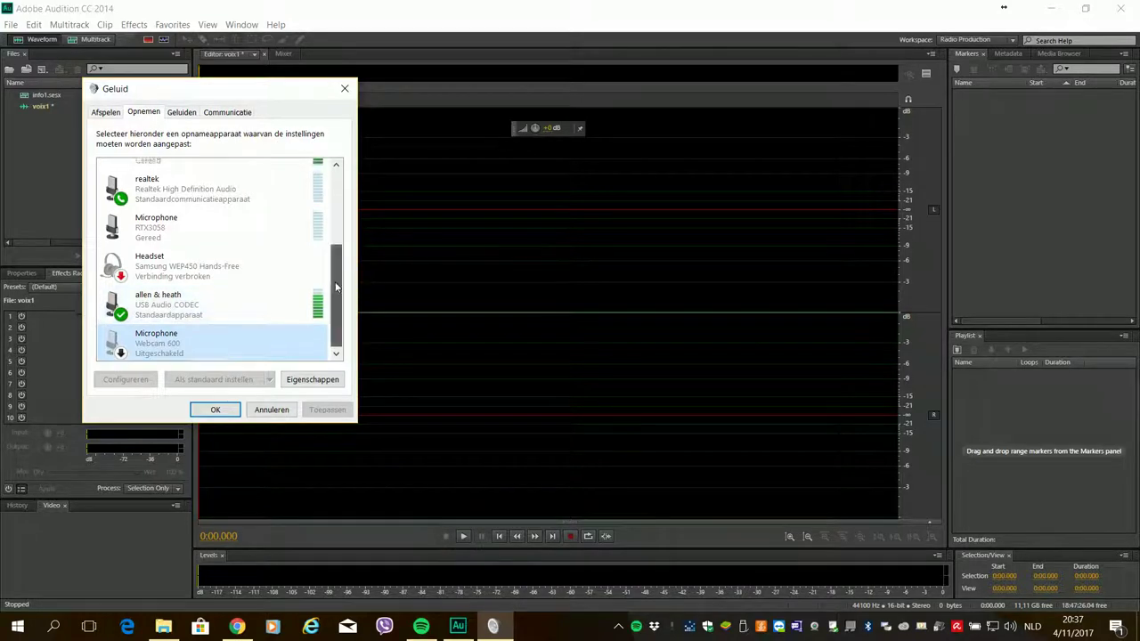
pyautogui.scroll(3, 204, 293)
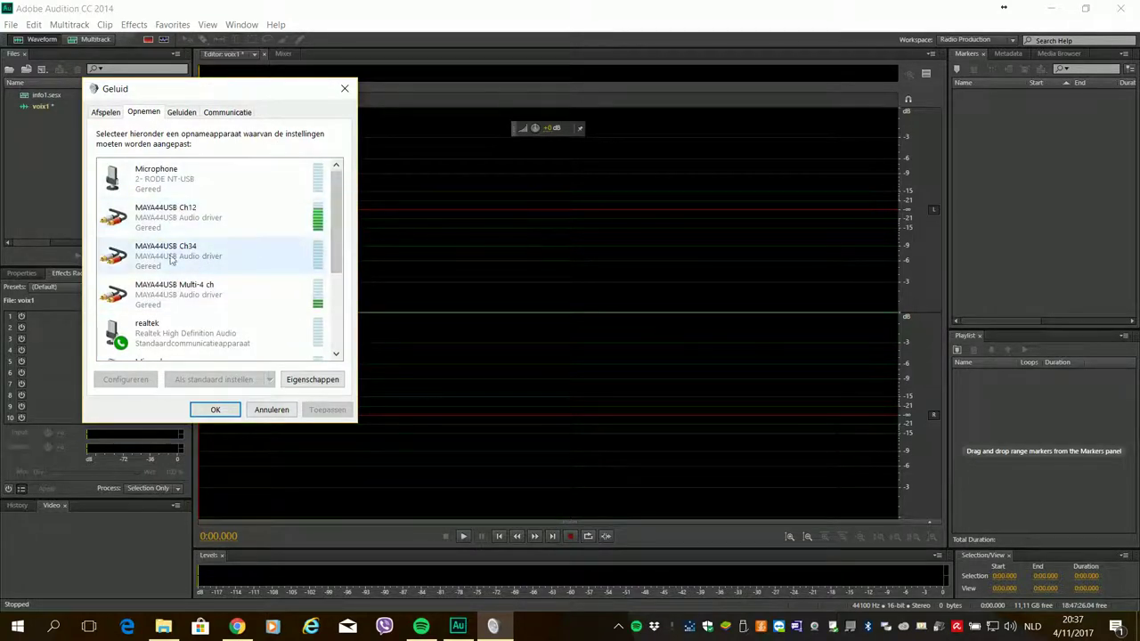
pyautogui.click(270, 409)
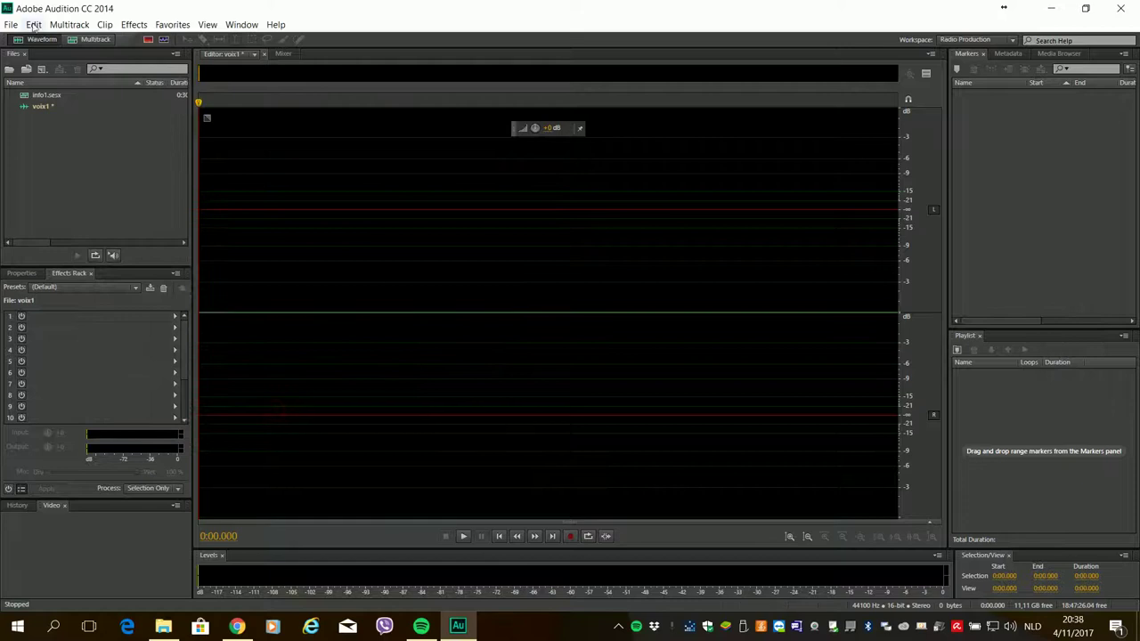
# Step: Open the Audio Hardware preferences and examine the device choices for the default output
pyautogui.click(34, 25)
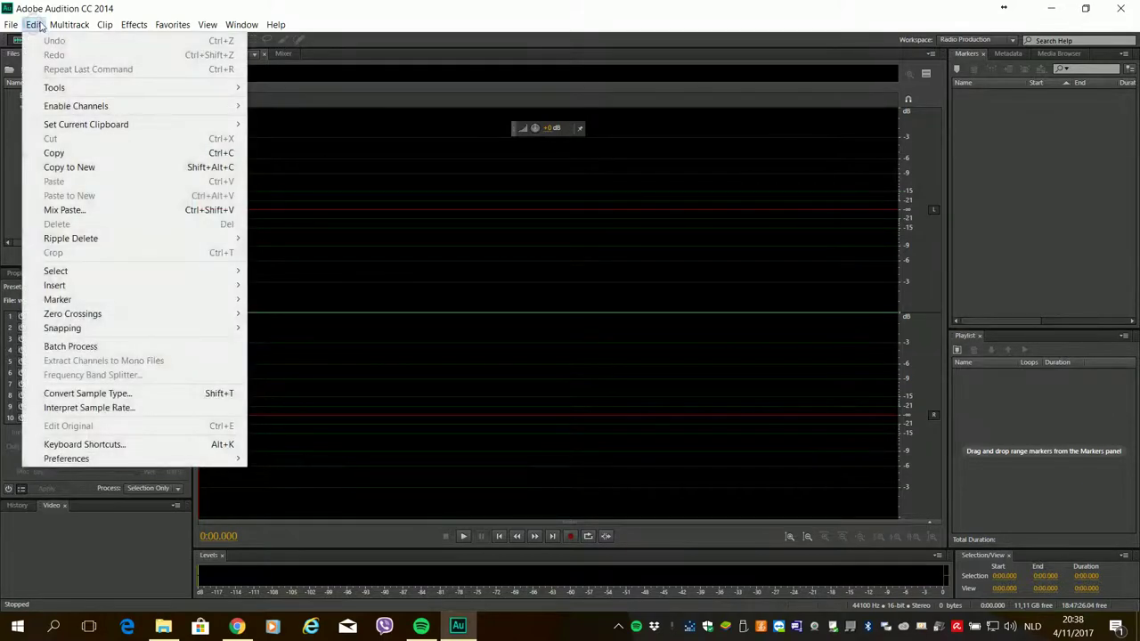
pyautogui.click(95, 7)
pyautogui.click(34, 25)
pyautogui.moveTo(105, 459)
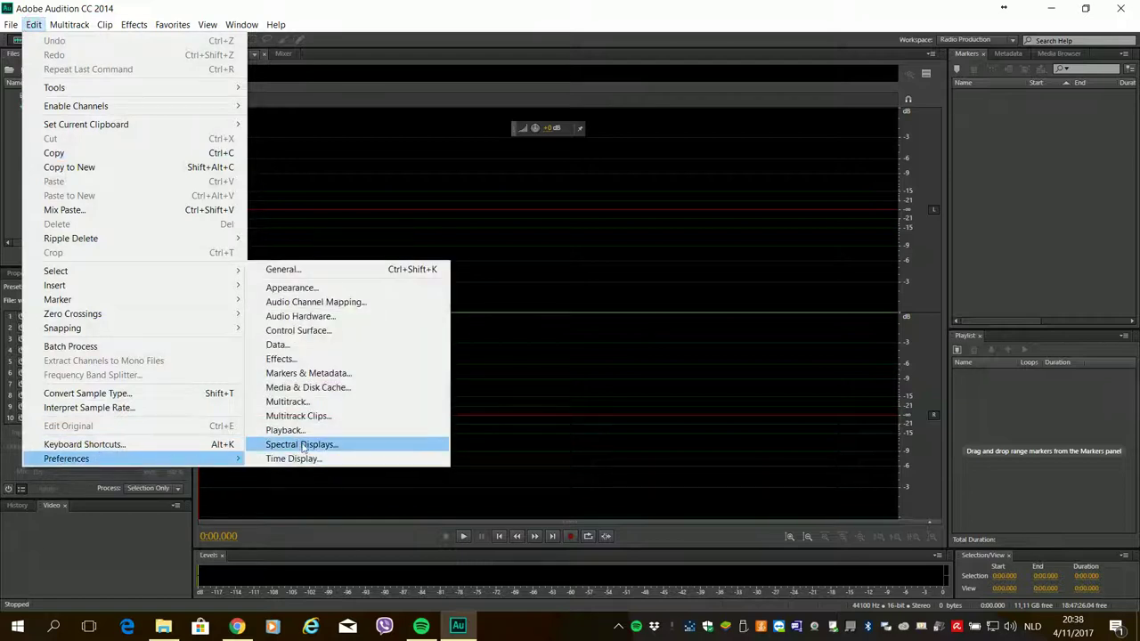
pyautogui.click(314, 318)
pyautogui.moveTo(693, 190); pyautogui.dragTo(499, 140)
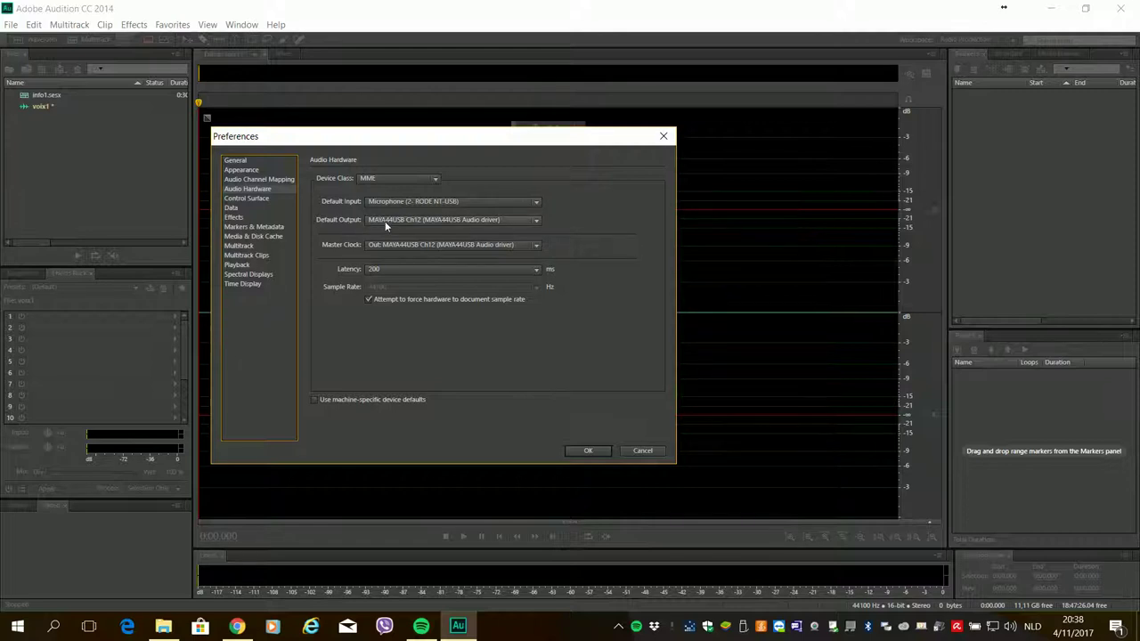
pyautogui.click(538, 221)
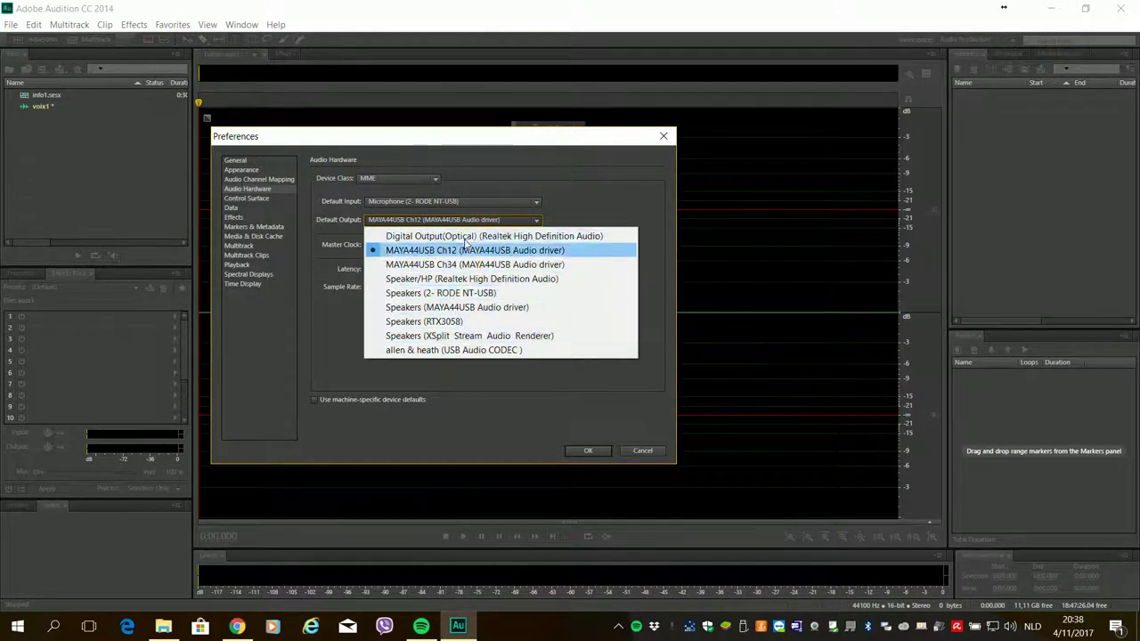
pyautogui.click(576, 199)
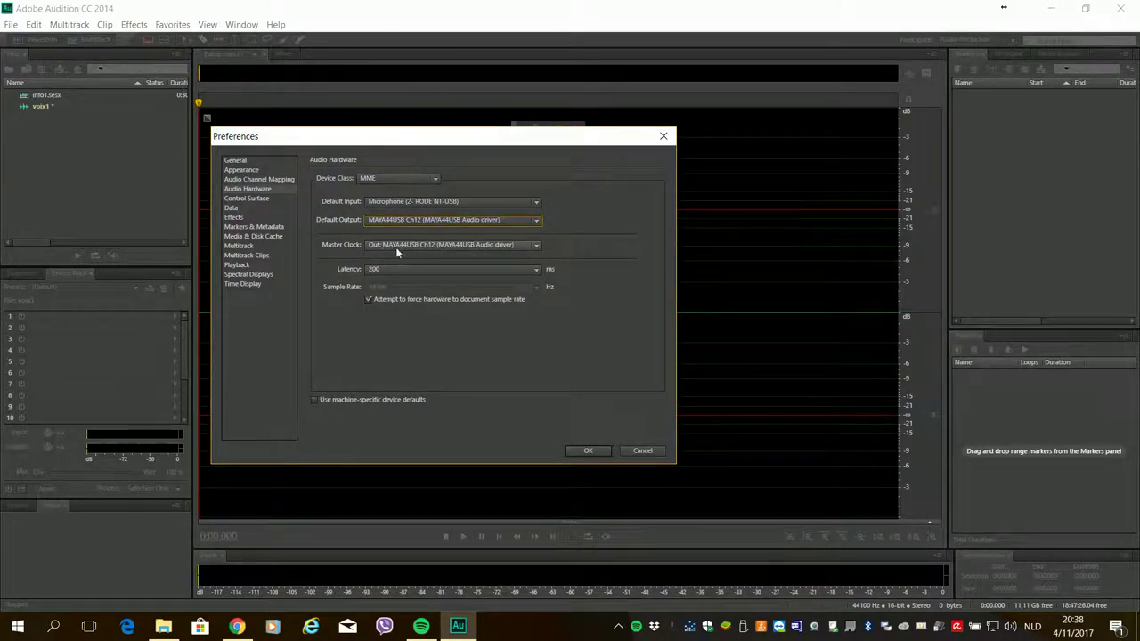
# Step: Choose Out: MAYA44USB Ch12 as the master clock, look at the latency choices, and accept the audio hardware preferences
pyautogui.click(520, 244)
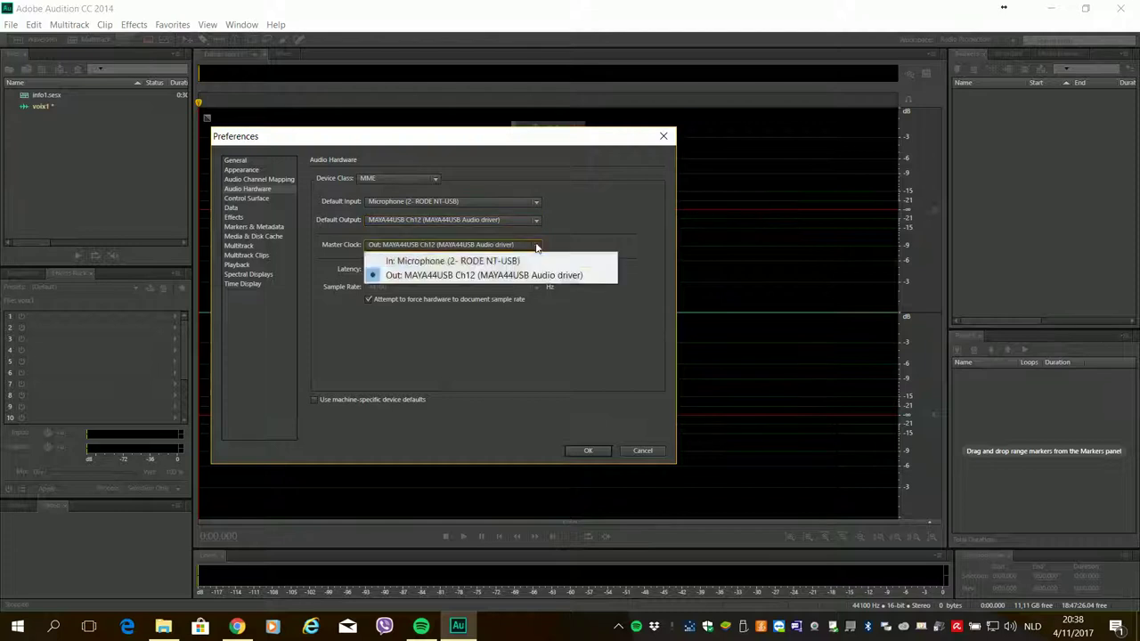
pyautogui.click(499, 276)
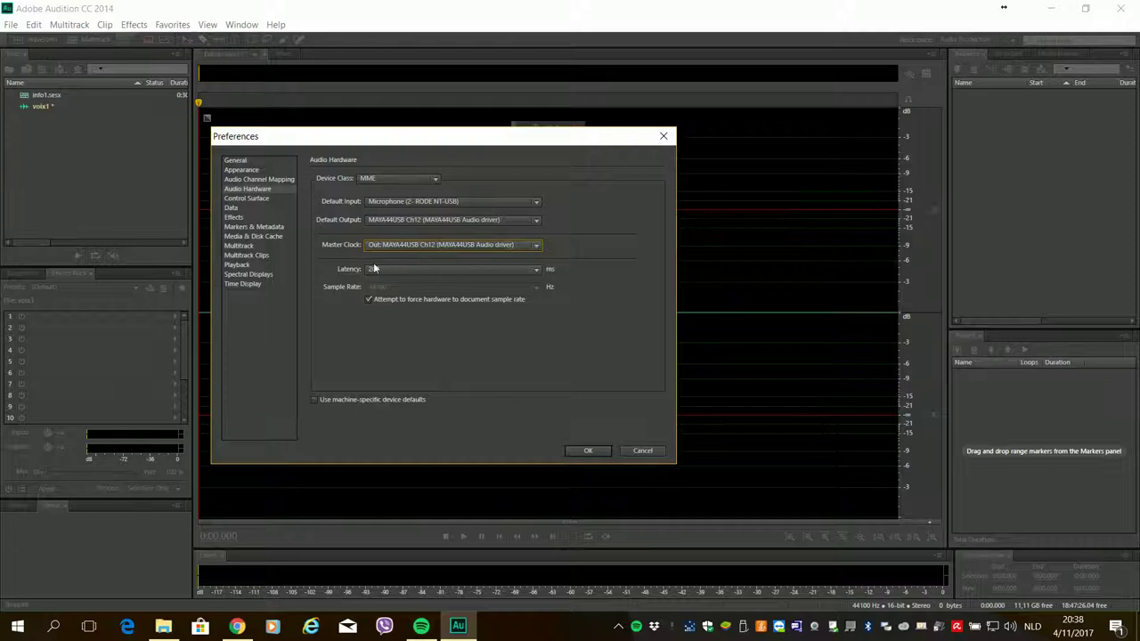
pyautogui.click(535, 269)
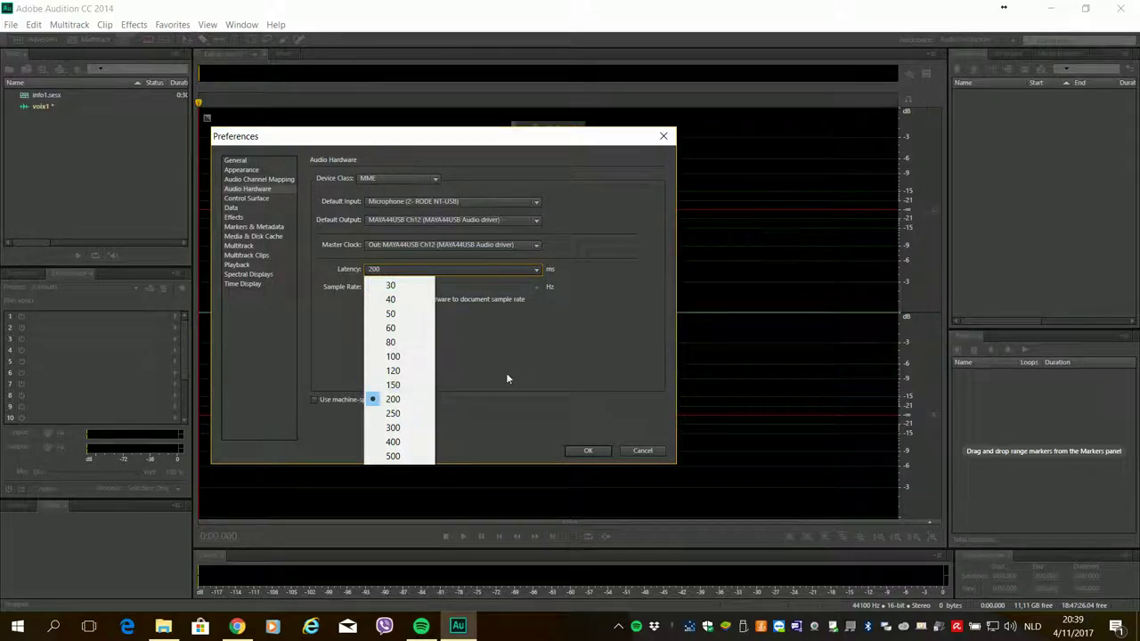
pyautogui.click(531, 358)
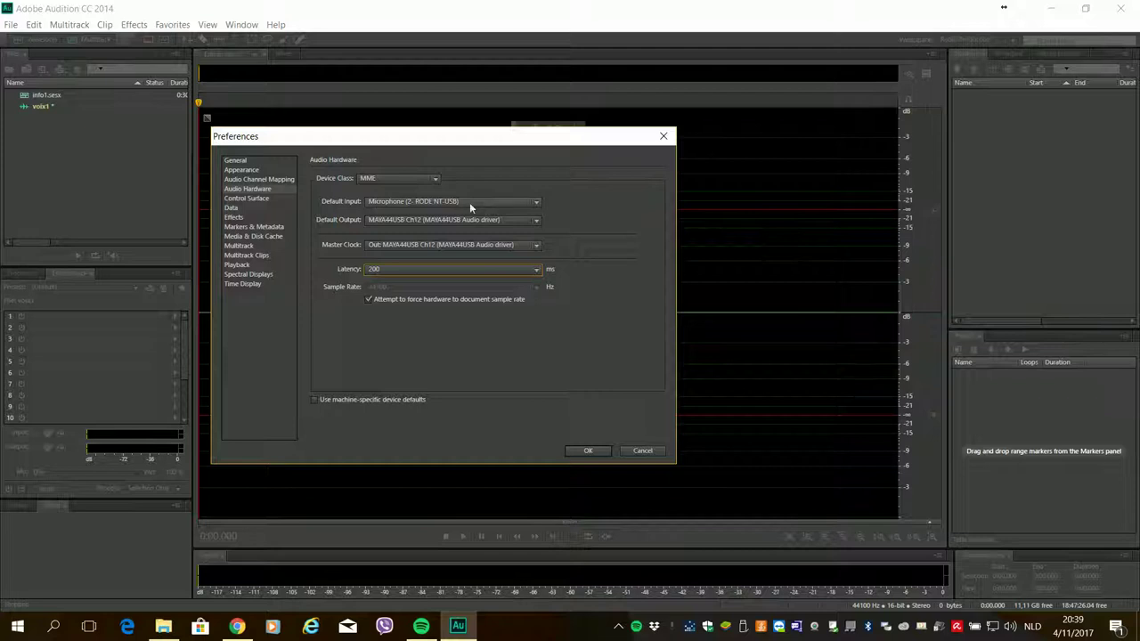
pyautogui.click(589, 451)
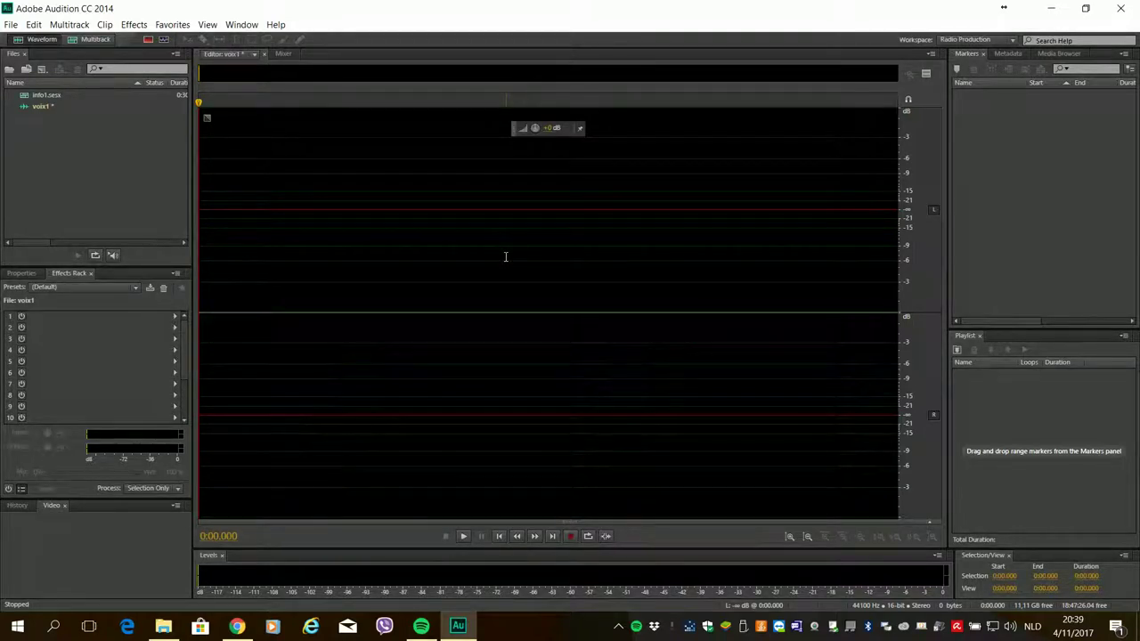
# Step: Record about 42 seconds of voice into voix1 and stop the recording
pyautogui.click(570, 536)
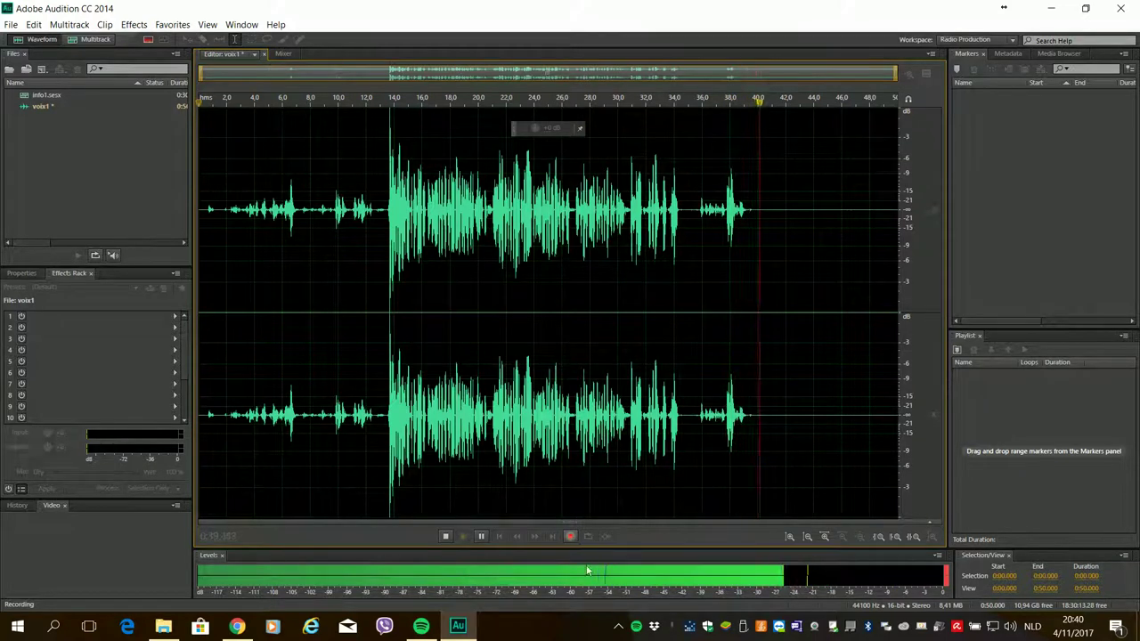
pyautogui.click(445, 536)
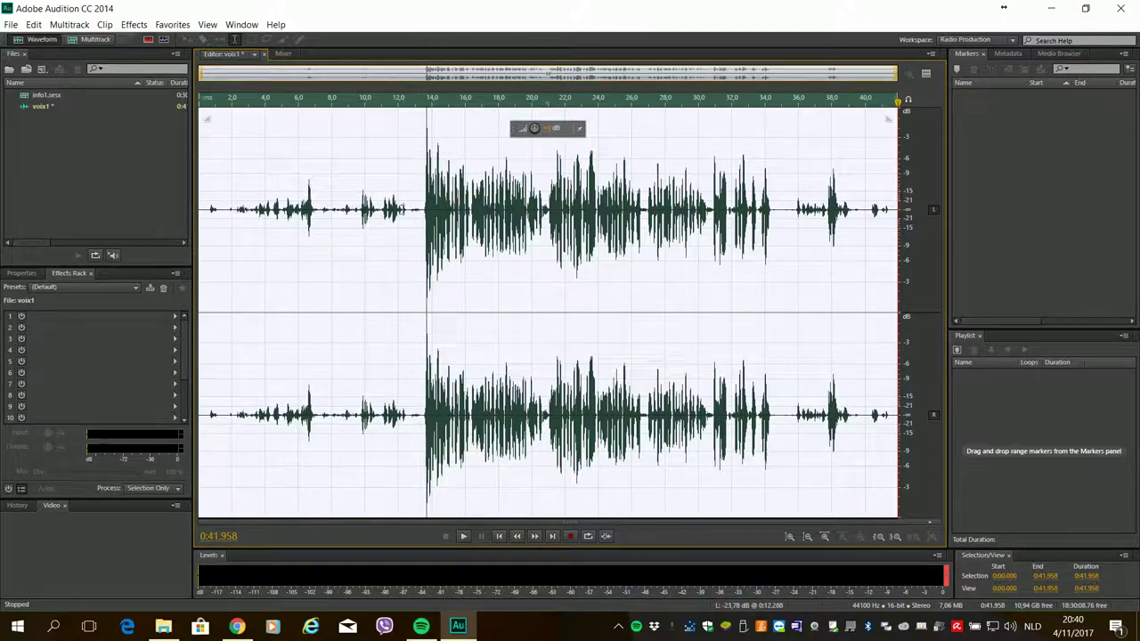
# Step: Delete about the first 13.46 seconds of the recording, up to just before the loud speech begins
pyautogui.click(422, 206)
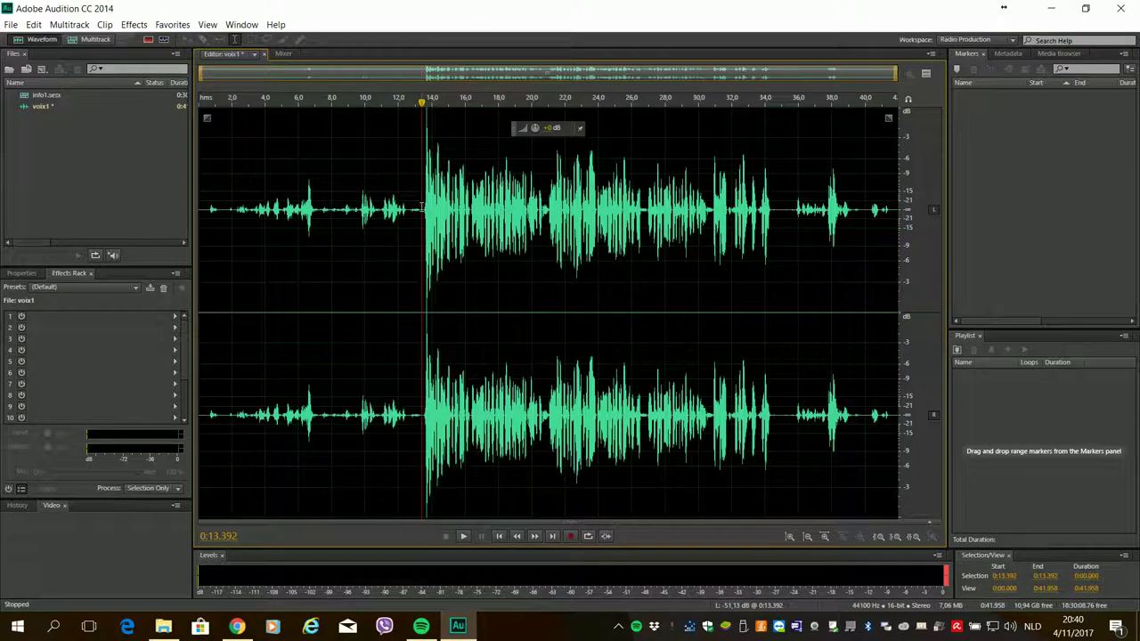
pyautogui.click(425, 207)
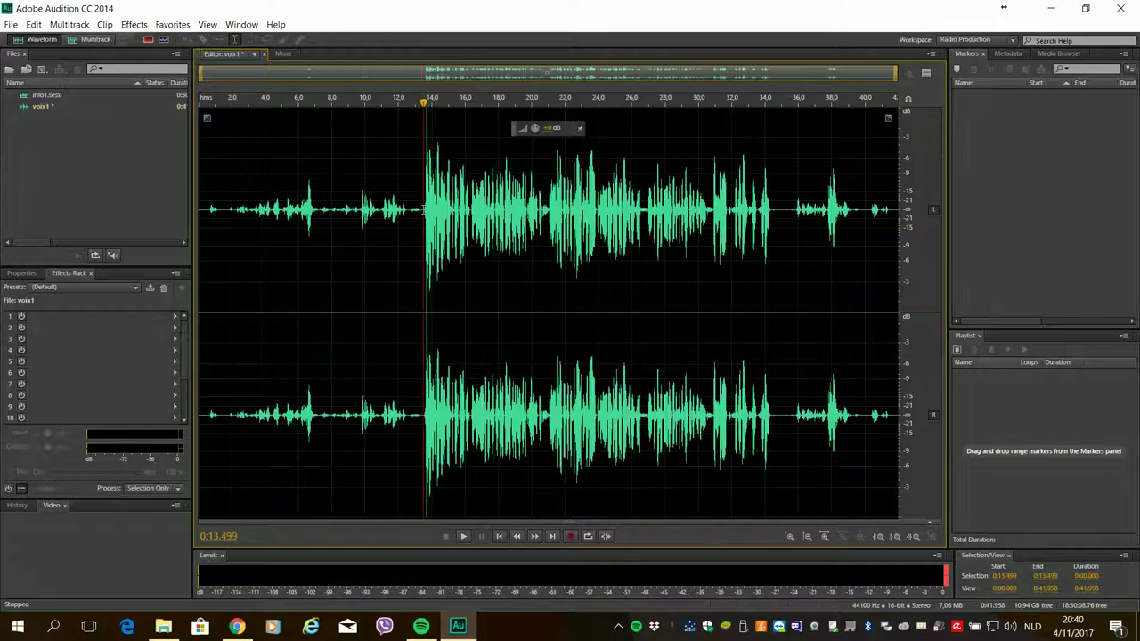
pyautogui.click(909, 103)
pyautogui.click(909, 105)
pyautogui.moveTo(423, 211); pyautogui.dragTo(161, 224)
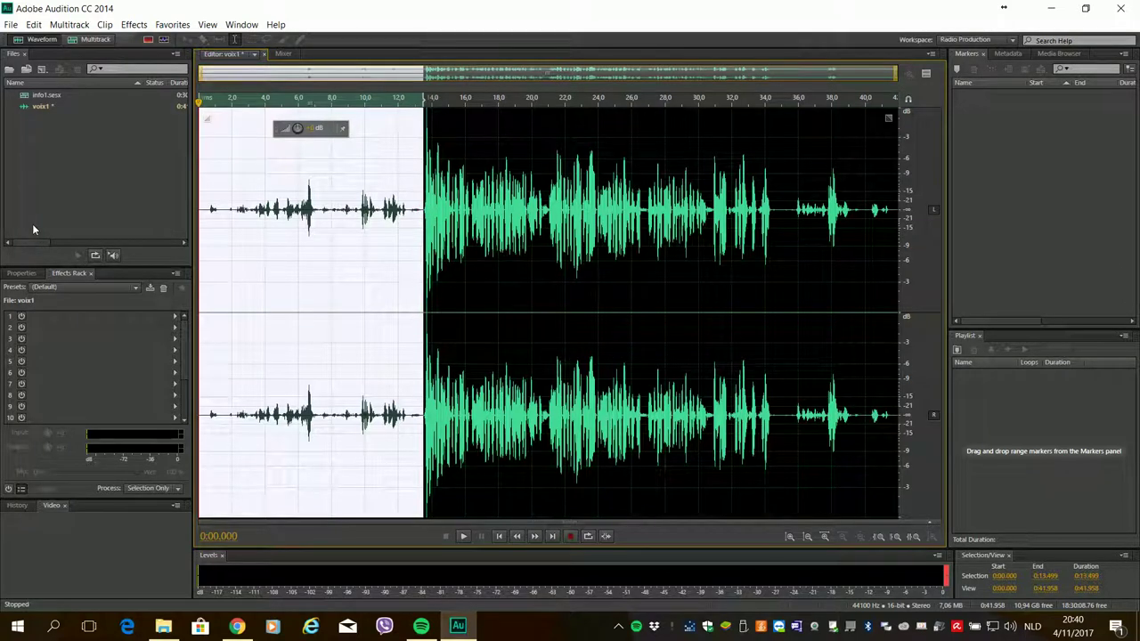
pyautogui.rightClick(295, 231)
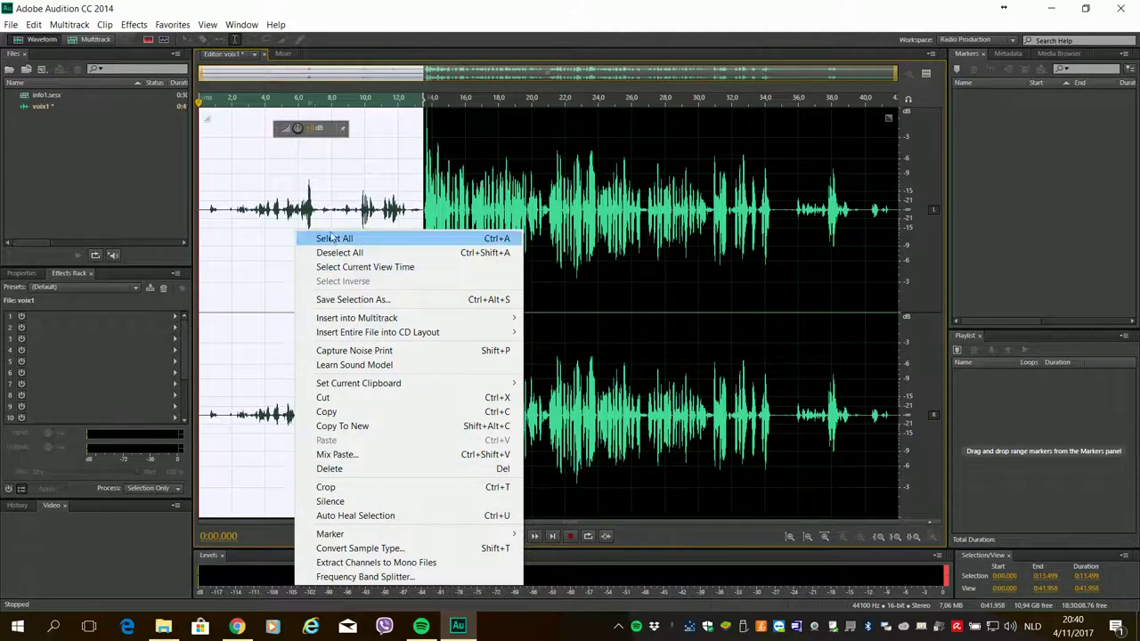
pyautogui.click(348, 211)
pyautogui.moveTo(418, 208); pyautogui.dragTo(157, 215)
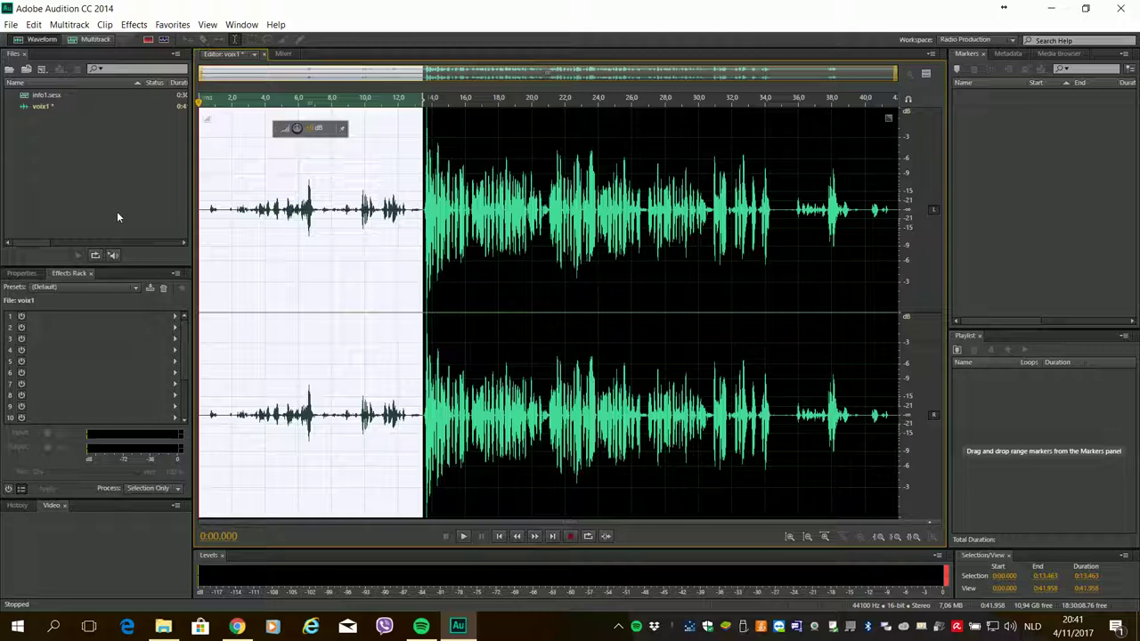
pyautogui.press('Delete')
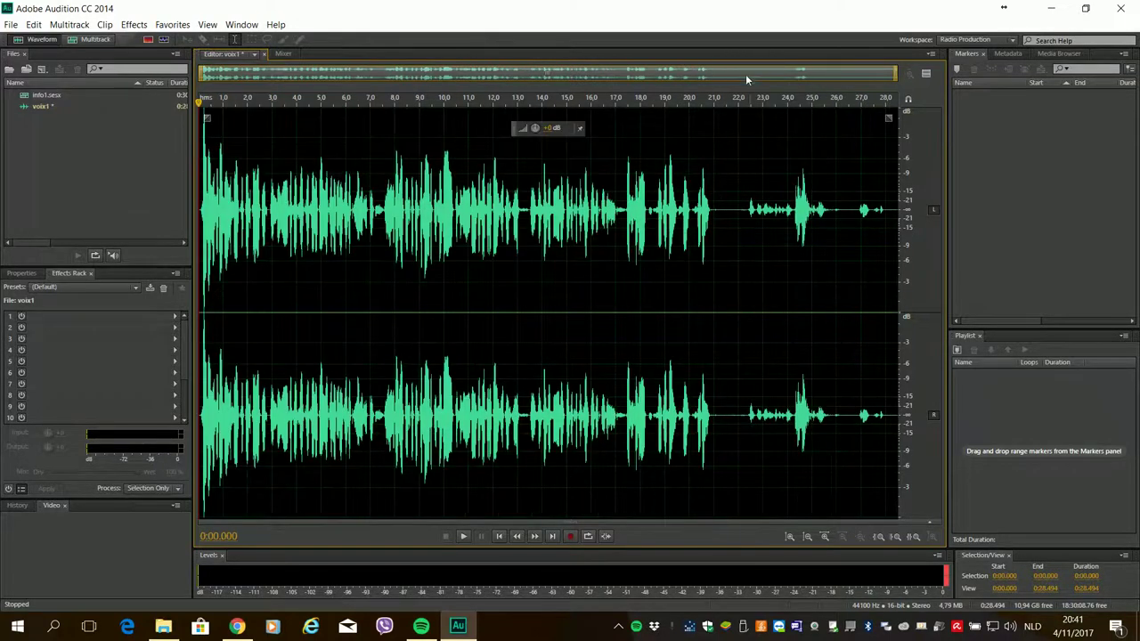
# Step: Delete the quiet tail of the recording from 0:20.971 to the end
pyautogui.click(797, 207)
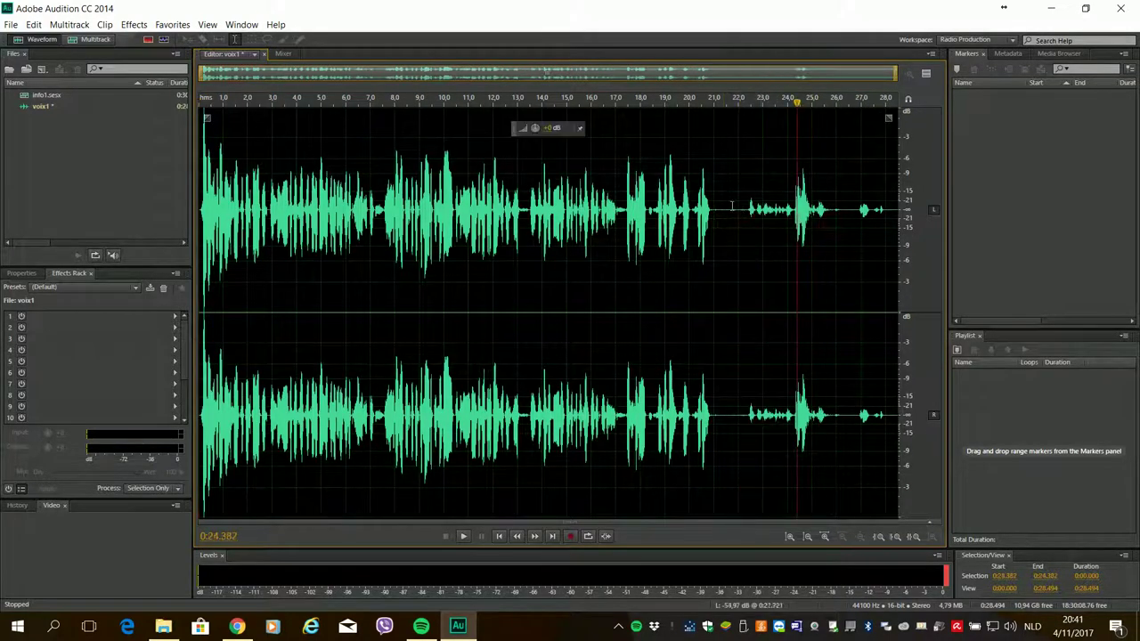
pyautogui.moveTo(713, 211); pyautogui.dragTo(933, 217)
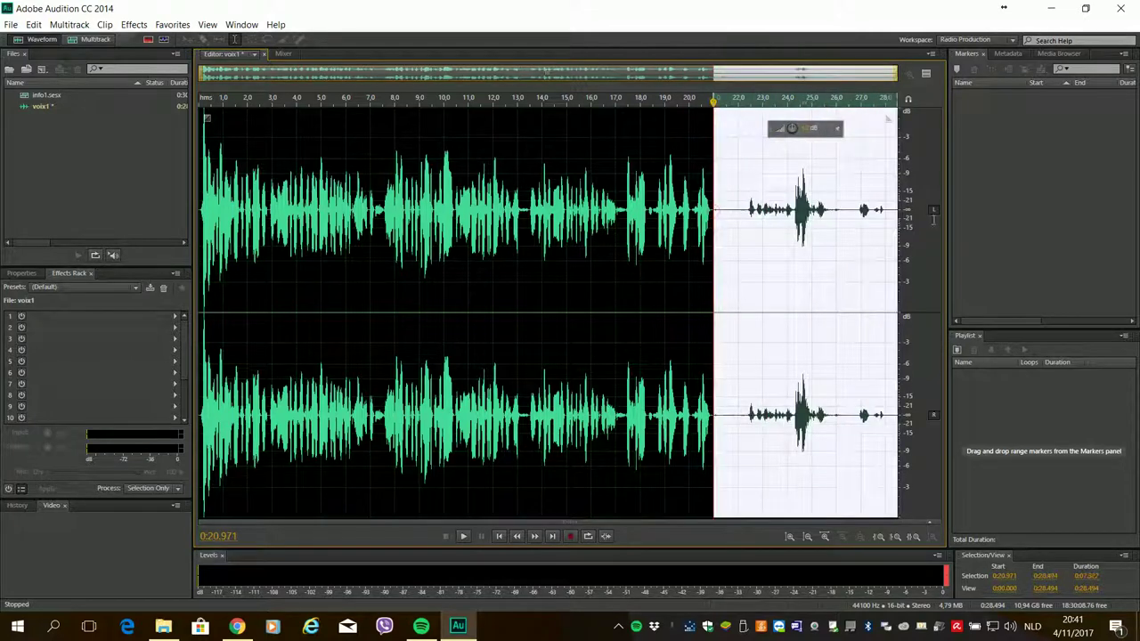
pyautogui.press('Delete')
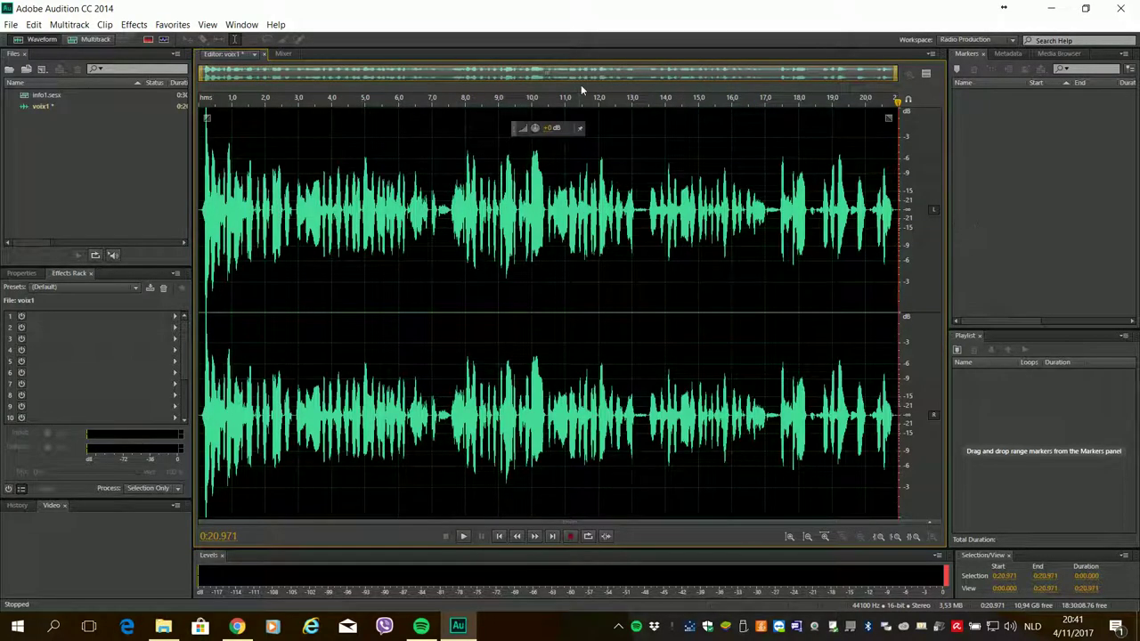
# Step: Play the trimmed voice recording from its beginning, stop it, and replay it from the start
pyautogui.click(499, 536)
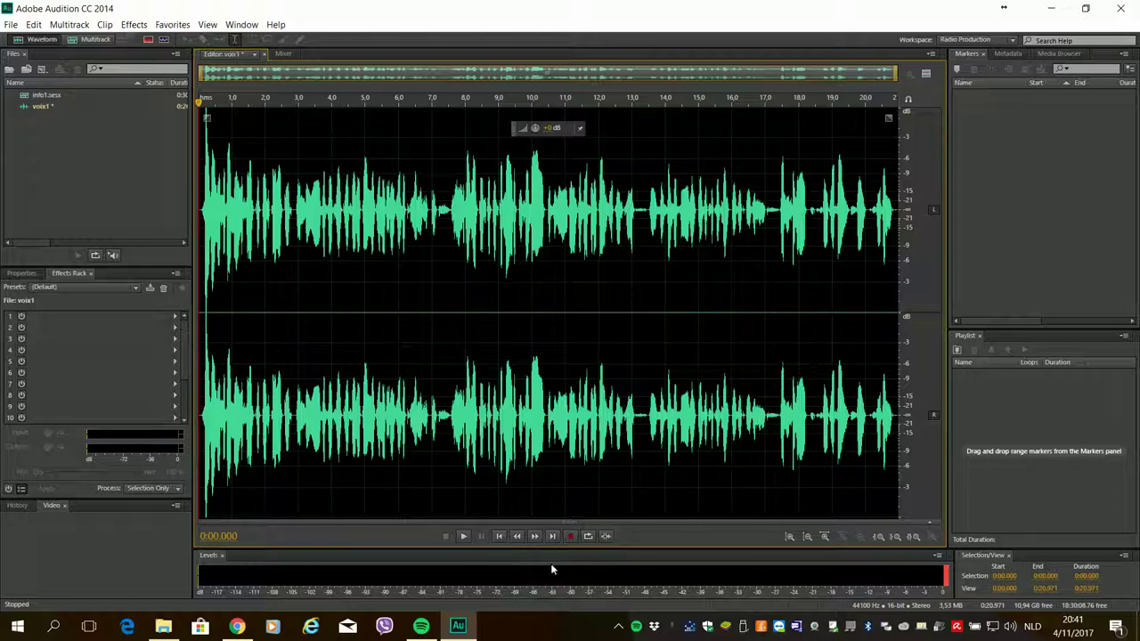
pyautogui.click(464, 536)
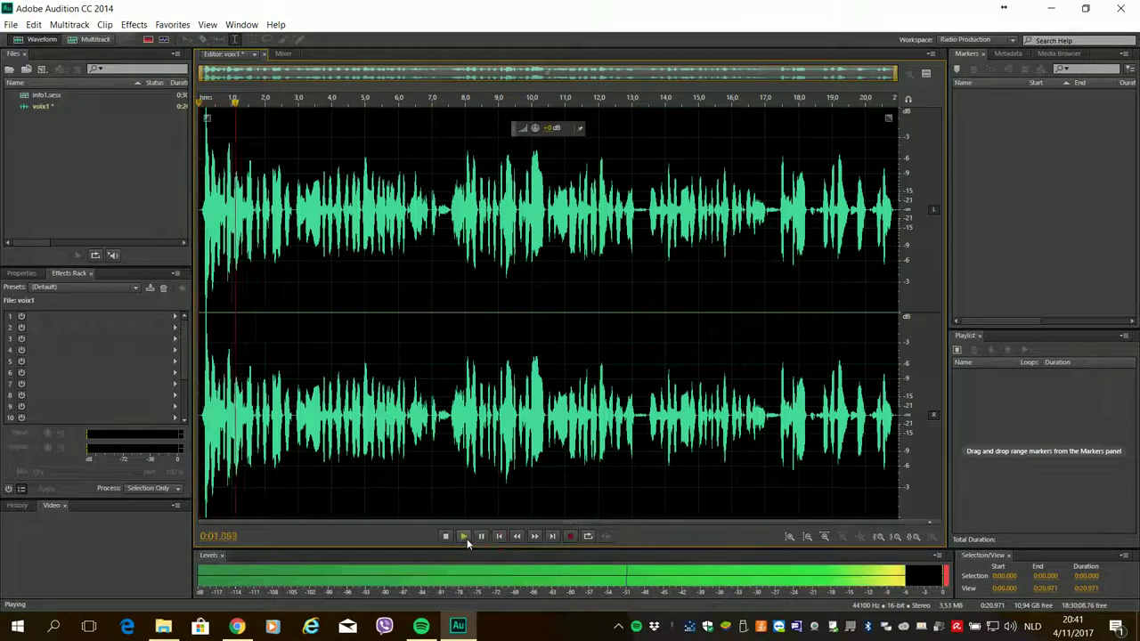
pyautogui.click(446, 536)
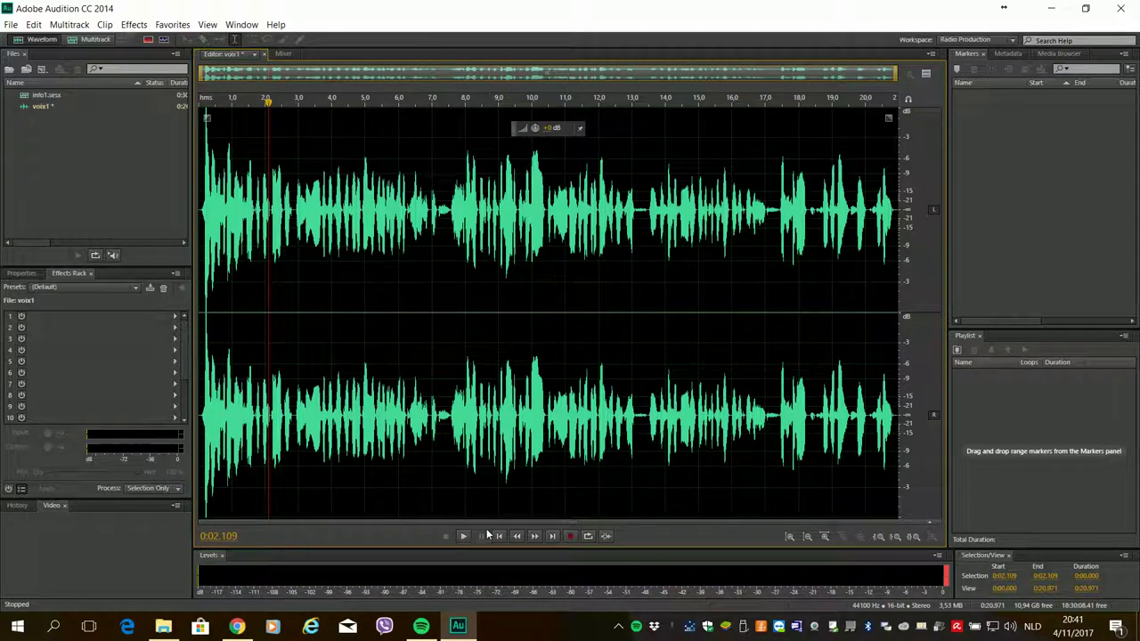
pyautogui.click(498, 536)
pyautogui.click(464, 536)
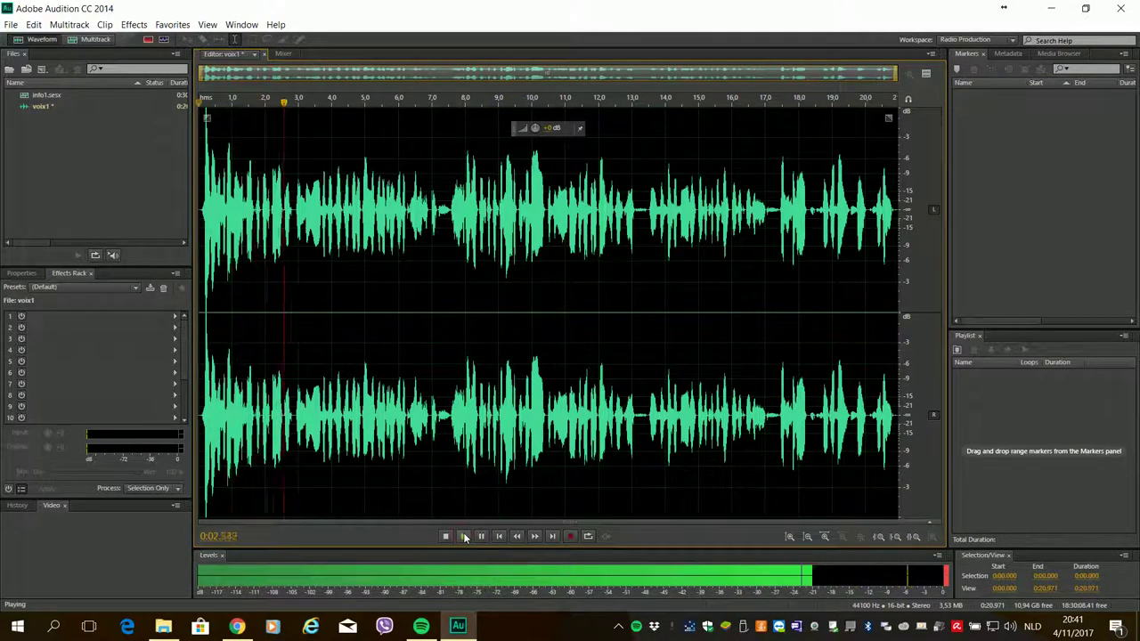
# Step: Stop the playback of the voice recording and return the playhead to its beginning
pyautogui.click(445, 536)
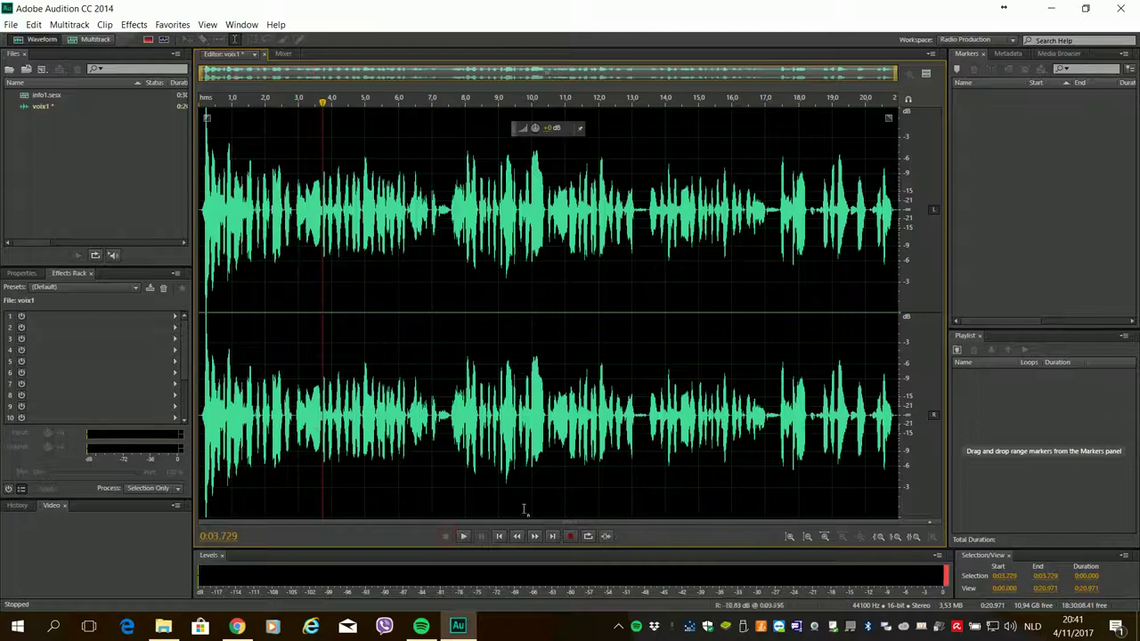
pyautogui.click(499, 536)
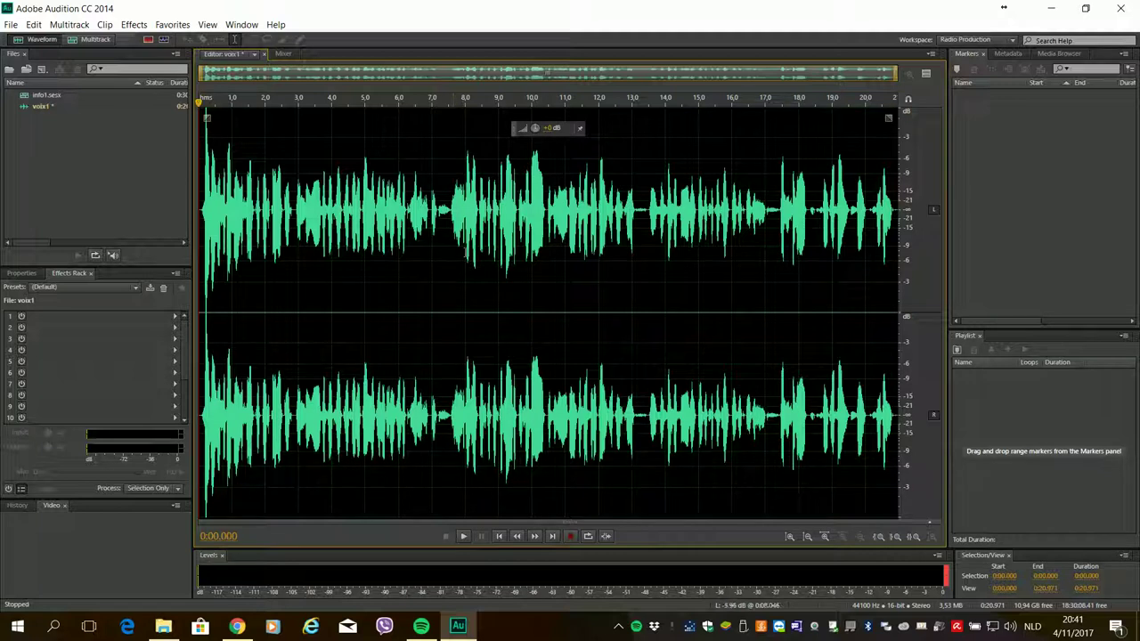
# Step: Start saving the voice recording as a new file in C:\music\radiostars, using the MP3 Audio format
pyautogui.click(10, 25)
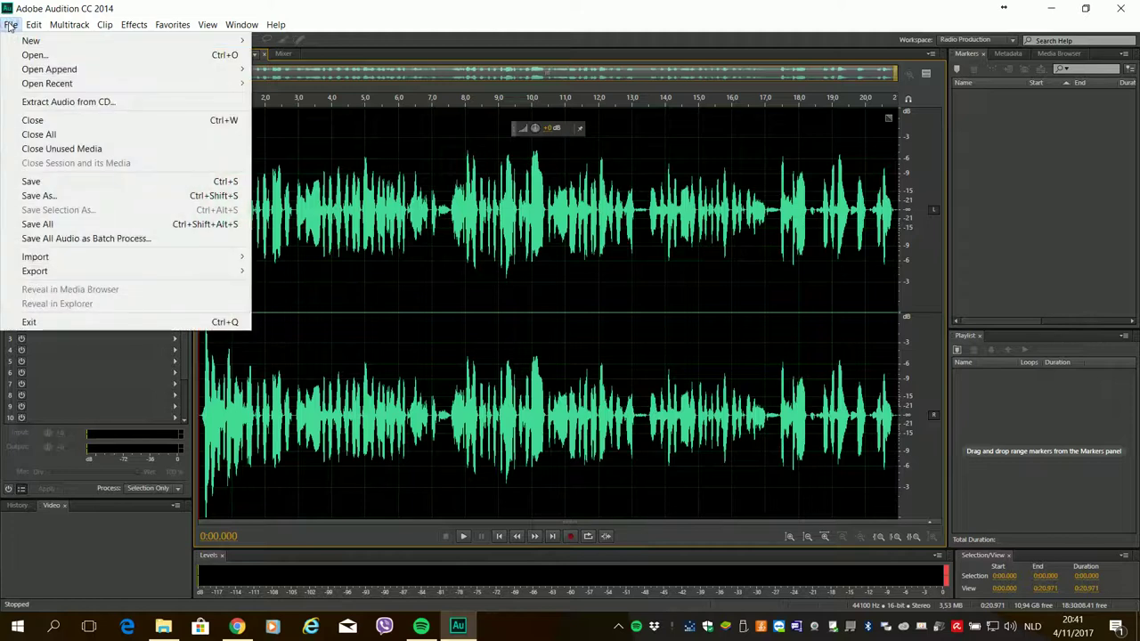
pyautogui.click(55, 195)
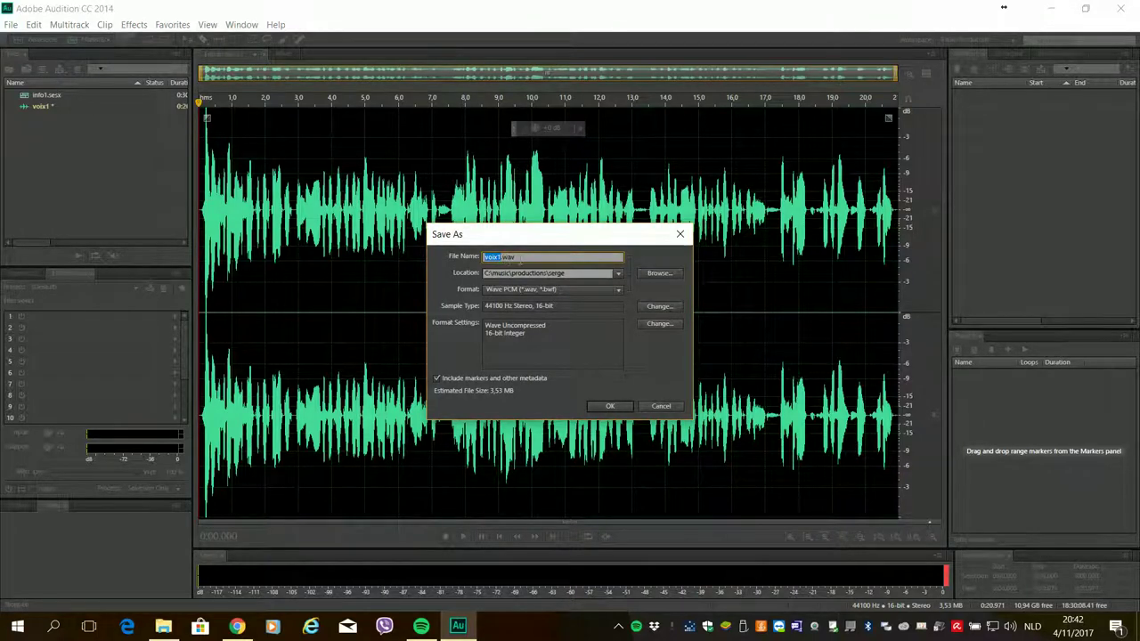
pyautogui.press('End')
pyautogui.click(617, 275)
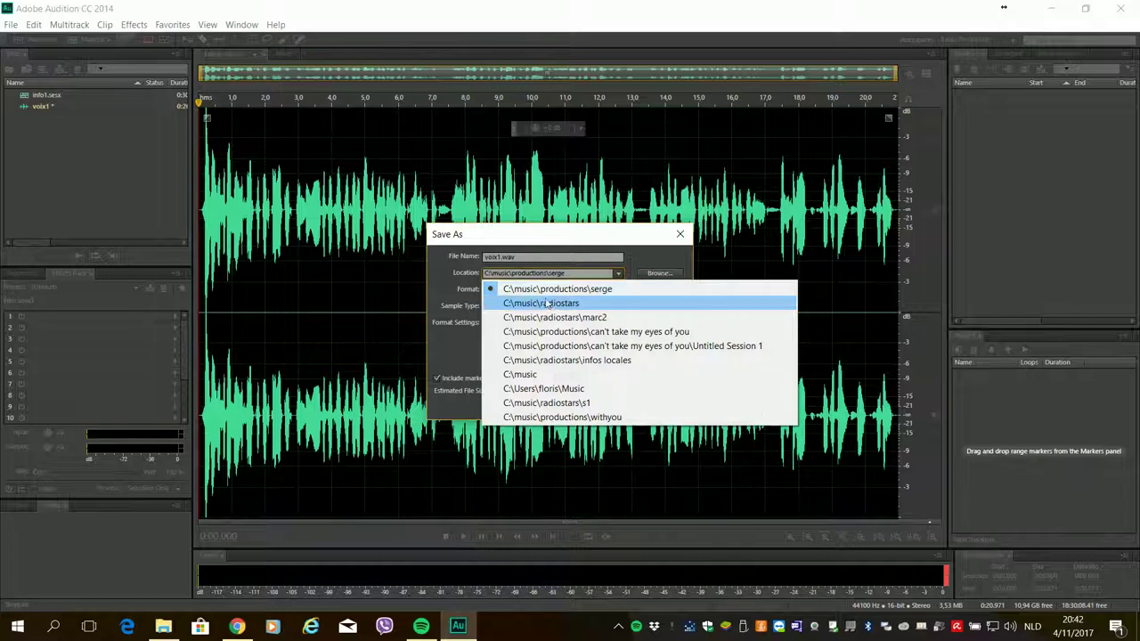
pyautogui.click(659, 273)
pyautogui.click(659, 274)
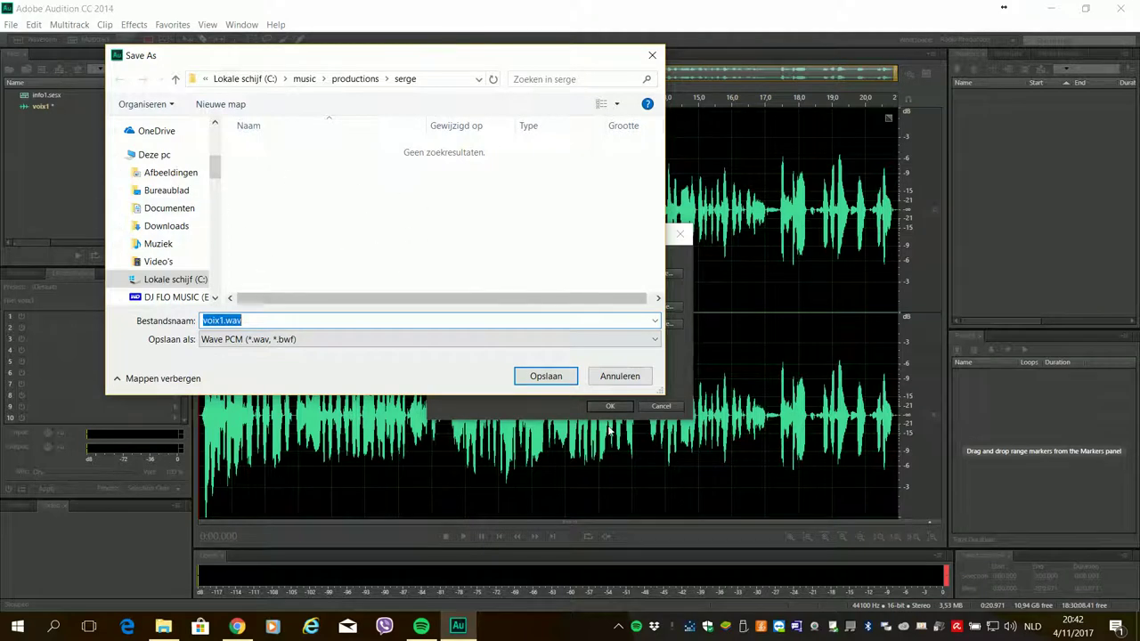
pyautogui.click(619, 376)
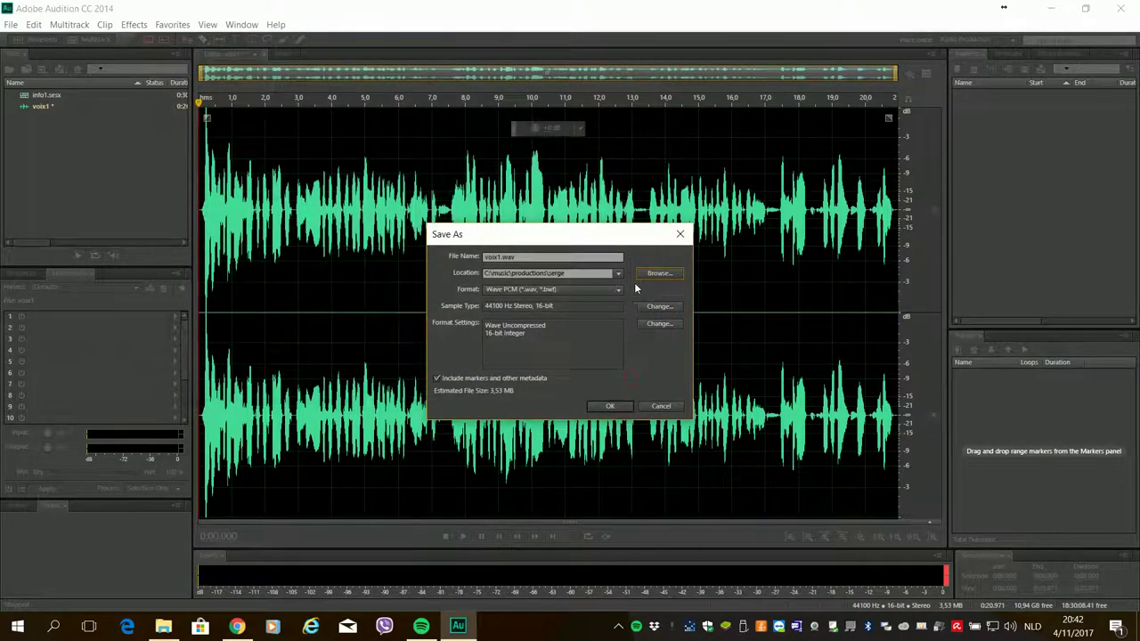
pyautogui.click(618, 273)
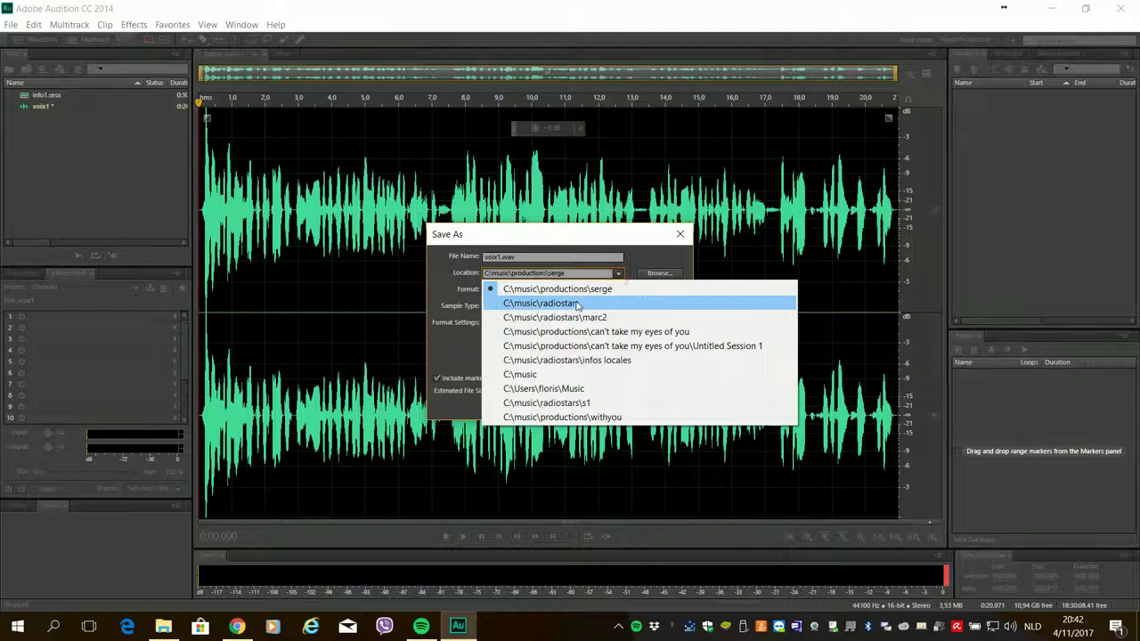
pyautogui.click(543, 305)
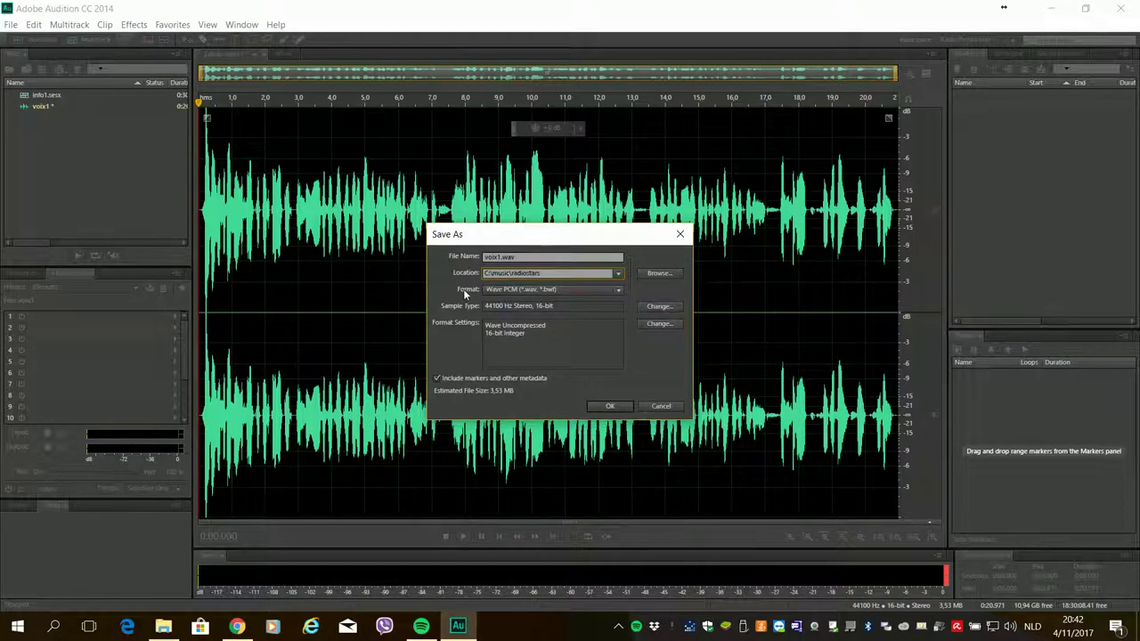
pyautogui.click(620, 289)
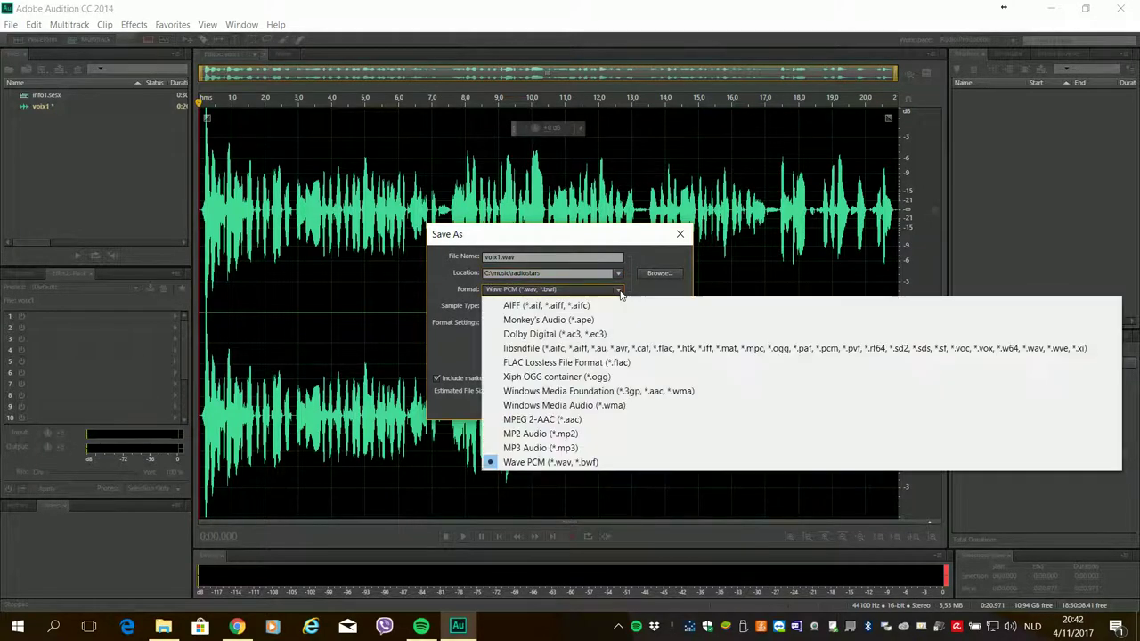
pyautogui.click(539, 448)
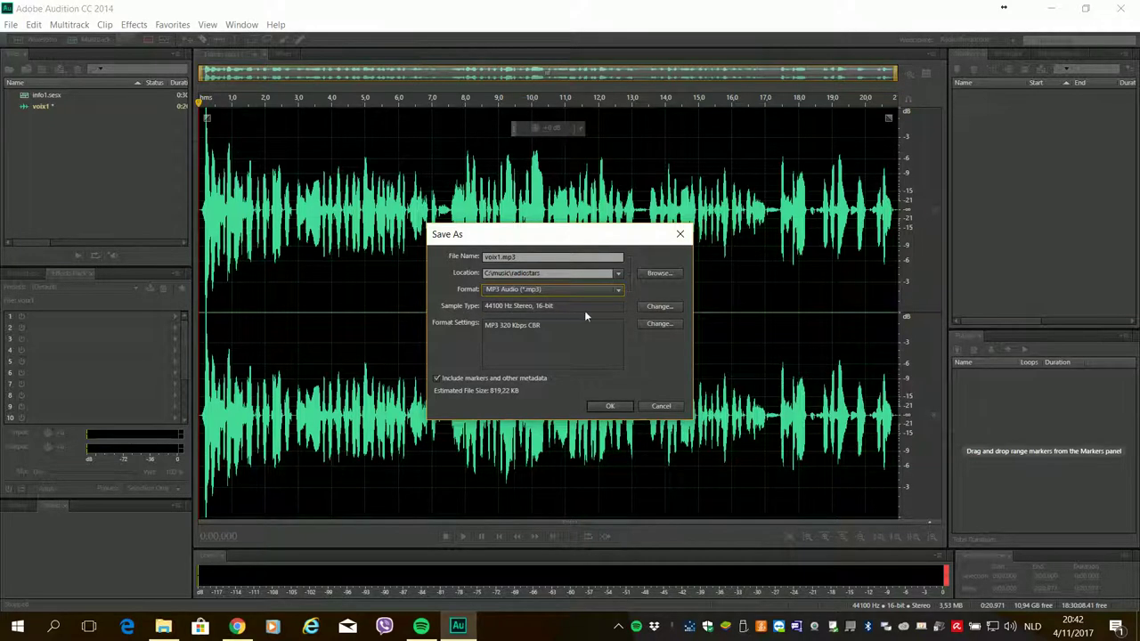
# Step: Check the sample type and MP3 bitrate options without changing them, and save the recording as voix1.mp3
pyautogui.click(657, 307)
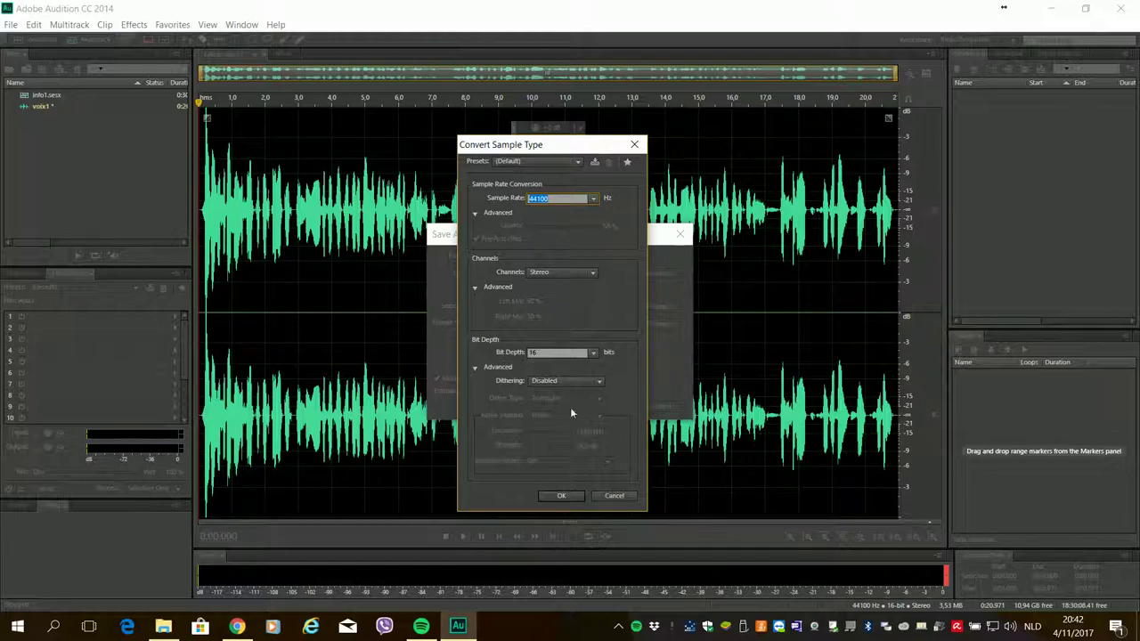
pyautogui.click(616, 497)
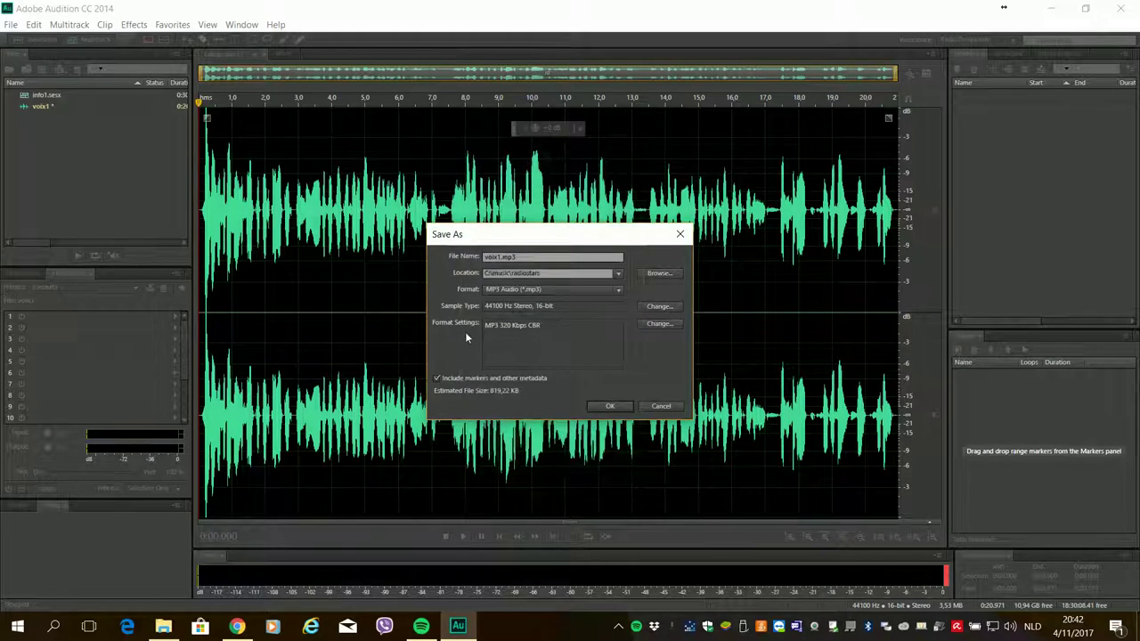
pyautogui.click(660, 324)
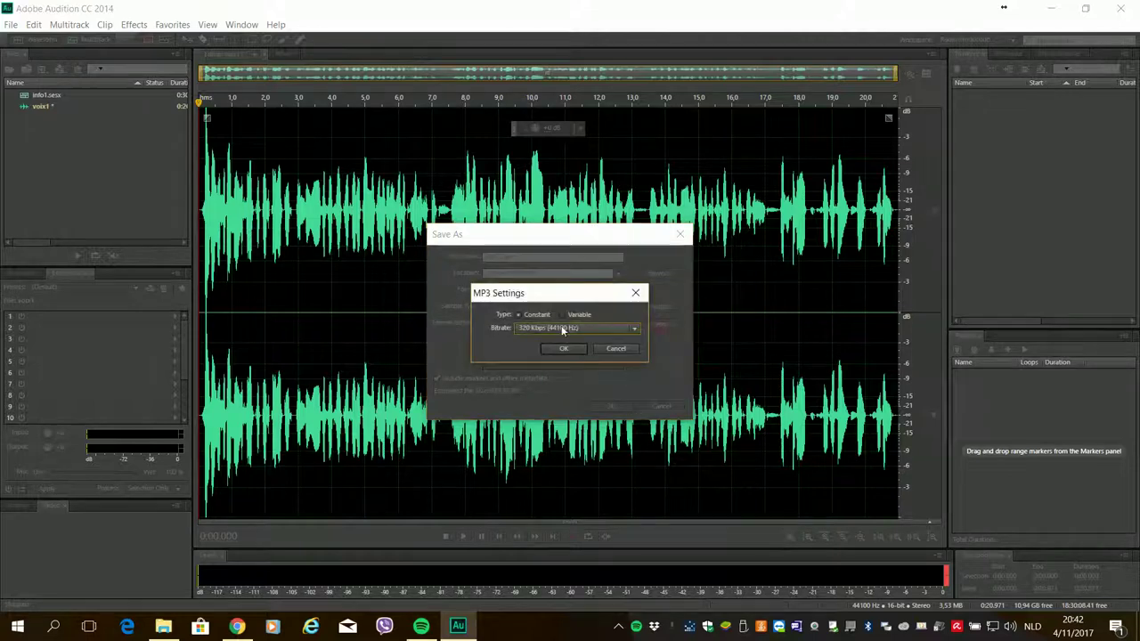
pyautogui.click(634, 329)
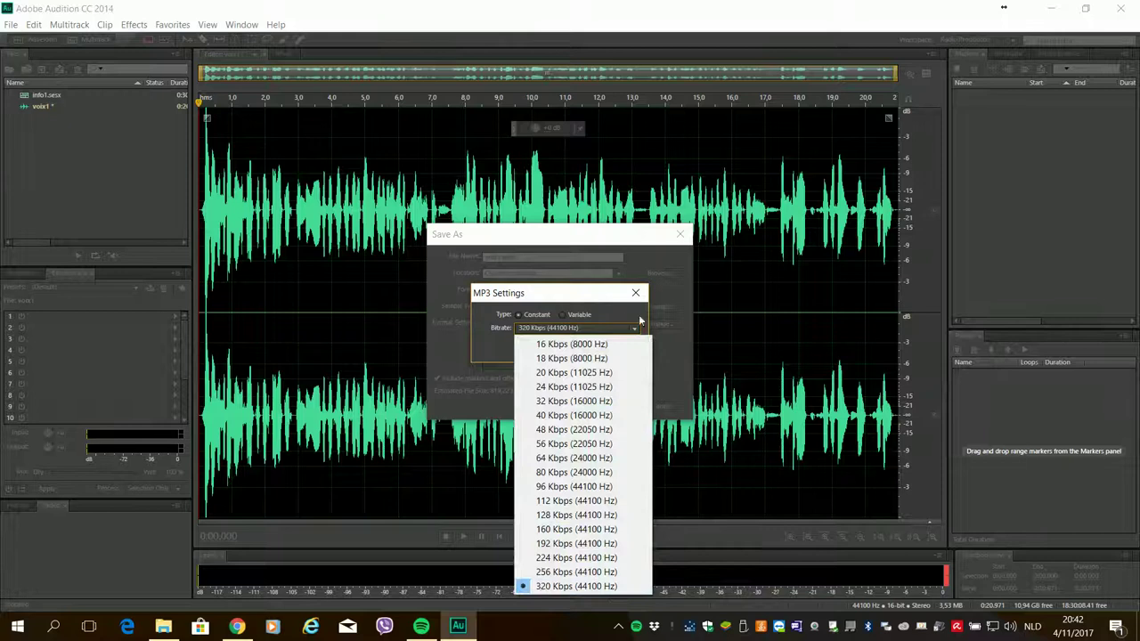
pyautogui.click(613, 300)
pyautogui.click(613, 351)
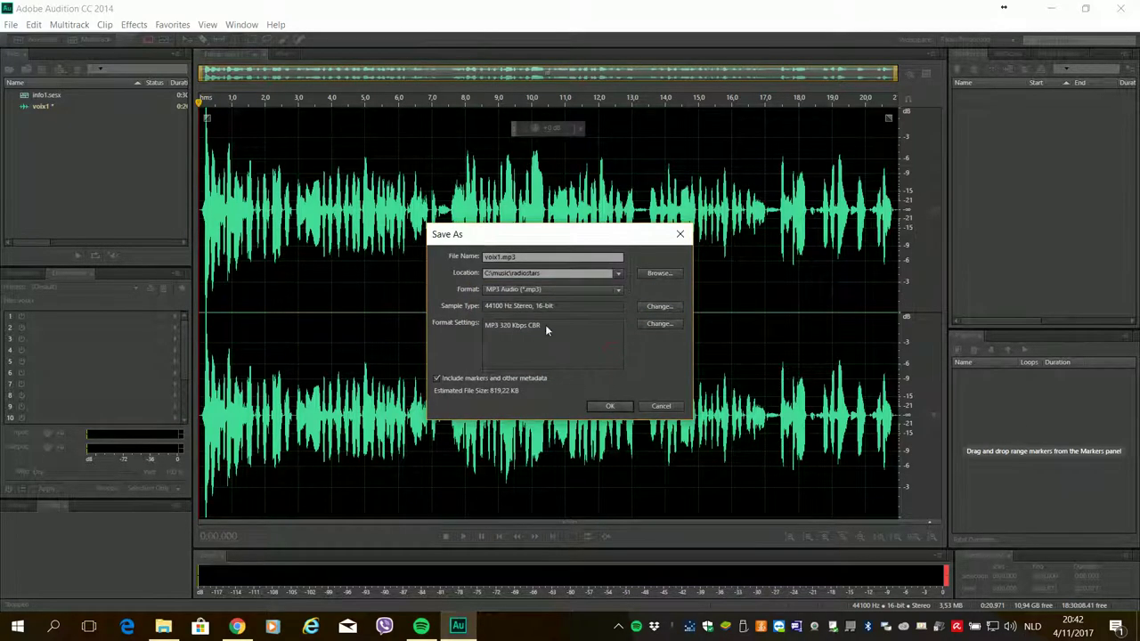
pyautogui.click(610, 406)
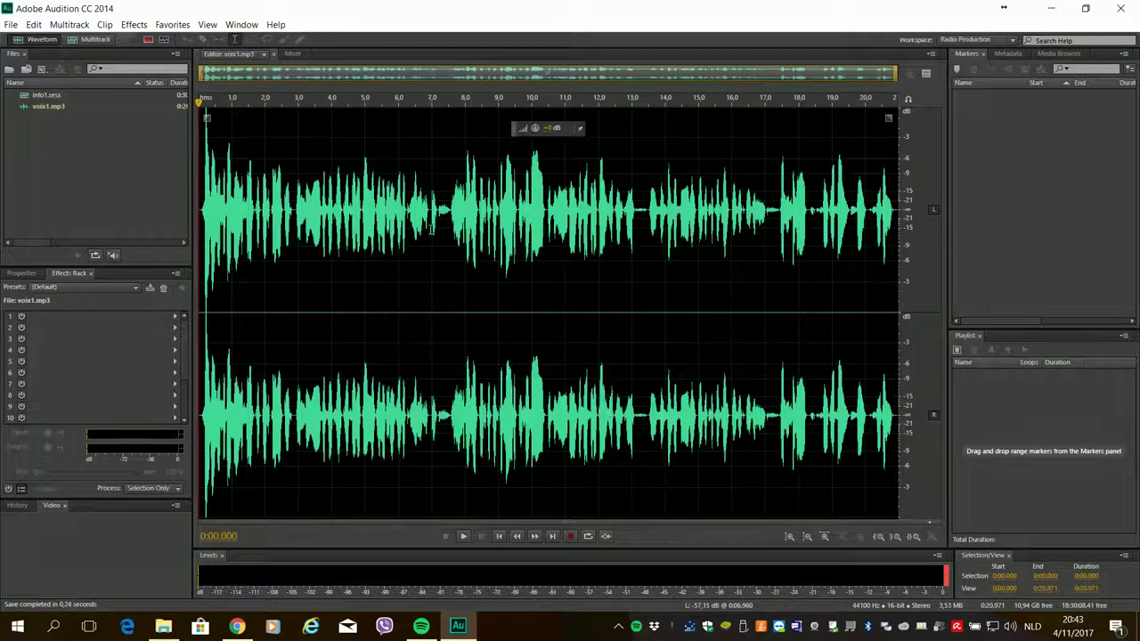
# Step: Open the info1.sesx multitrack session from the project files
pyautogui.click(42, 106)
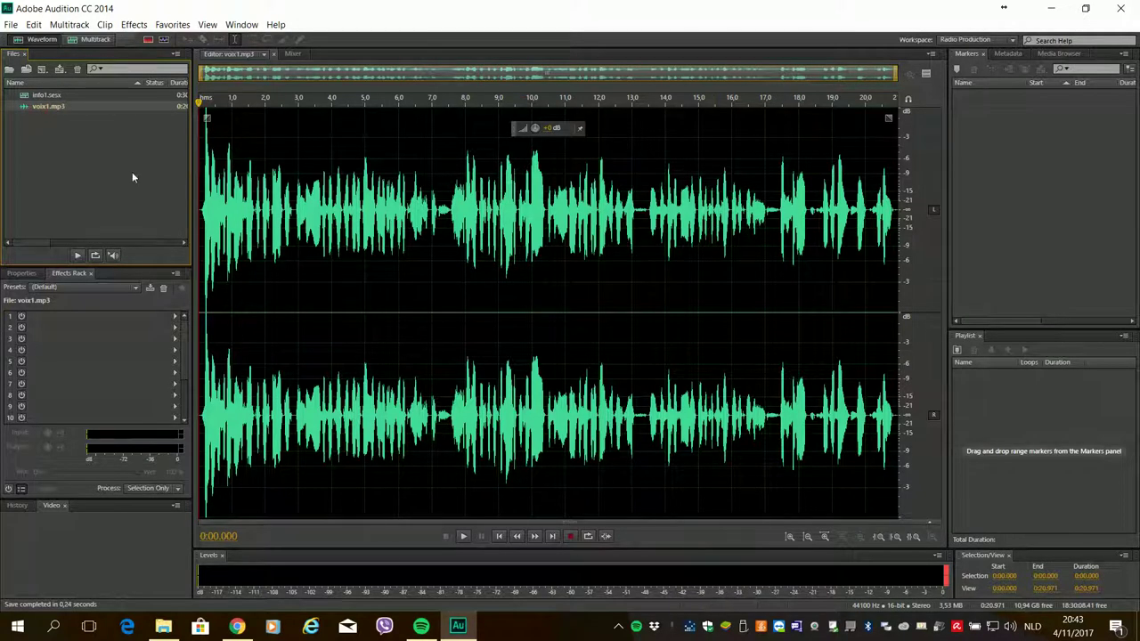
pyautogui.doubleClick(51, 96)
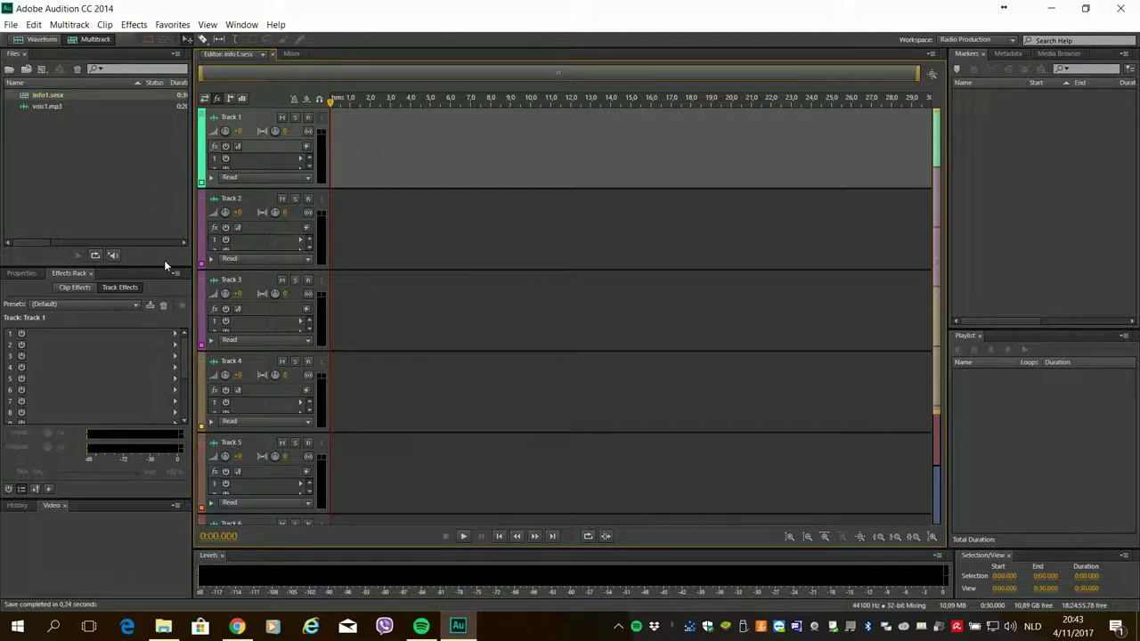
# Step: Switch to File Explorer and select Jean_Michel_Jarre_-_Jan_Michel_Jarre_-_Oxygen_4cut.mp3 in the C:\music\radiostars folder
pyautogui.moveTo(166, 627)
pyautogui.click(166, 627)
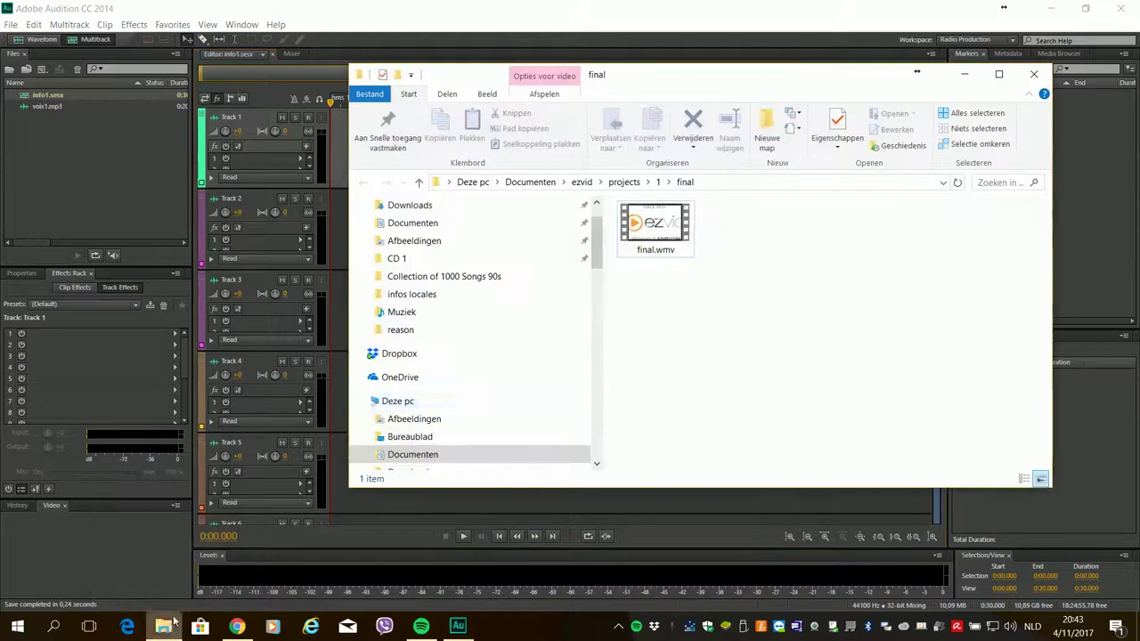
pyautogui.click(407, 295)
pyautogui.click(642, 184)
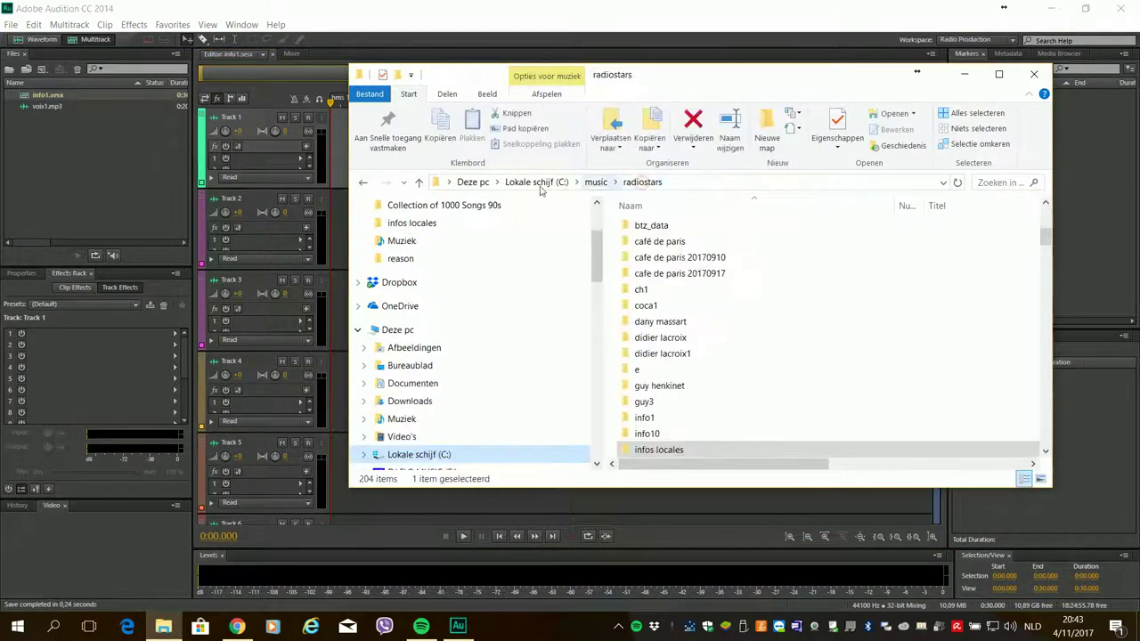
pyautogui.scroll(-10, 677, 303)
pyautogui.scroll(-12, 694, 311)
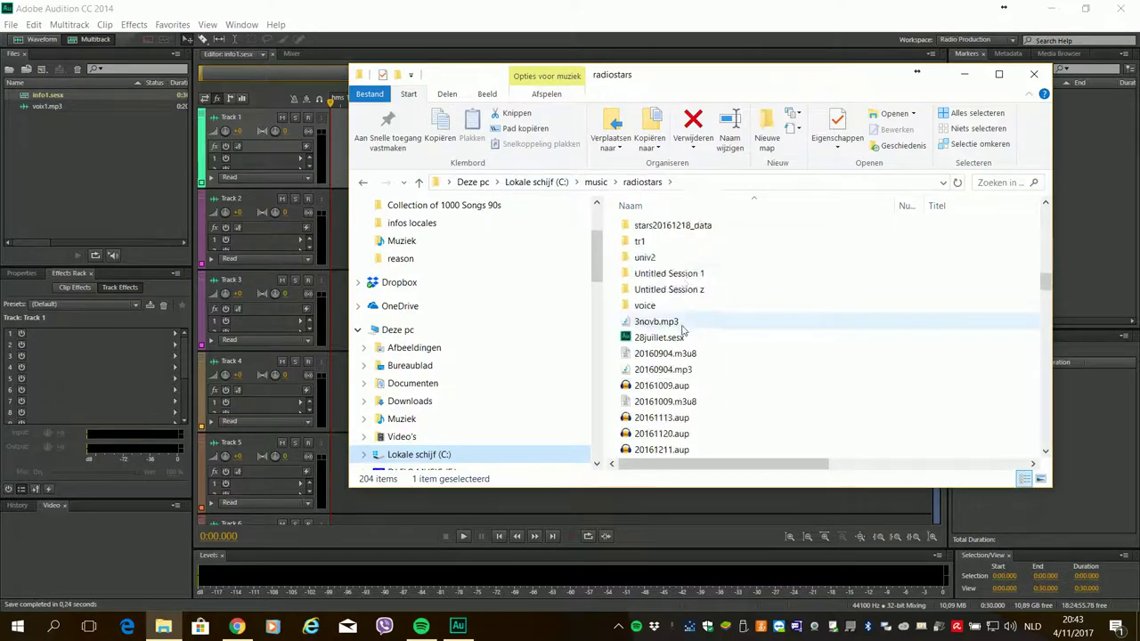
pyautogui.scroll(-3, 703, 331)
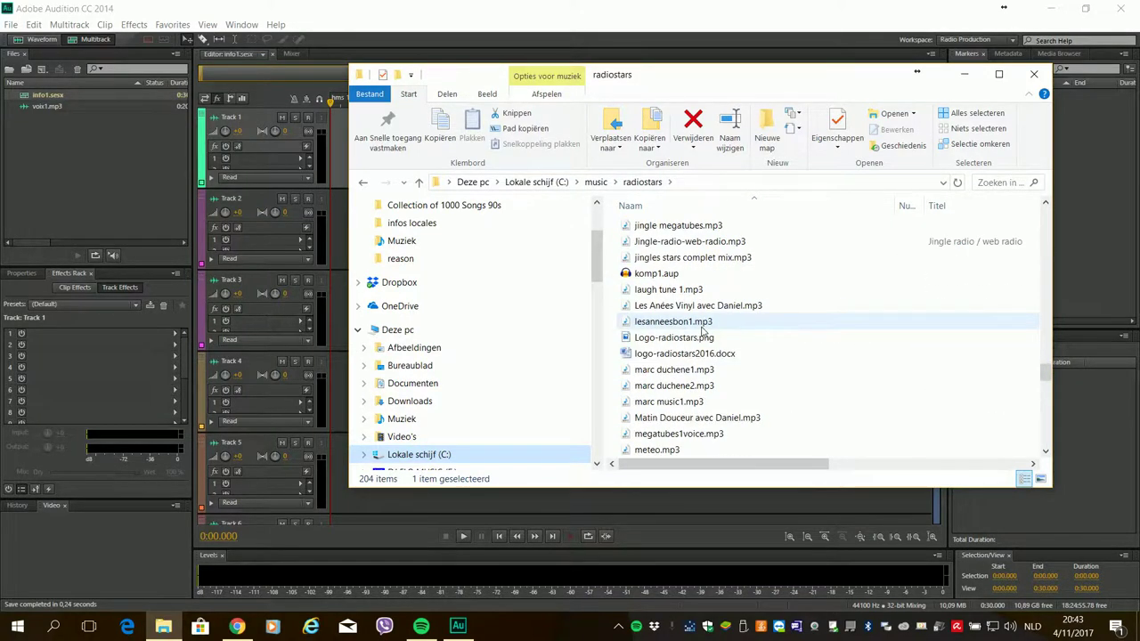
pyautogui.scroll(1, 703, 303)
pyautogui.scroll(1, 704, 299)
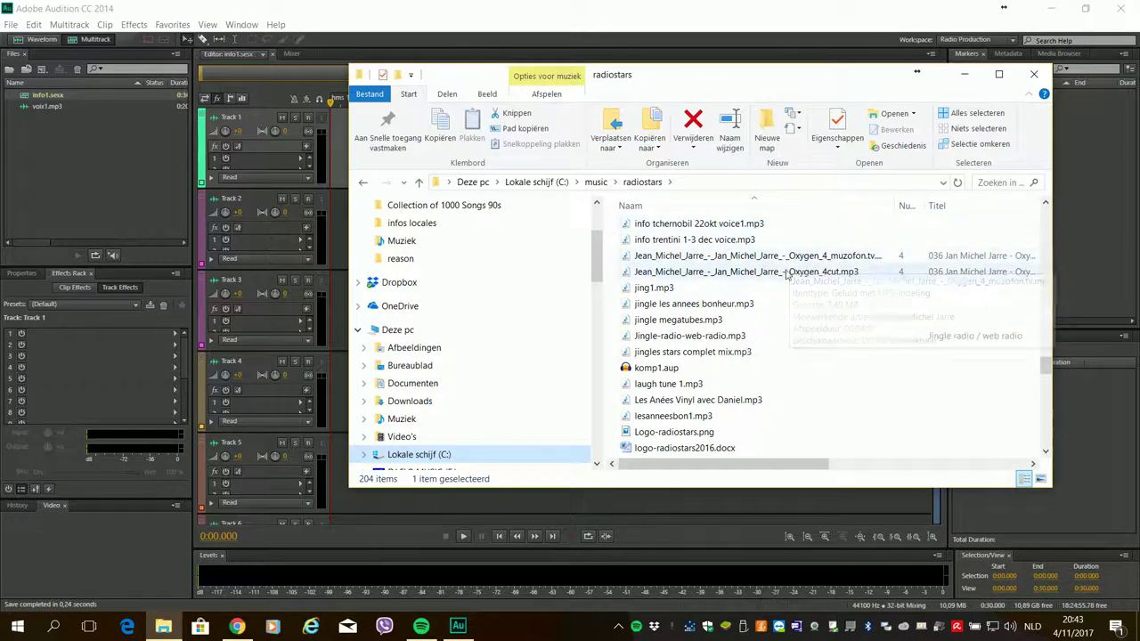
pyautogui.click(788, 271)
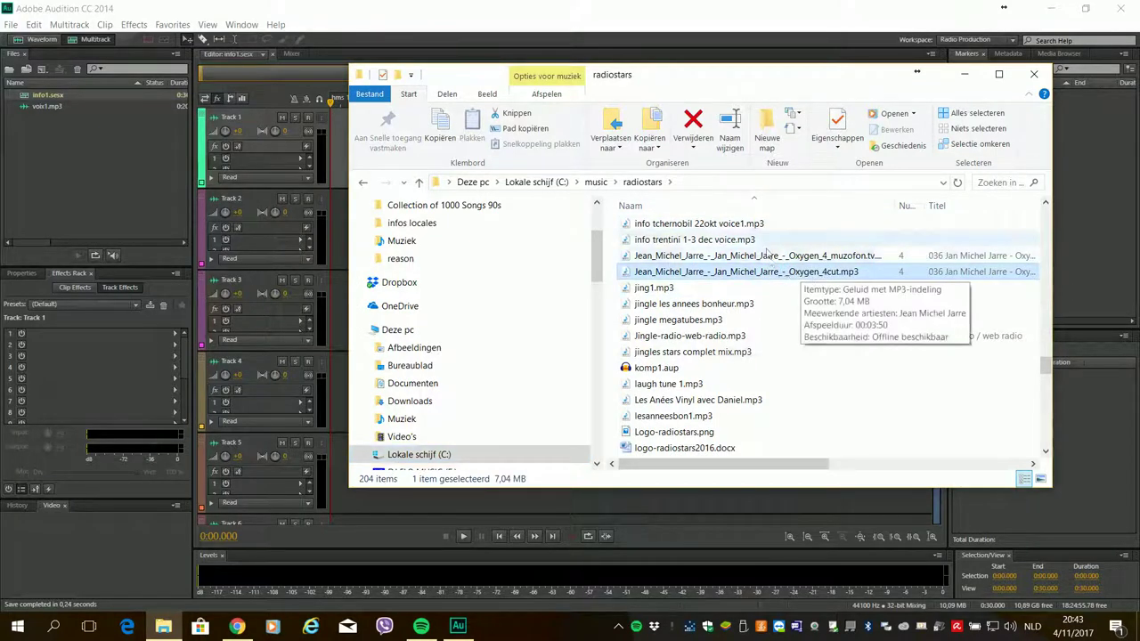
# Step: Place the selected Oxygen_4cut music file at the start of Track 1 in the Audition session
pyautogui.press('super+Right')
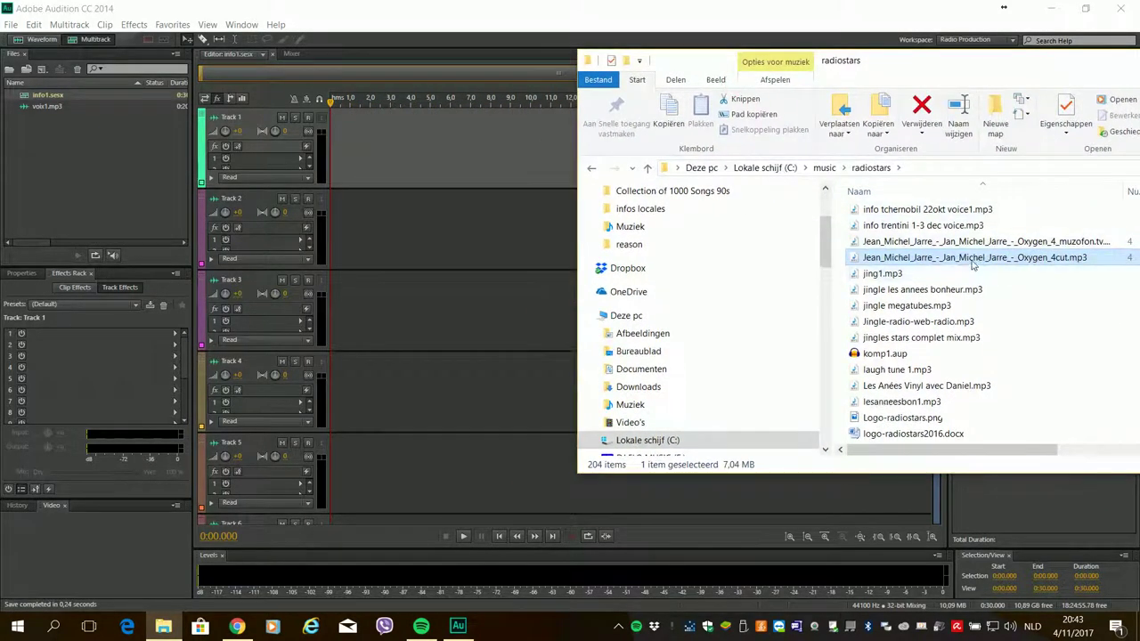
pyautogui.moveTo(964, 261); pyautogui.dragTo(331, 167)
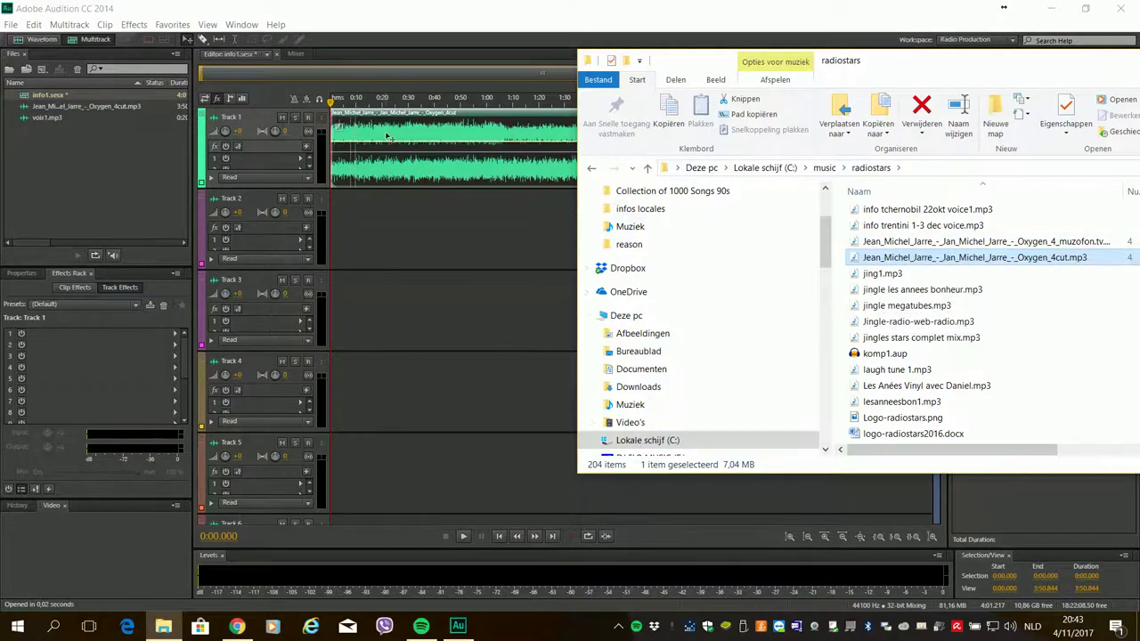
pyautogui.click(397, 226)
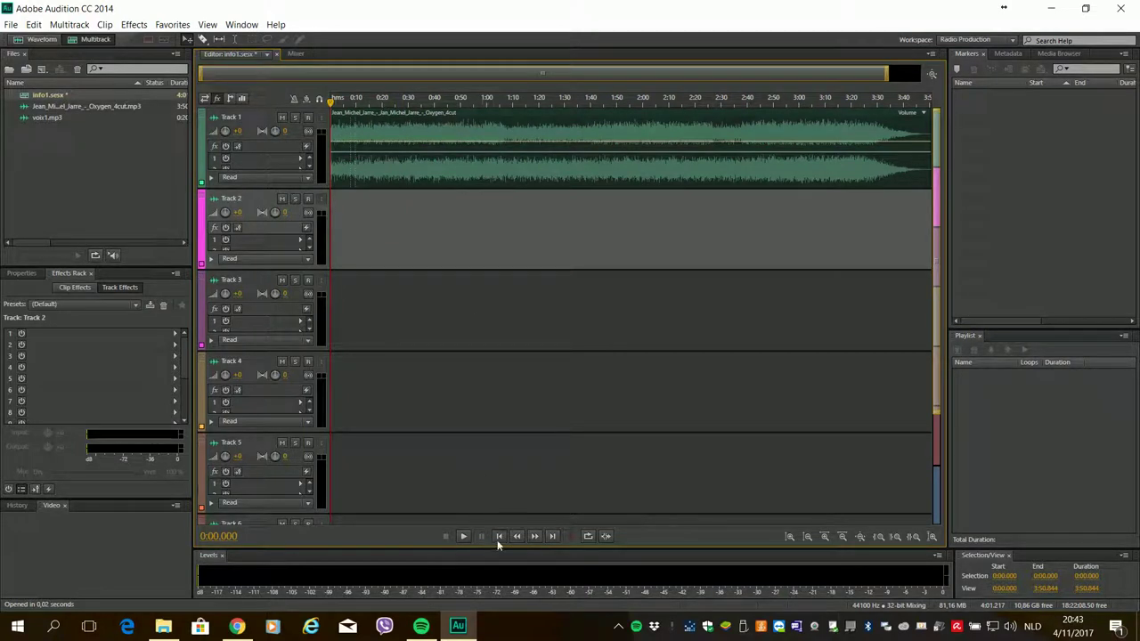
# Step: Play about the first 5 seconds of the music, and place voix1.mp3 on Track 2 at about 0:13
pyautogui.click(462, 537)
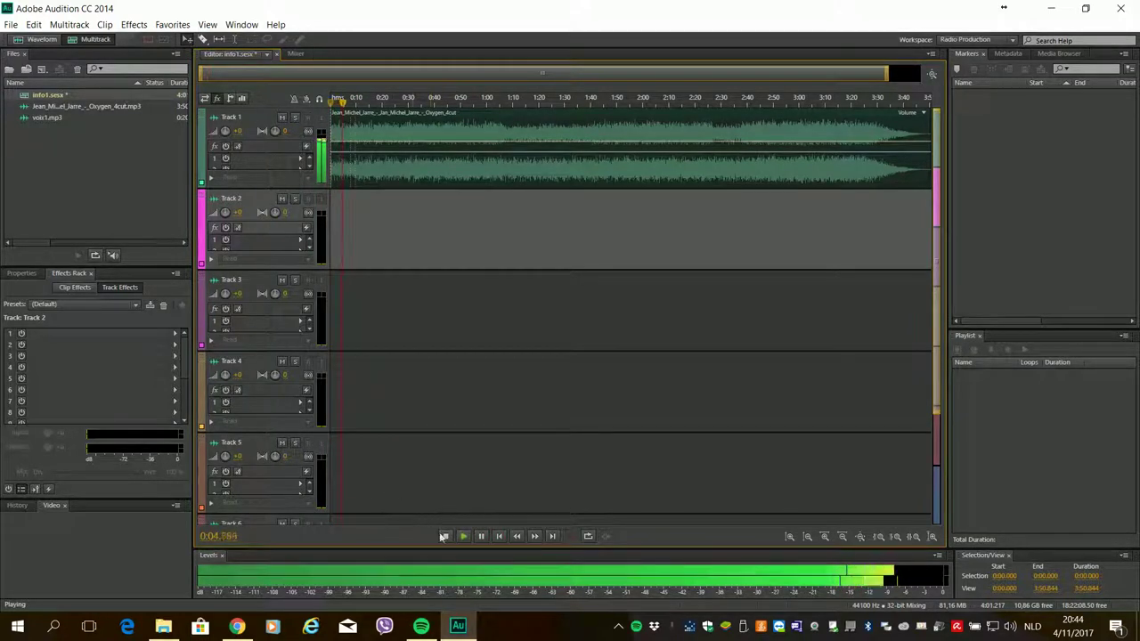
pyautogui.click(445, 535)
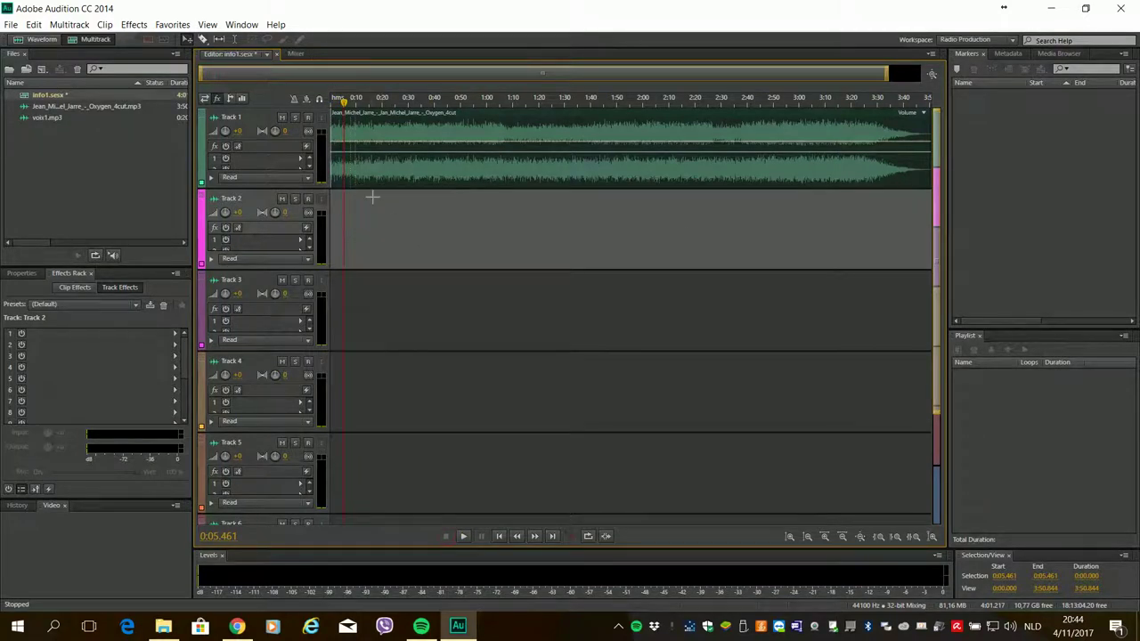
pyautogui.click(56, 118)
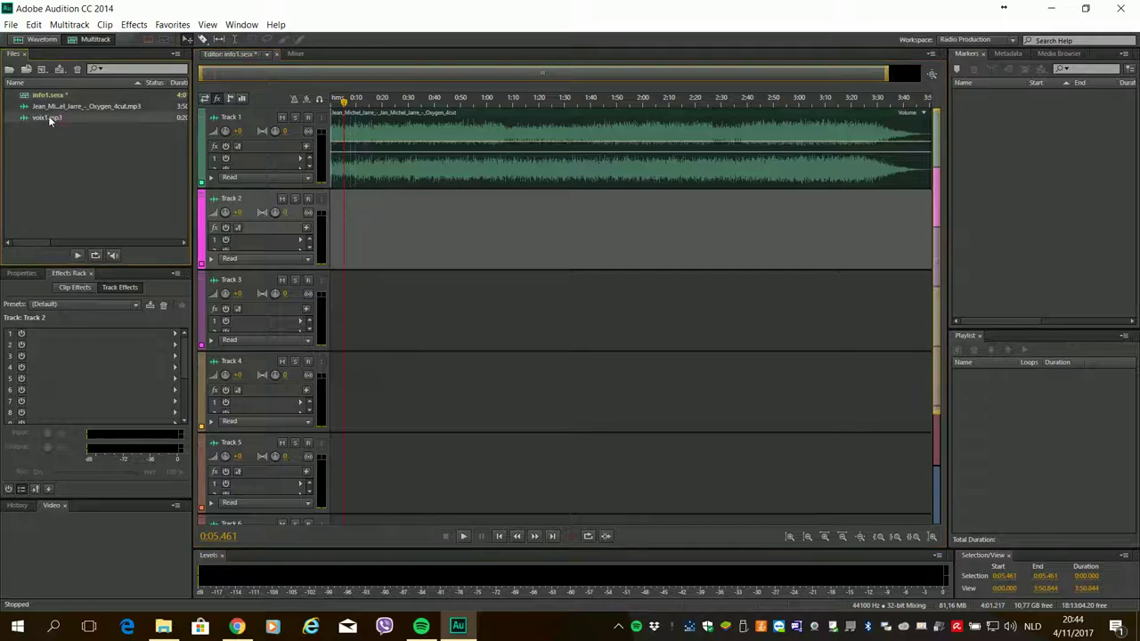
pyautogui.moveTo(58, 114); pyautogui.dragTo(364, 207)
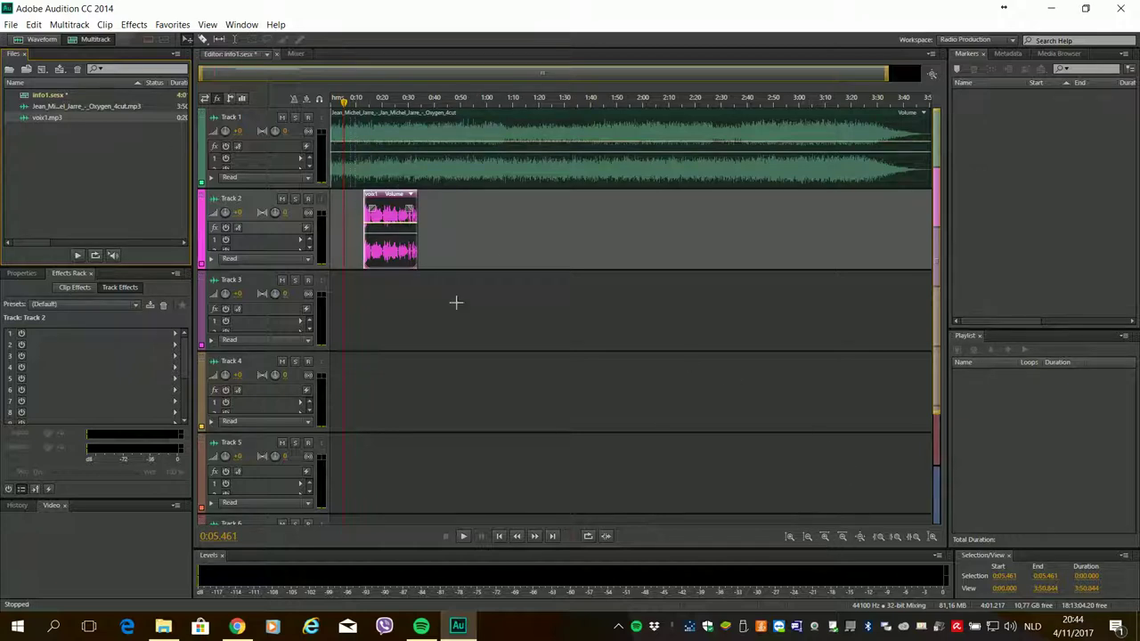
# Step: Play the session from about 0:09 to check how the voice on Track 2 enters over the music
pyautogui.click(824, 536)
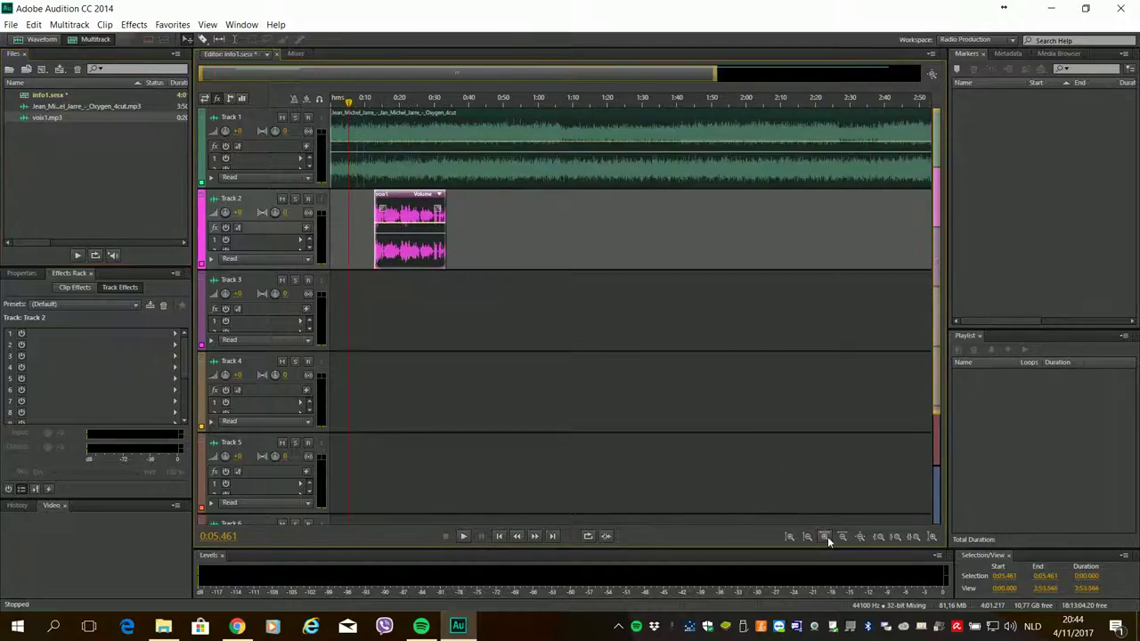
pyautogui.click(824, 536)
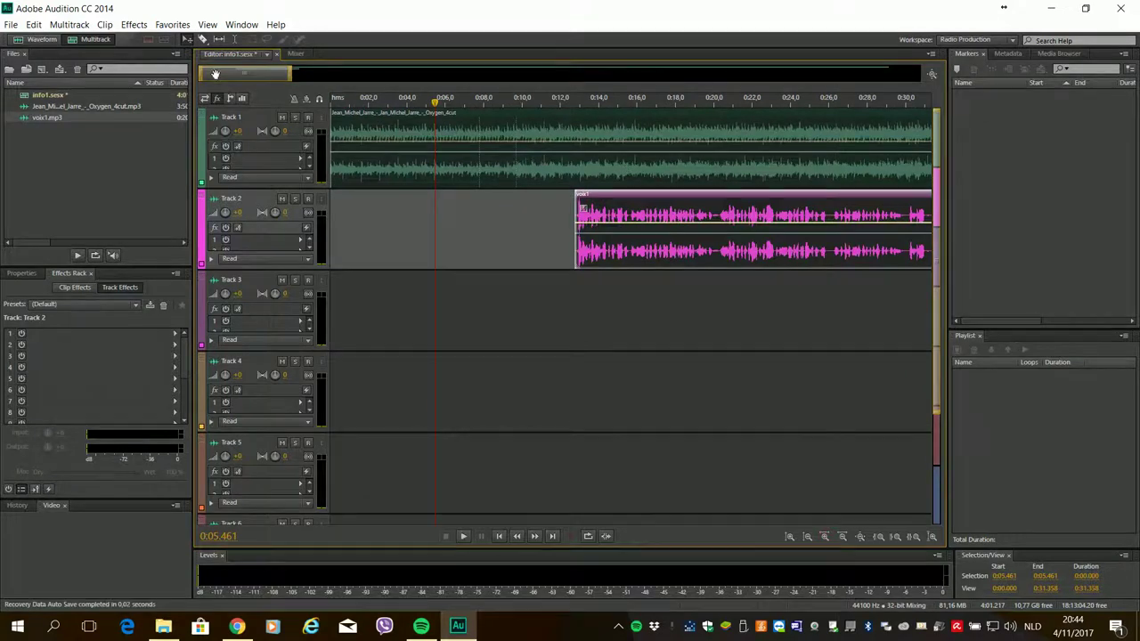
pyautogui.moveTo(272, 75)
pyautogui.mouseDown()
pyautogui.moveTo(293, 76)
pyautogui.moveTo(265, 75)
pyautogui.mouseUp()
pyautogui.click(502, 102)
pyautogui.click(462, 536)
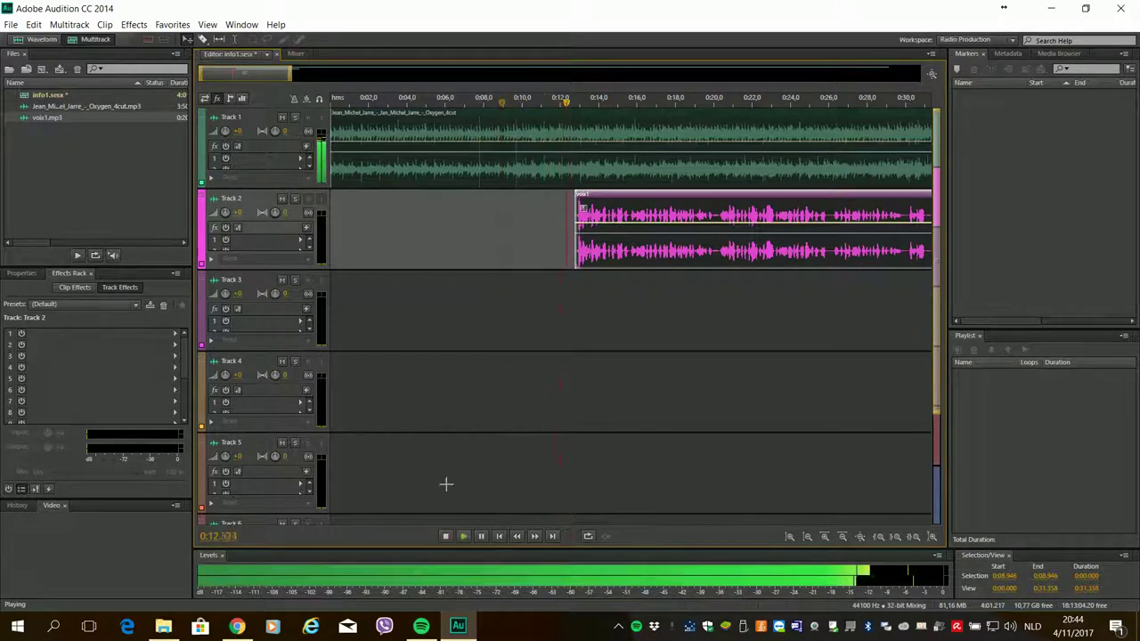
# Step: Move the voice clip on Track 2 earlier to about 0:11, and play from about 0:09 to check its entry
pyautogui.click(447, 536)
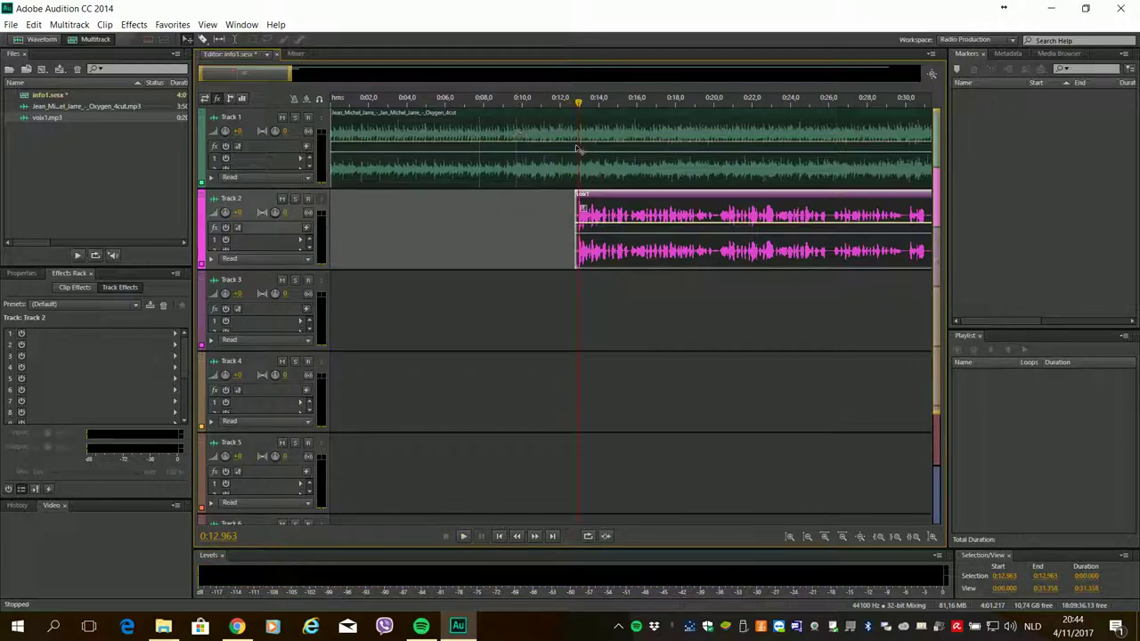
pyautogui.moveTo(621, 208); pyautogui.dragTo(593, 209)
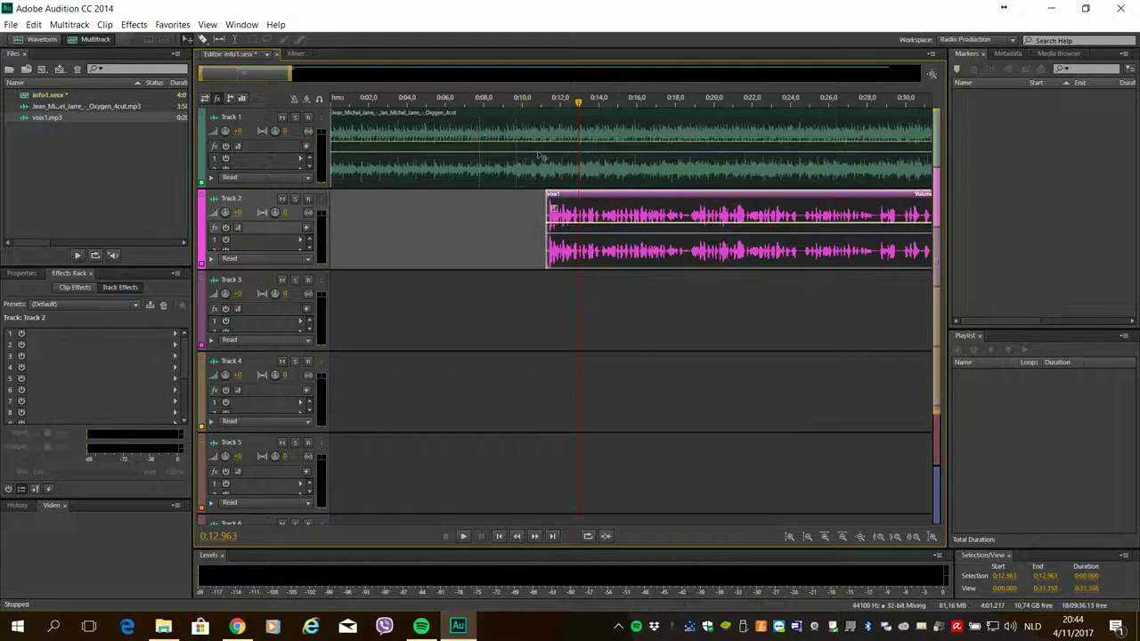
pyautogui.click(511, 98)
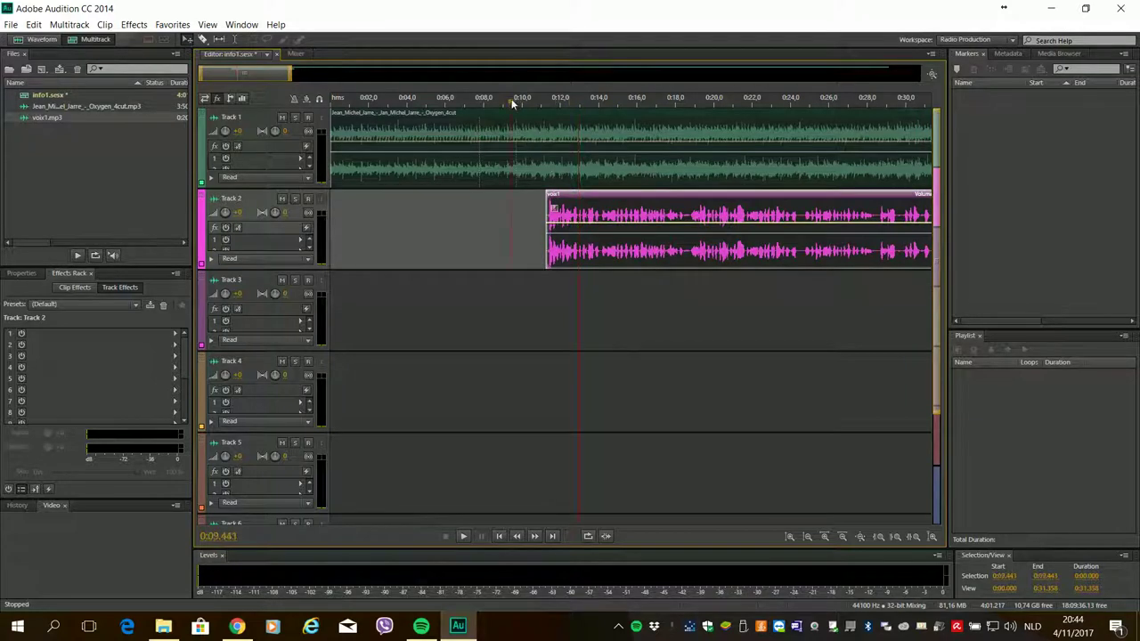
pyautogui.click(464, 536)
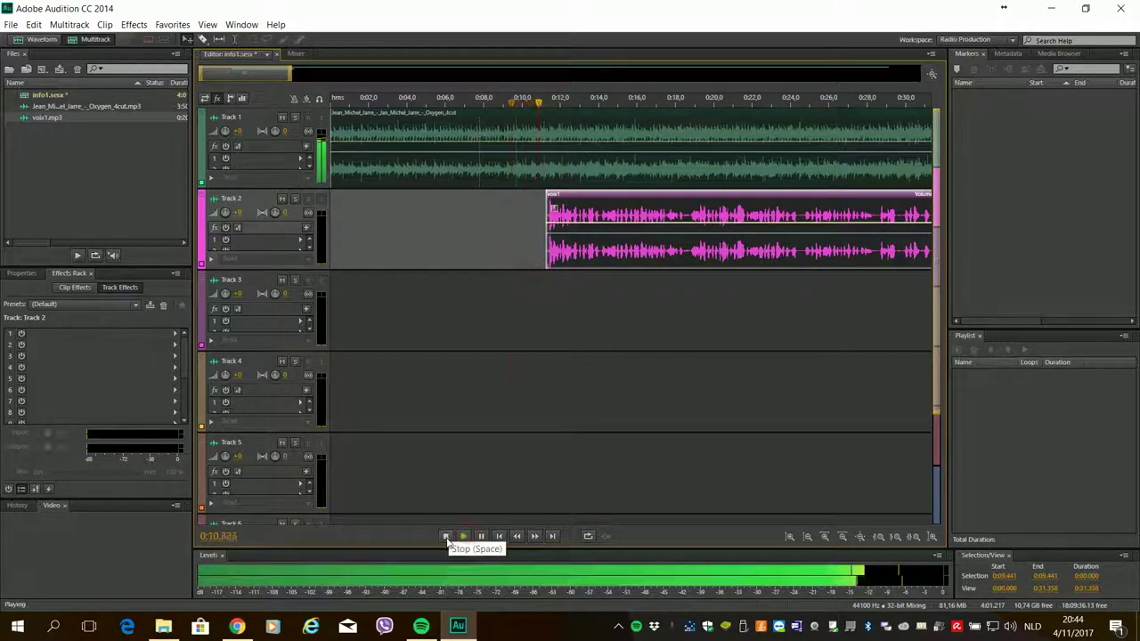
pyautogui.click(447, 536)
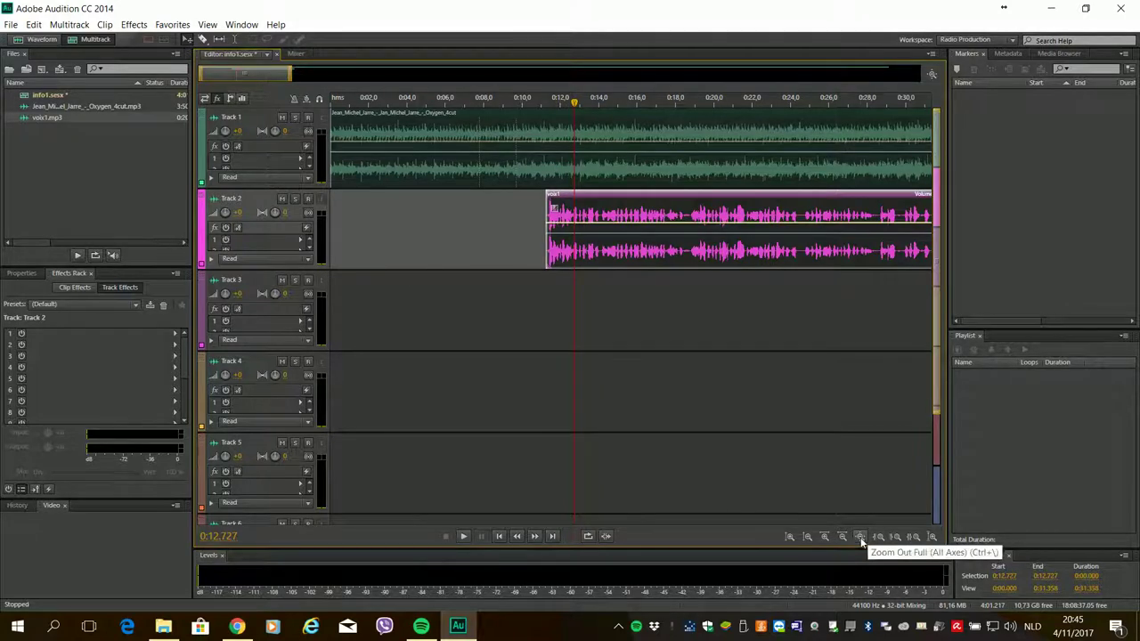
# Step: Trim the end of the music clip on Track 1 to about 0:34, just past the end of the voice clip
pyautogui.click(860, 538)
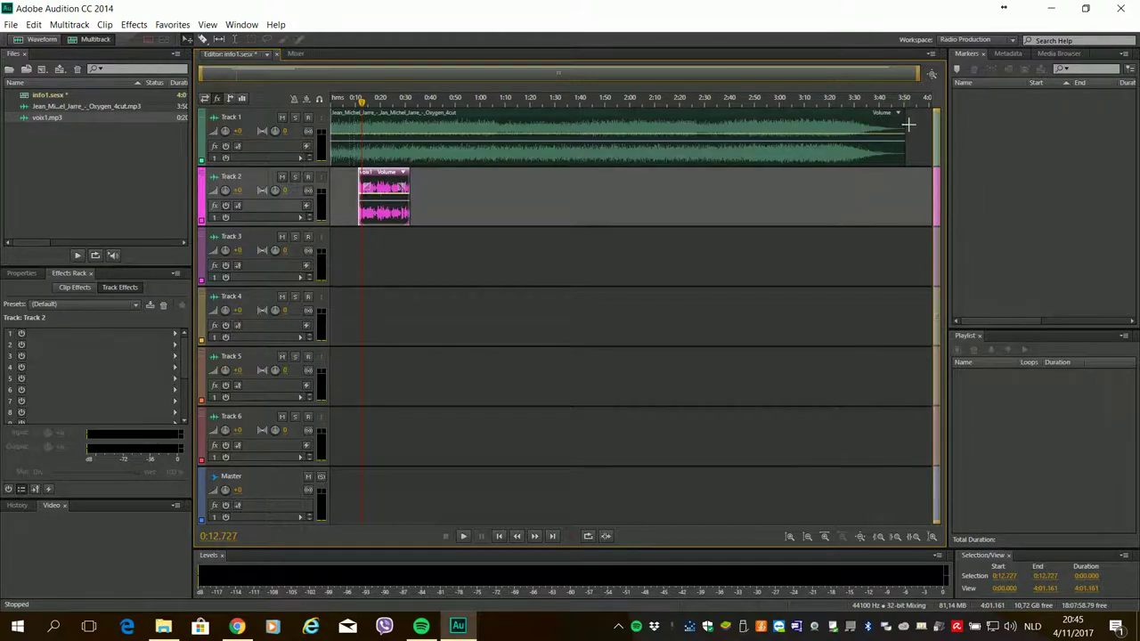
pyautogui.moveTo(905, 126); pyautogui.dragTo(427, 163)
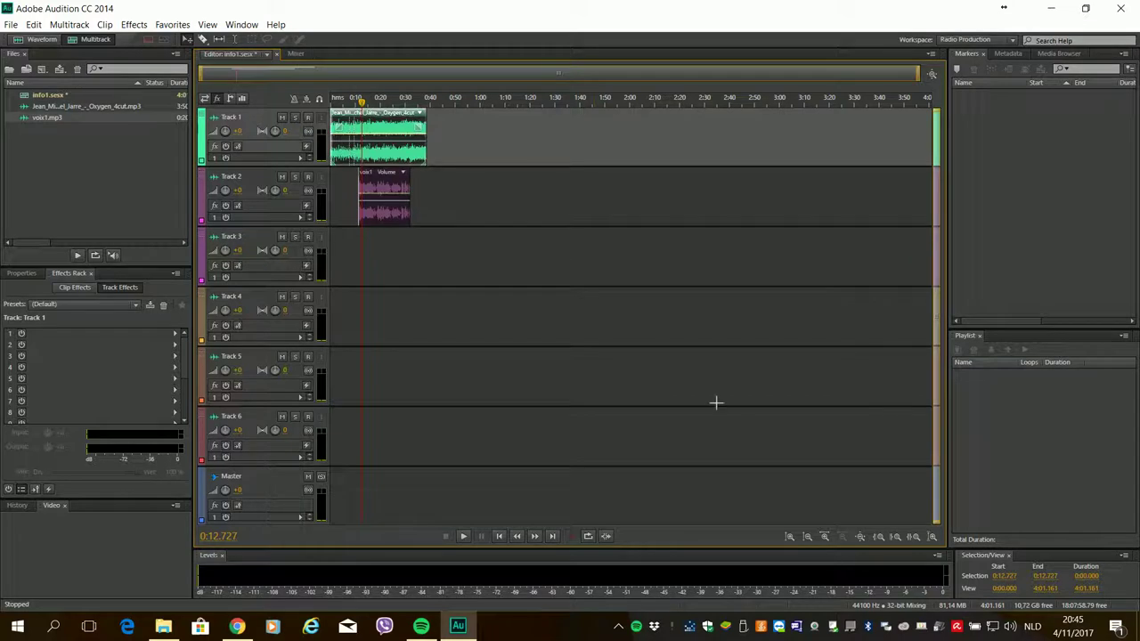
pyautogui.click(861, 538)
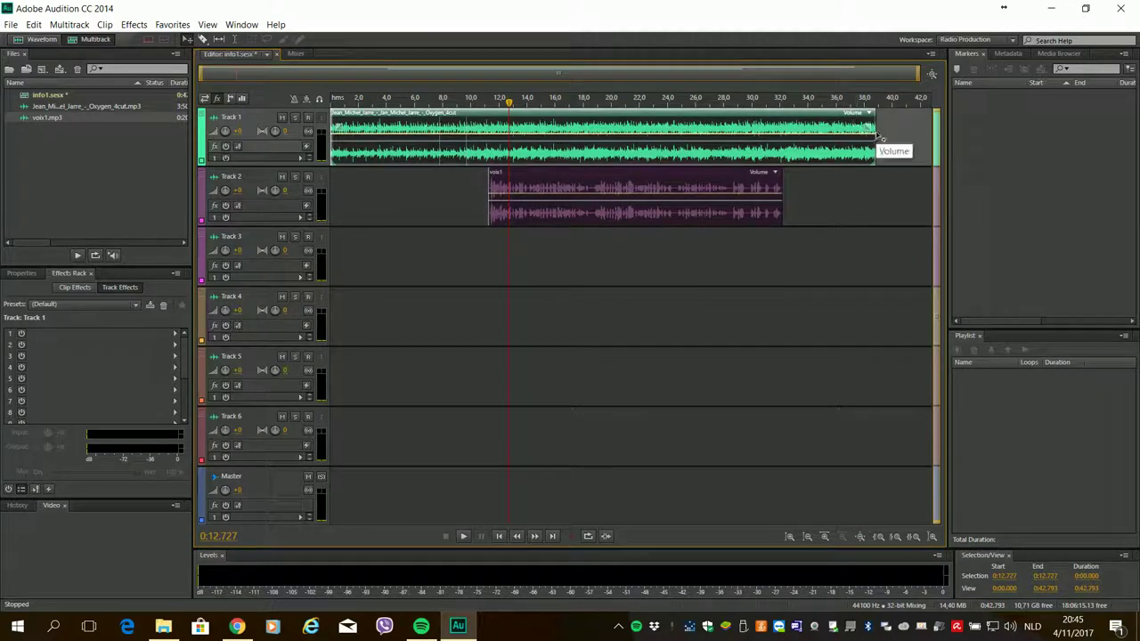
pyautogui.moveTo(876, 133); pyautogui.dragTo(809, 134)
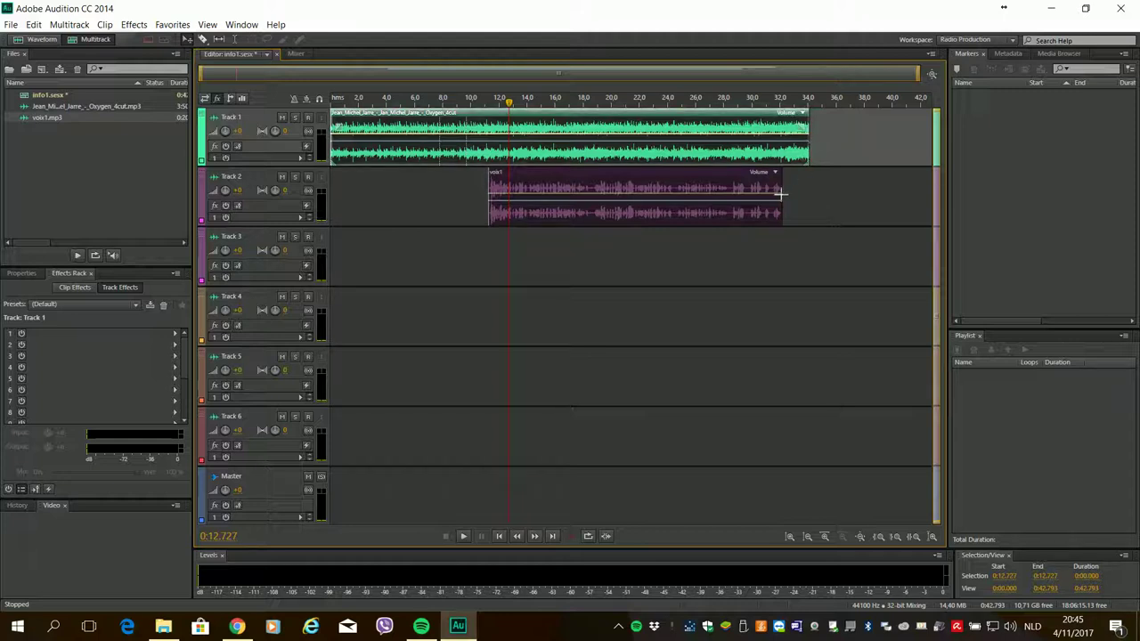
pyautogui.click(862, 540)
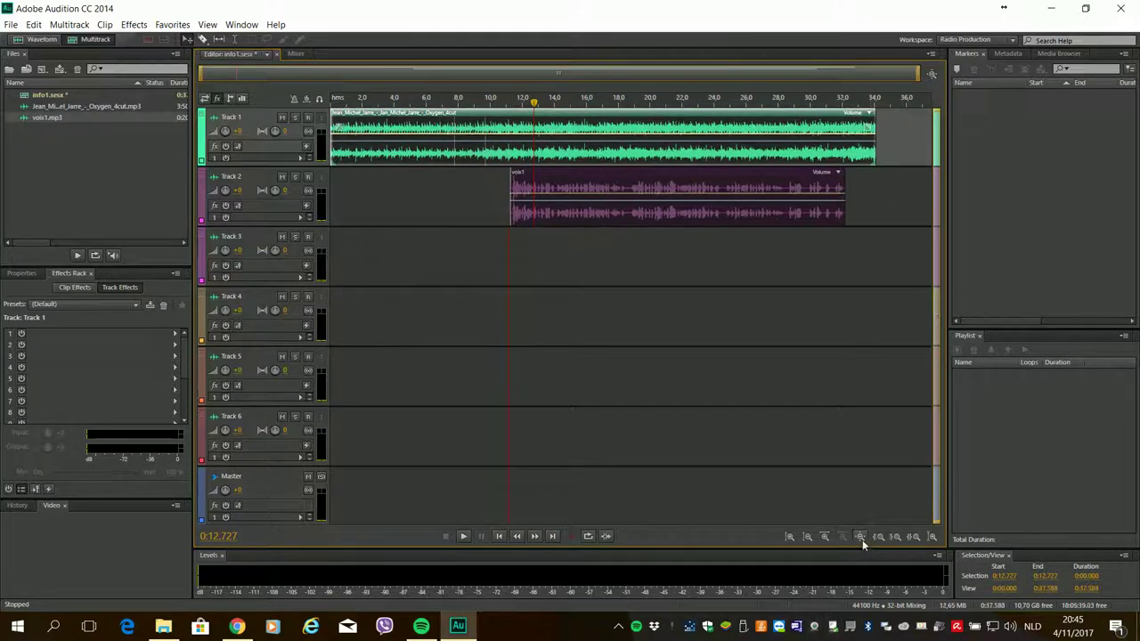
# Step: Play the session from about 0:10.5 to check the voice's entry, and from about 0:31.5 to check the ending
pyautogui.click(500, 100)
pyautogui.click(463, 536)
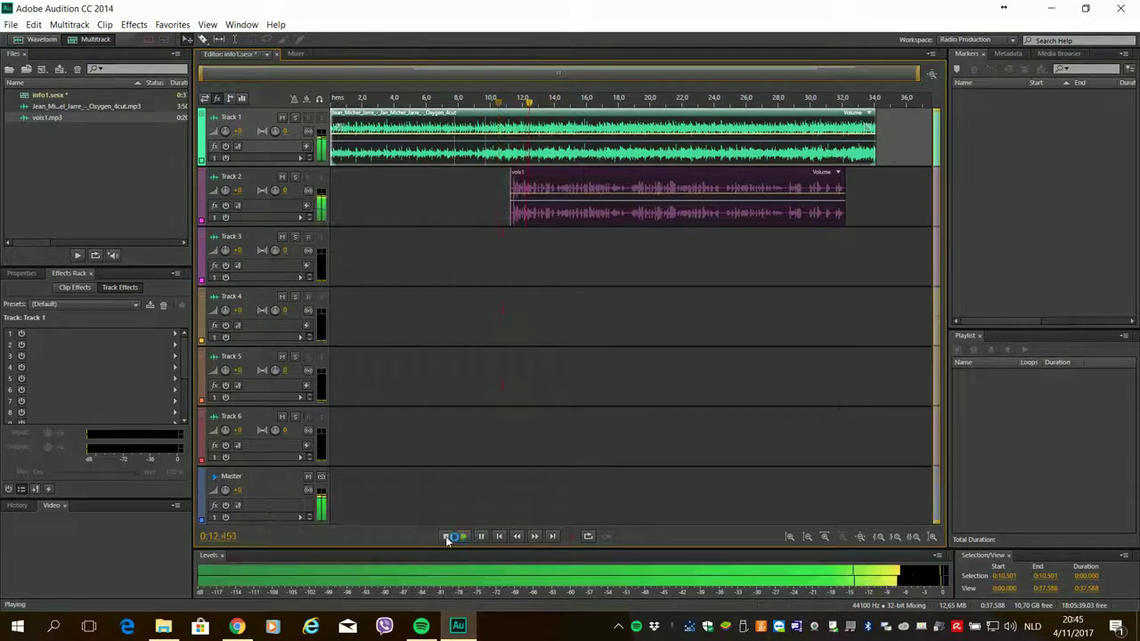
pyautogui.click(445, 536)
pyautogui.click(835, 103)
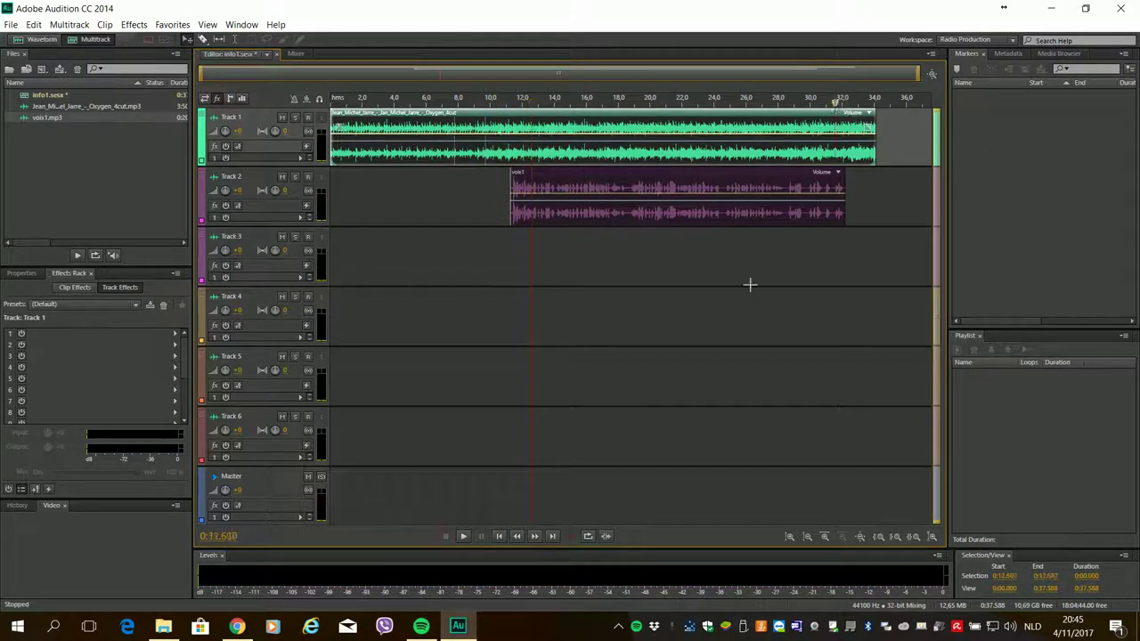
pyautogui.click(463, 537)
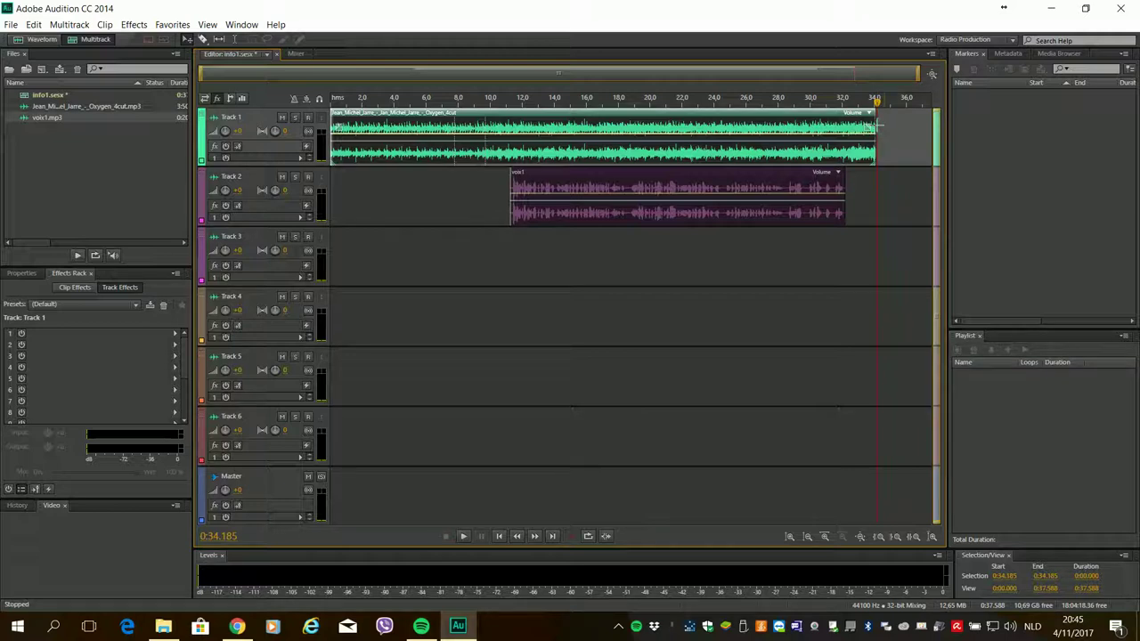
# Step: Extend the music clip to about 0:35, fade its volume to silence from about 0:32.5, and play the ending from about 0:31
pyautogui.moveTo(878, 125); pyautogui.dragTo(891, 125)
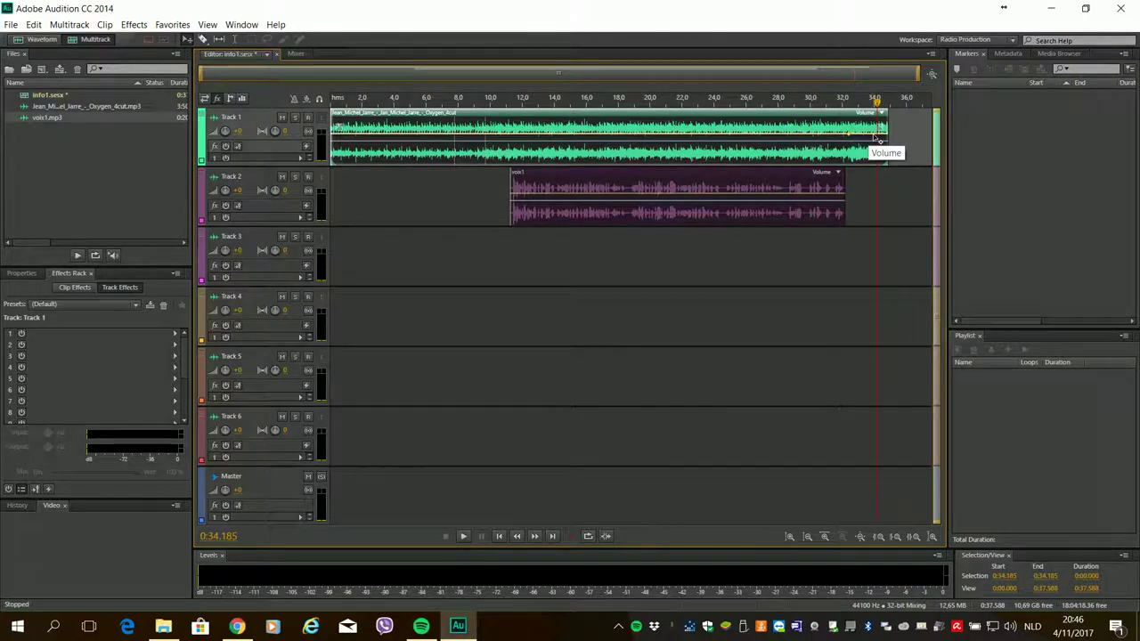
pyautogui.moveTo(876, 137); pyautogui.dragTo(890, 175)
pyautogui.click(829, 103)
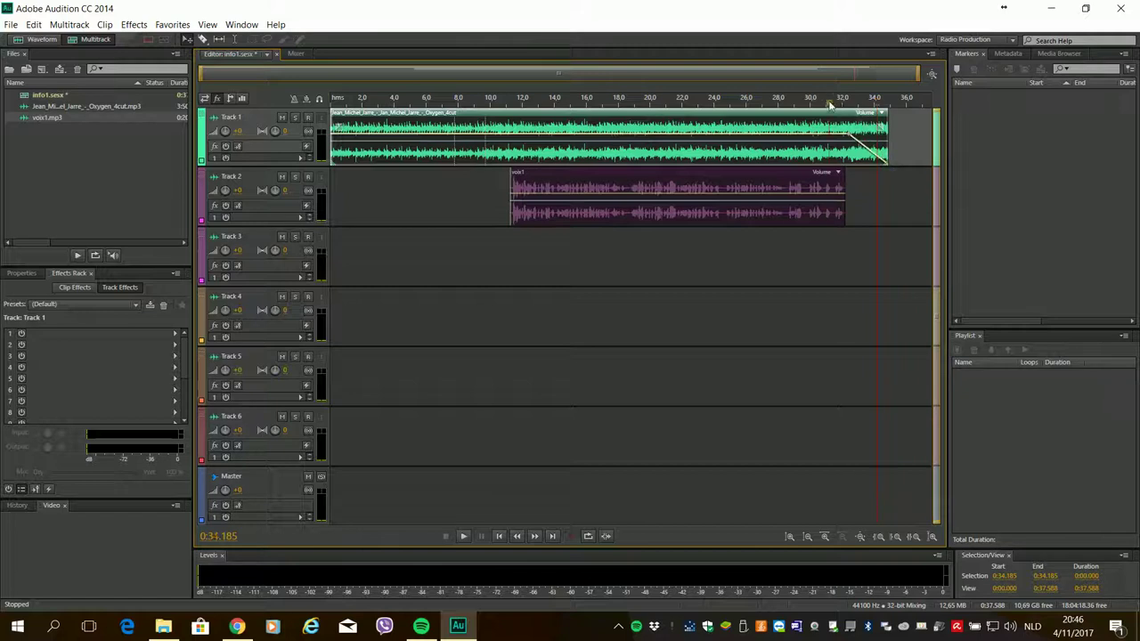
pyautogui.click(463, 536)
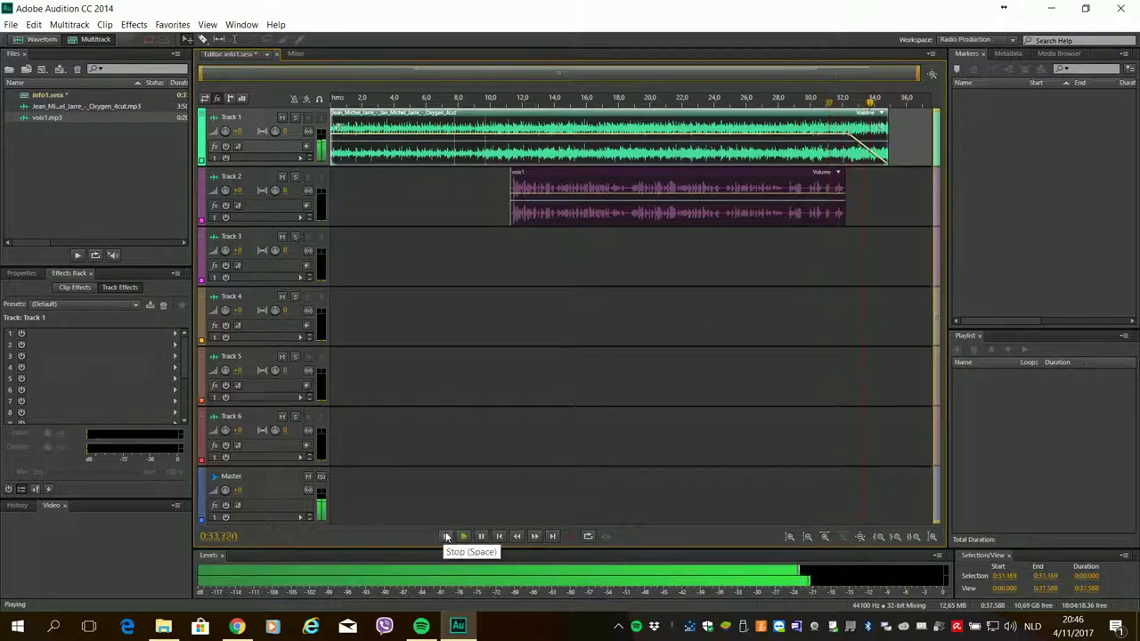
pyautogui.click(446, 536)
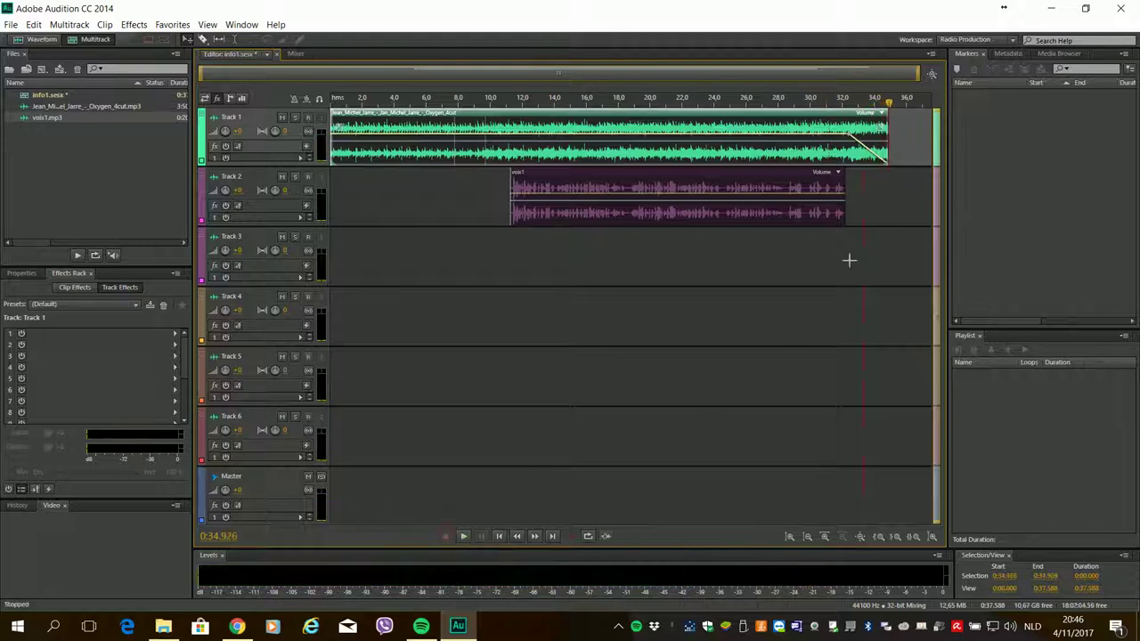
# Step: Return the playhead to the start and save the info1.sesx session
pyautogui.click(498, 536)
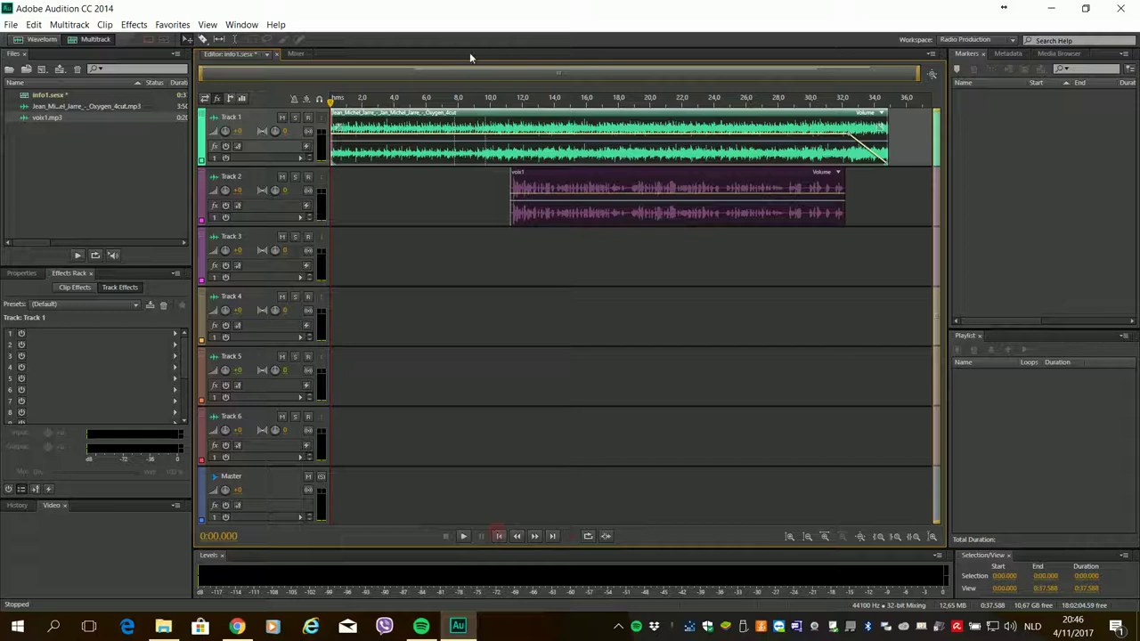
pyautogui.click(11, 24)
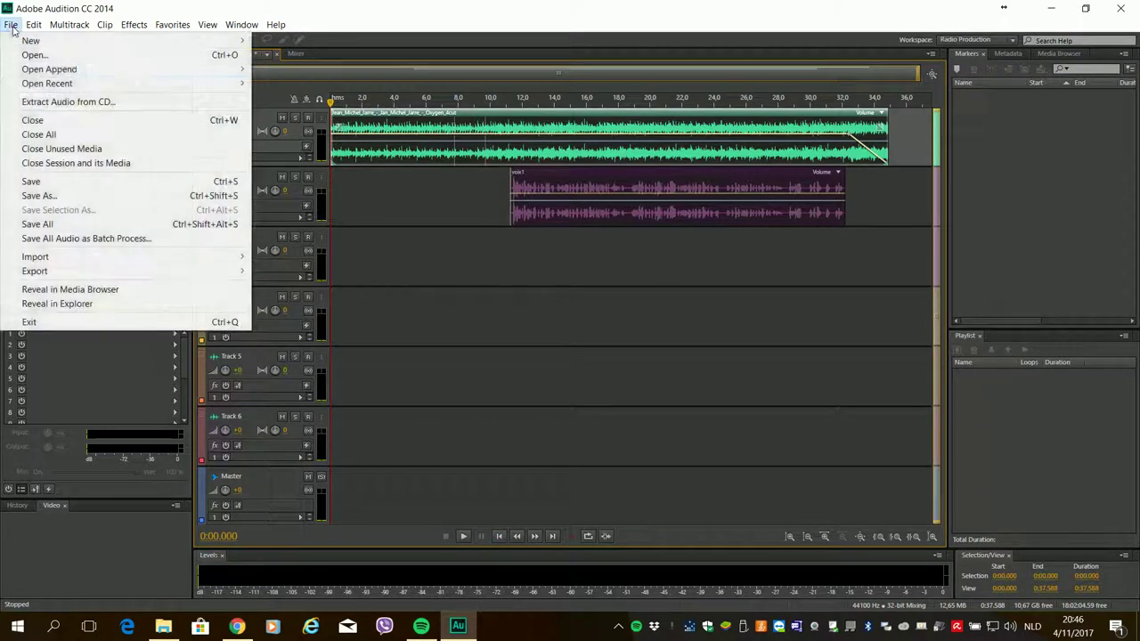
pyautogui.click(75, 183)
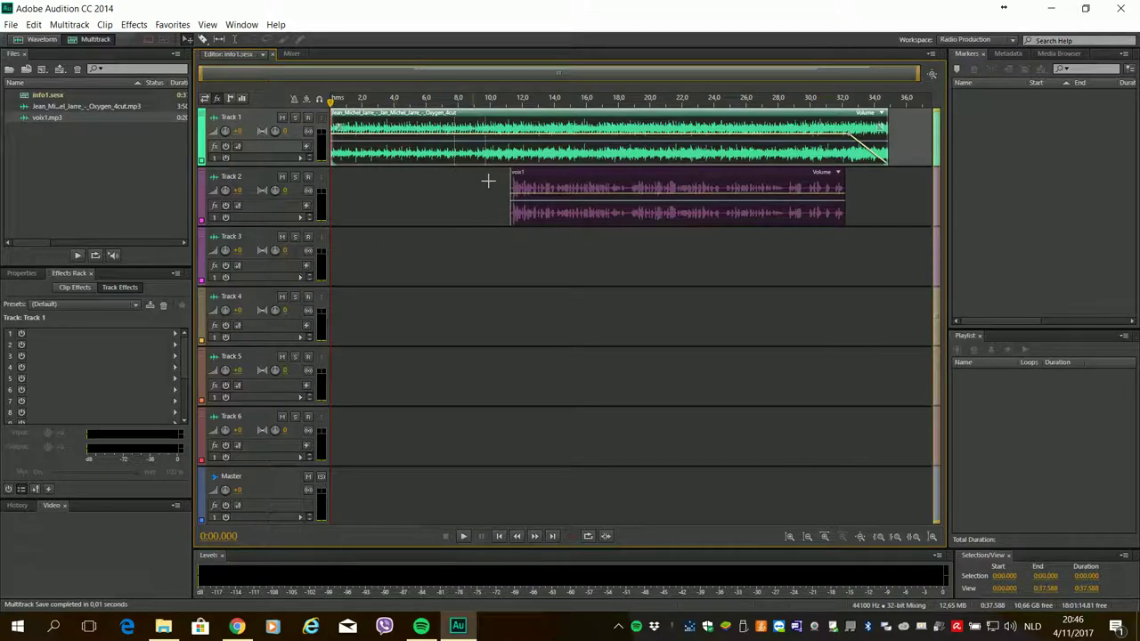
# Step: Play the session from about 0:10.7 to compare the voice's loudness with the music
pyautogui.click(502, 104)
pyautogui.click(463, 536)
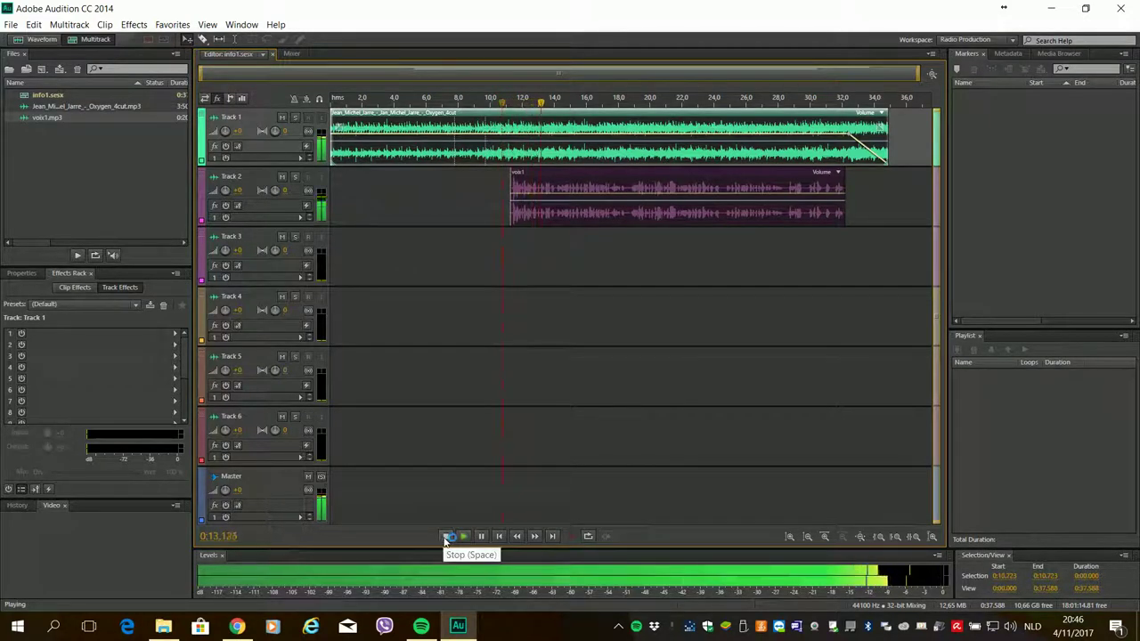
pyautogui.click(444, 537)
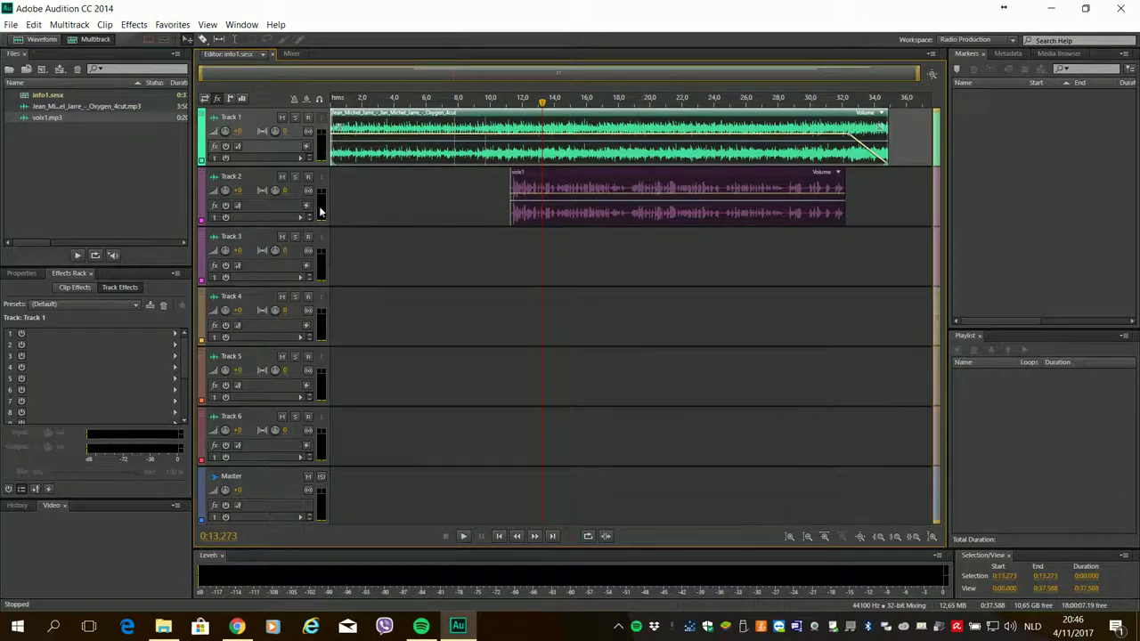
# Step: Enlarge Track 2 to show its effect slots and add Dynamics Processing in slot 1 with its existing settings
pyautogui.moveTo(294, 227); pyautogui.dragTo(305, 290)
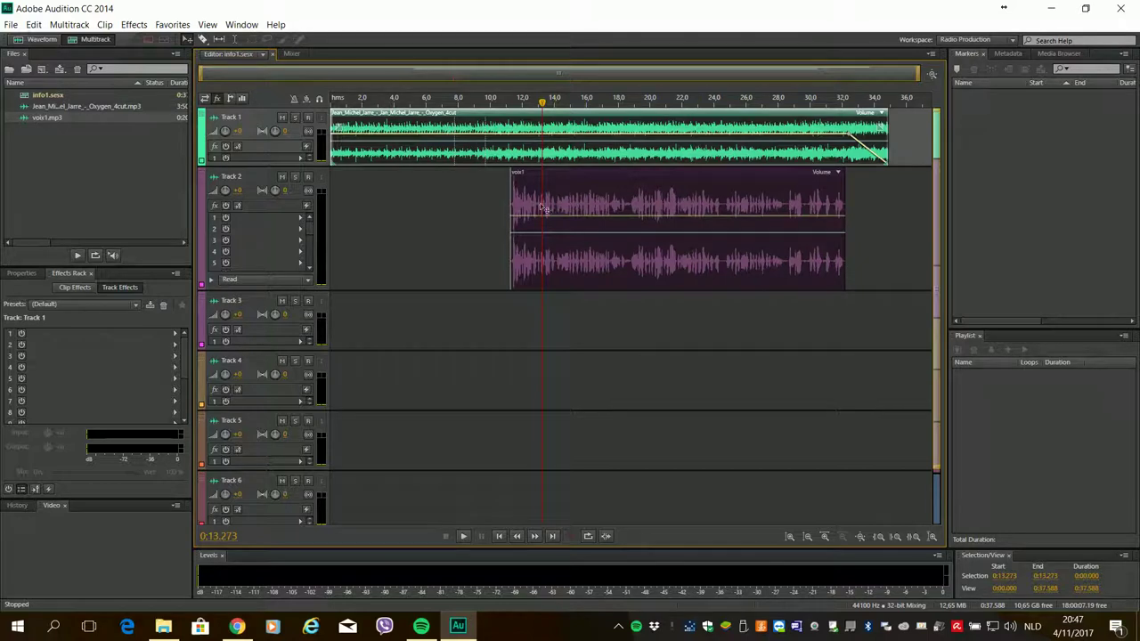
pyautogui.click(303, 219)
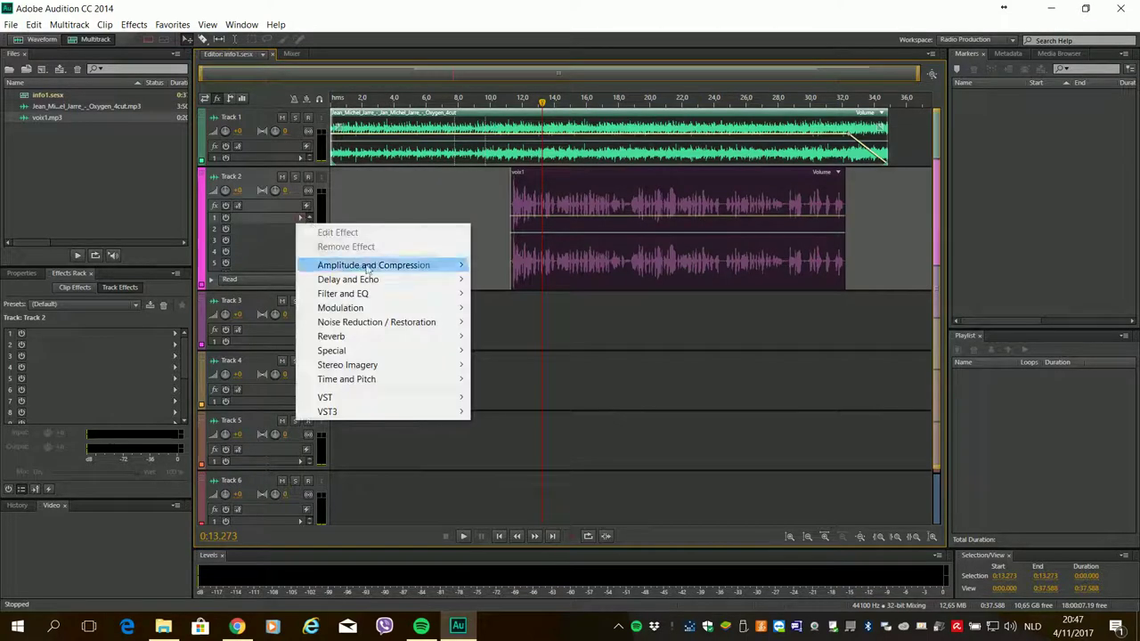
pyautogui.moveTo(388, 270)
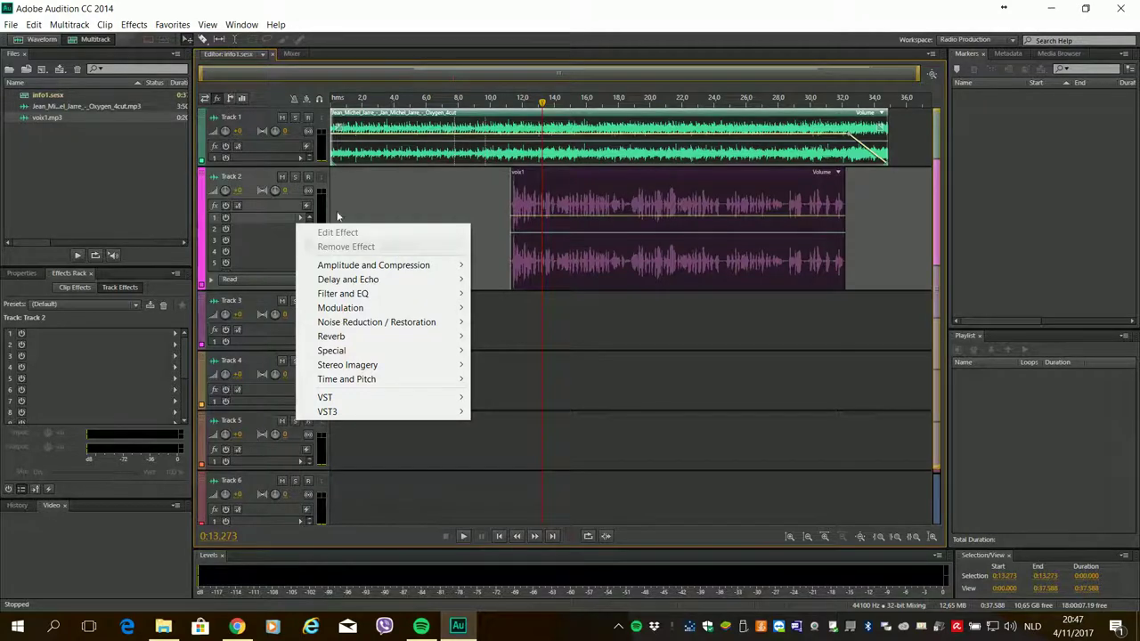
pyautogui.moveTo(456, 269)
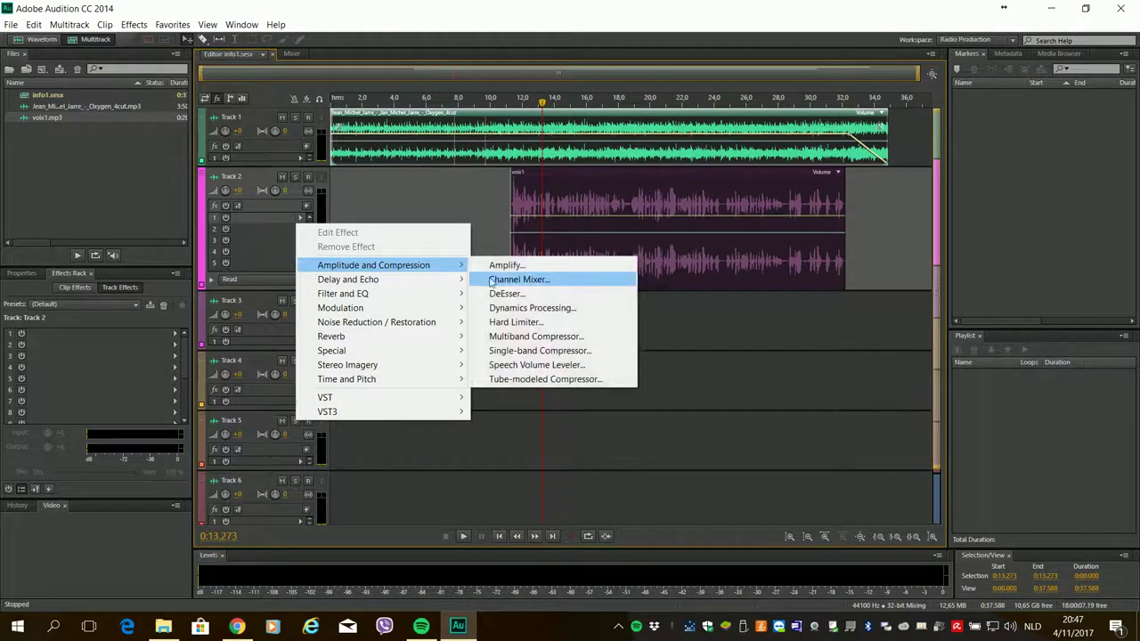
pyautogui.click(531, 308)
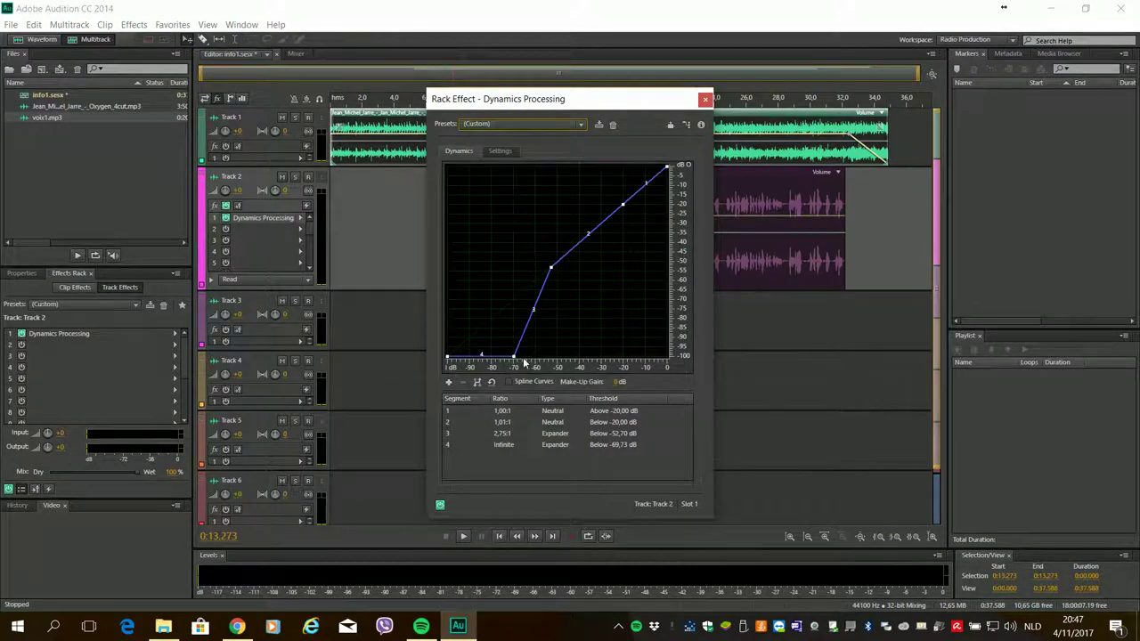
pyautogui.click(704, 98)
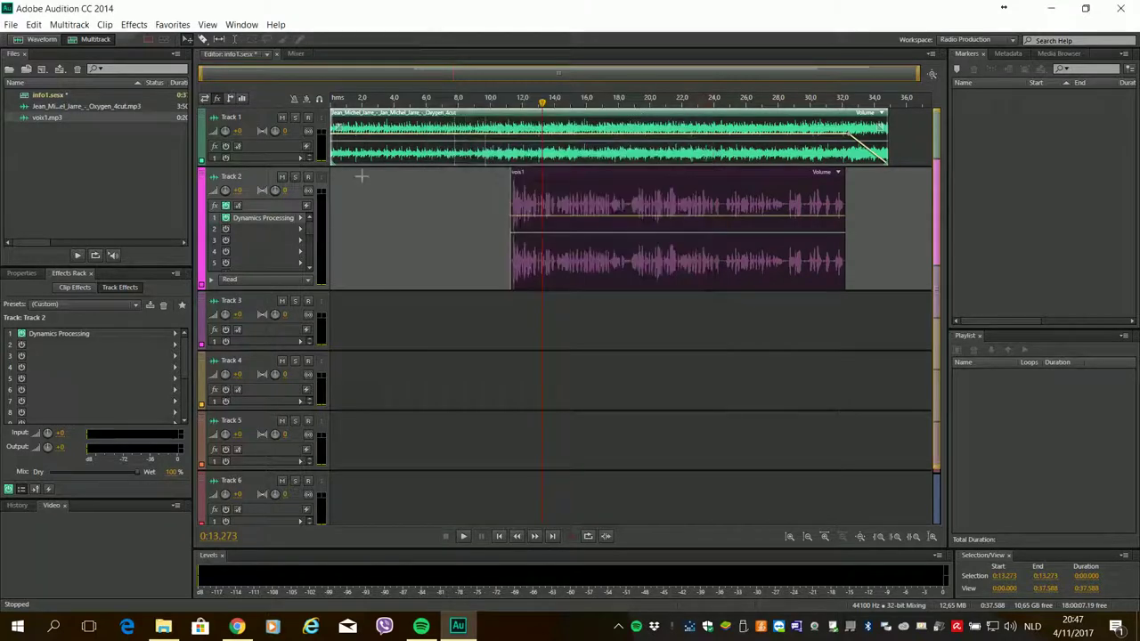
# Step: Add the Mastering effect in slot 2 of Track 2 with its existing settings
pyautogui.click(300, 234)
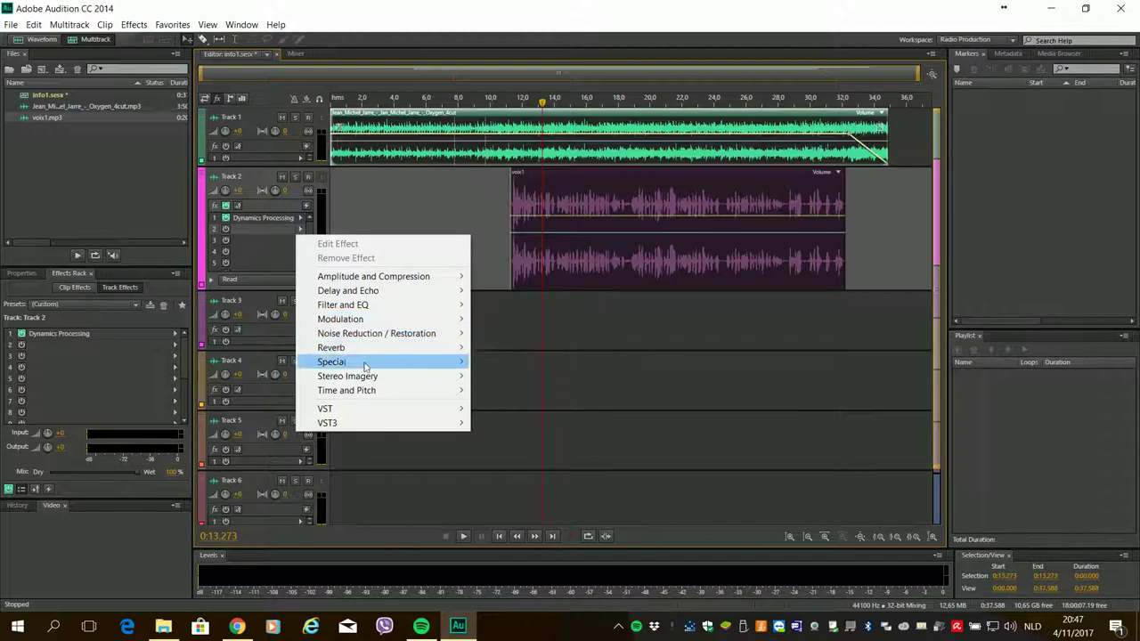
pyautogui.moveTo(388, 365)
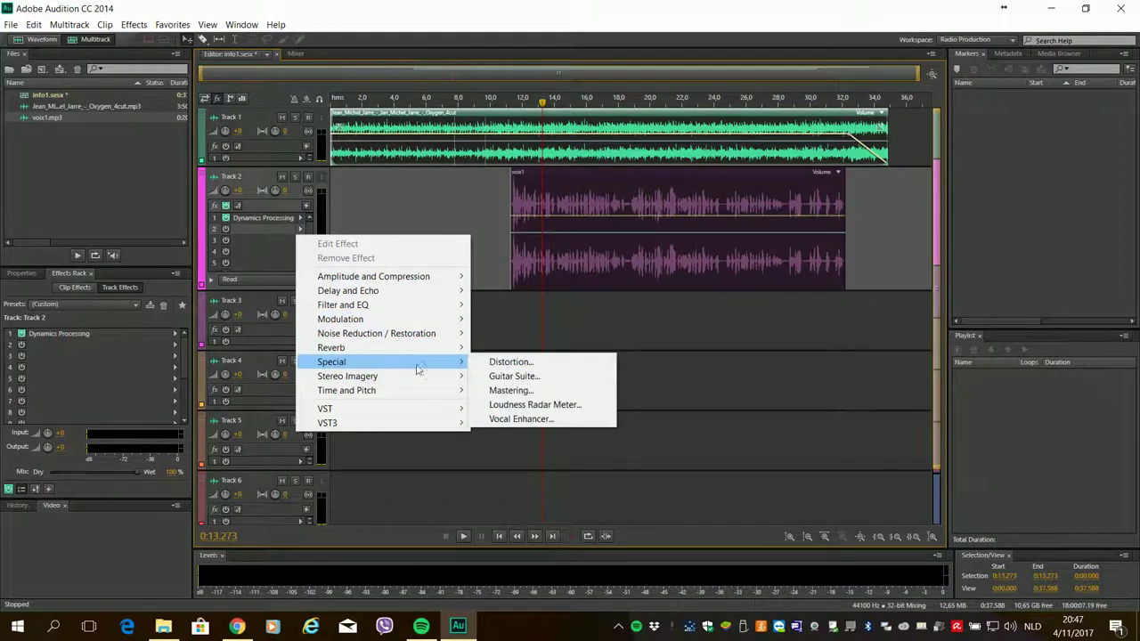
pyautogui.click(519, 396)
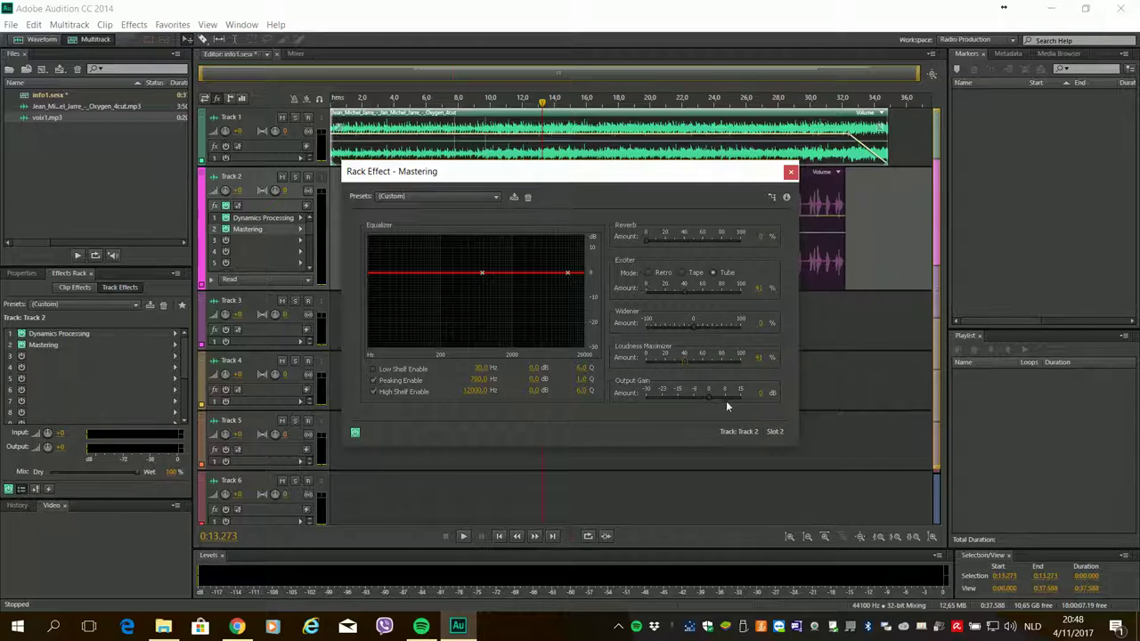
pyautogui.click(790, 171)
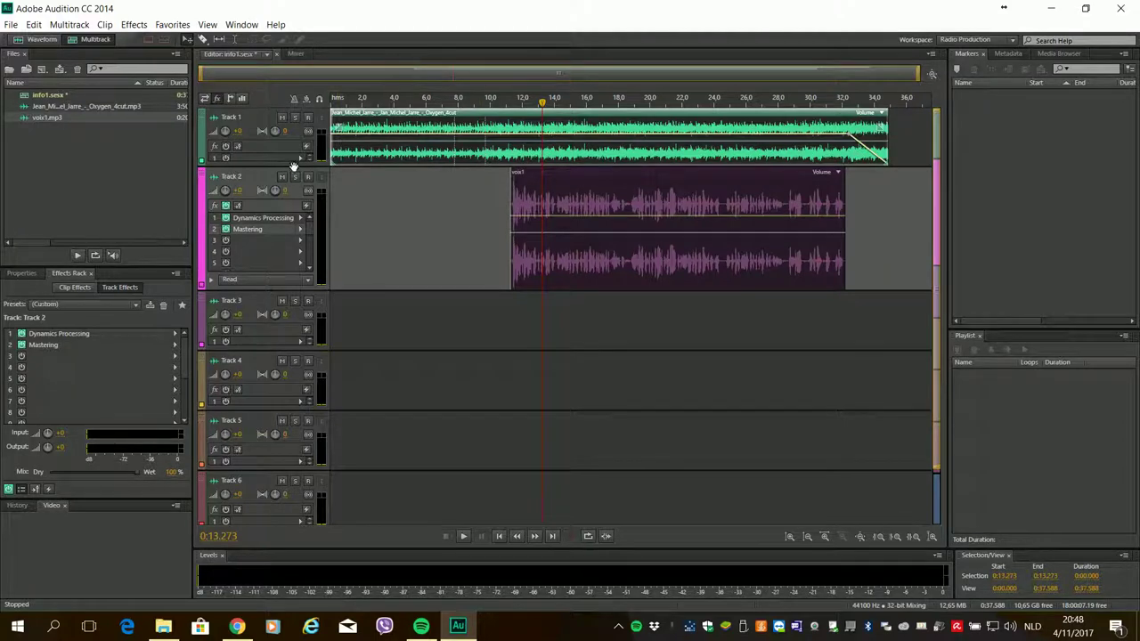
# Step: Enlarge Track 1 to show its effect slots and add Dynamics Processing in slot 1
pyautogui.moveTo(294, 165); pyautogui.dragTo(298, 215)
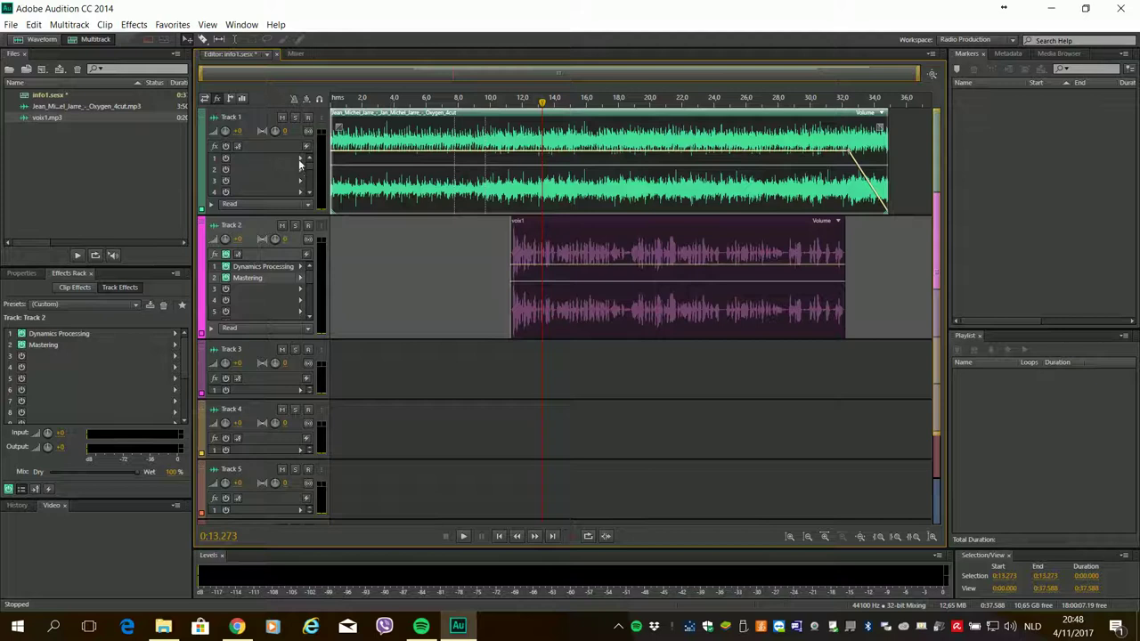
pyautogui.click(299, 164)
pyautogui.moveTo(419, 206)
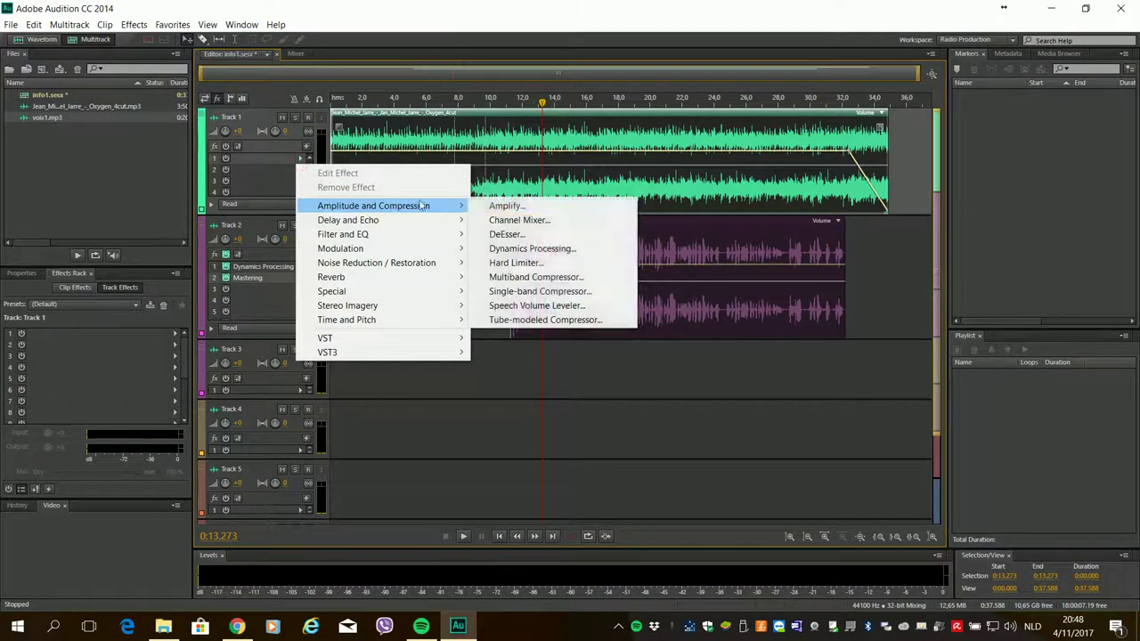
pyautogui.click(532, 249)
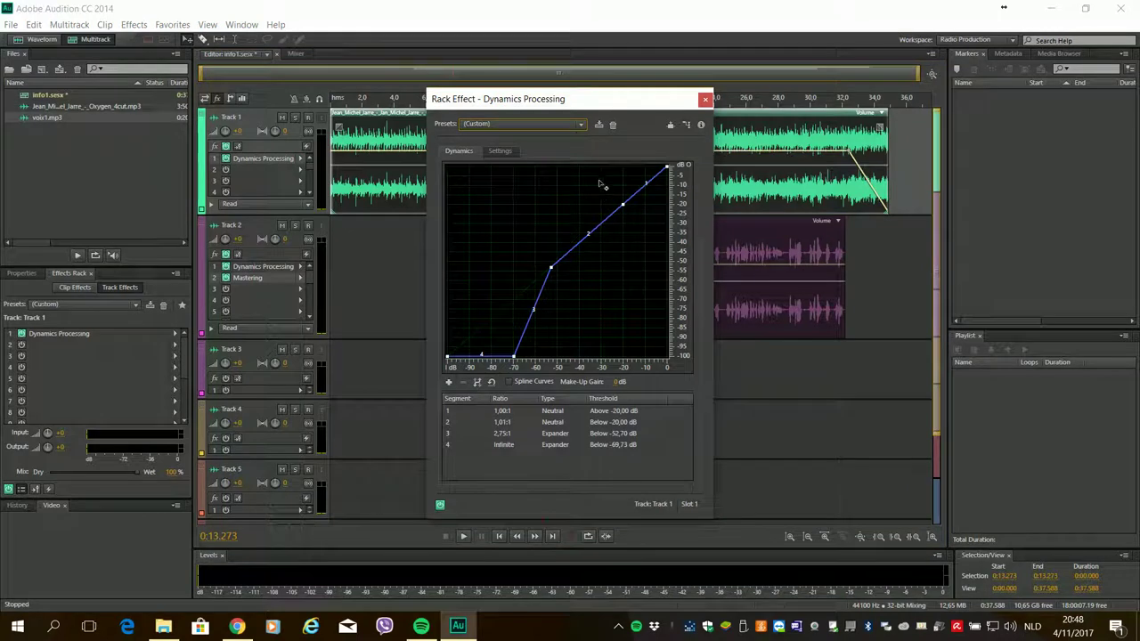
# Step: Apply the duck1 preset to Track 1's Dynamics Processing and review its attack and release settings before closing the effect
pyautogui.click(584, 124)
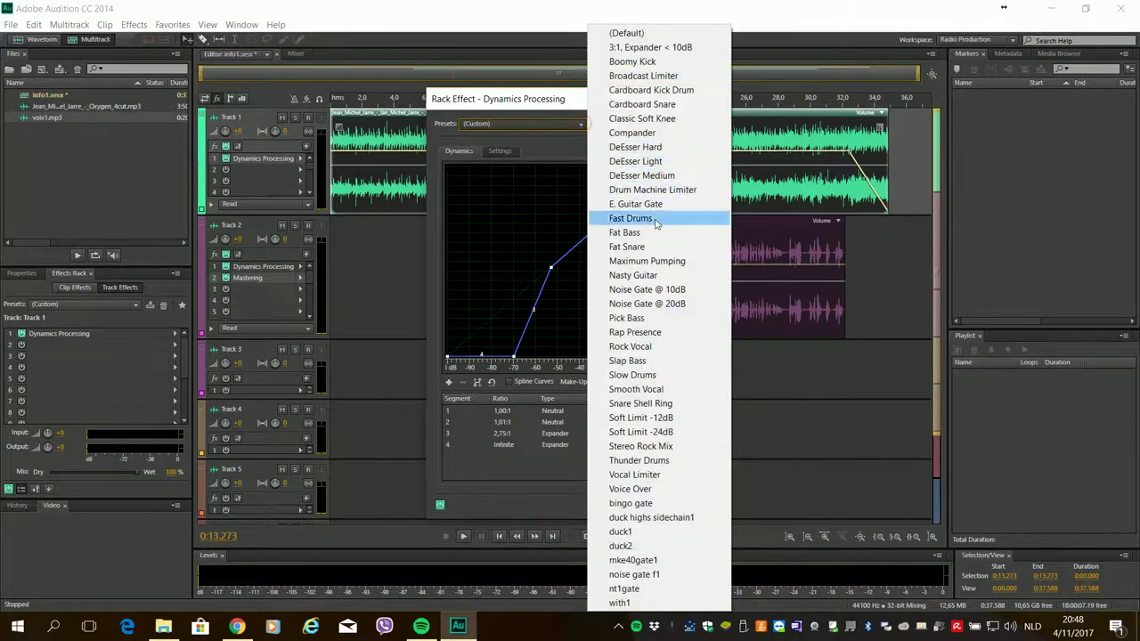
pyautogui.click(620, 532)
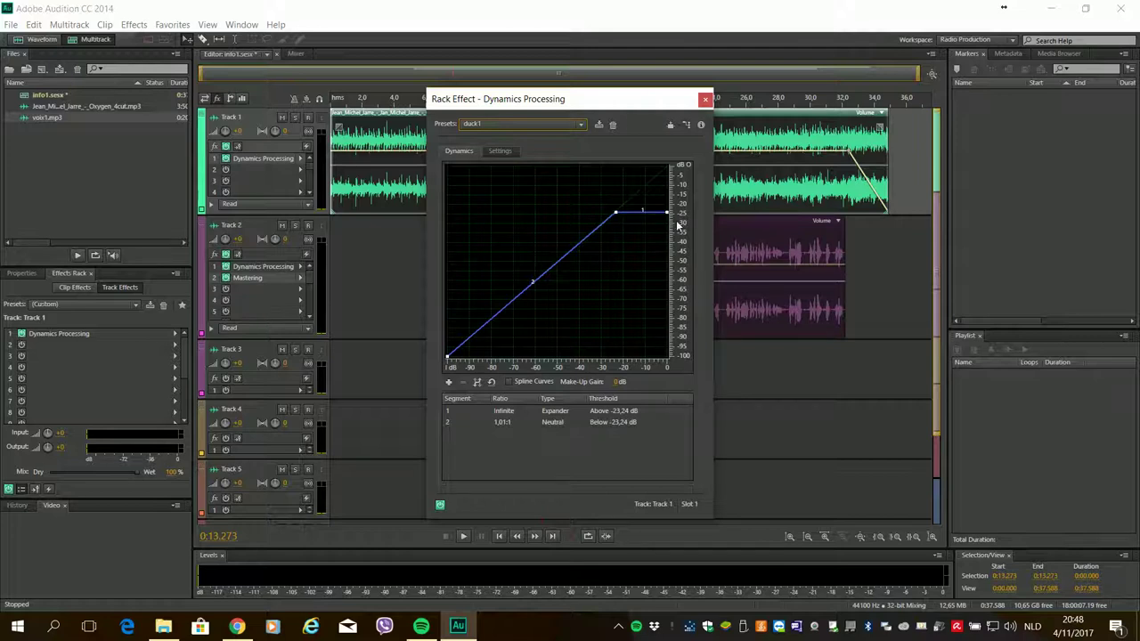
pyautogui.click(503, 151)
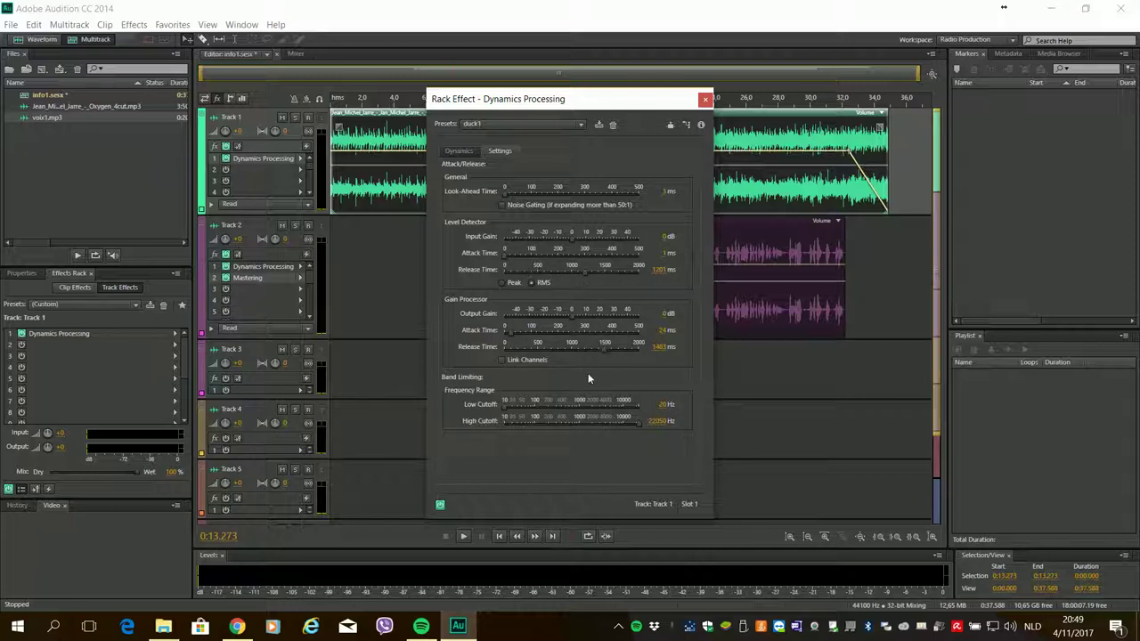
pyautogui.click(704, 100)
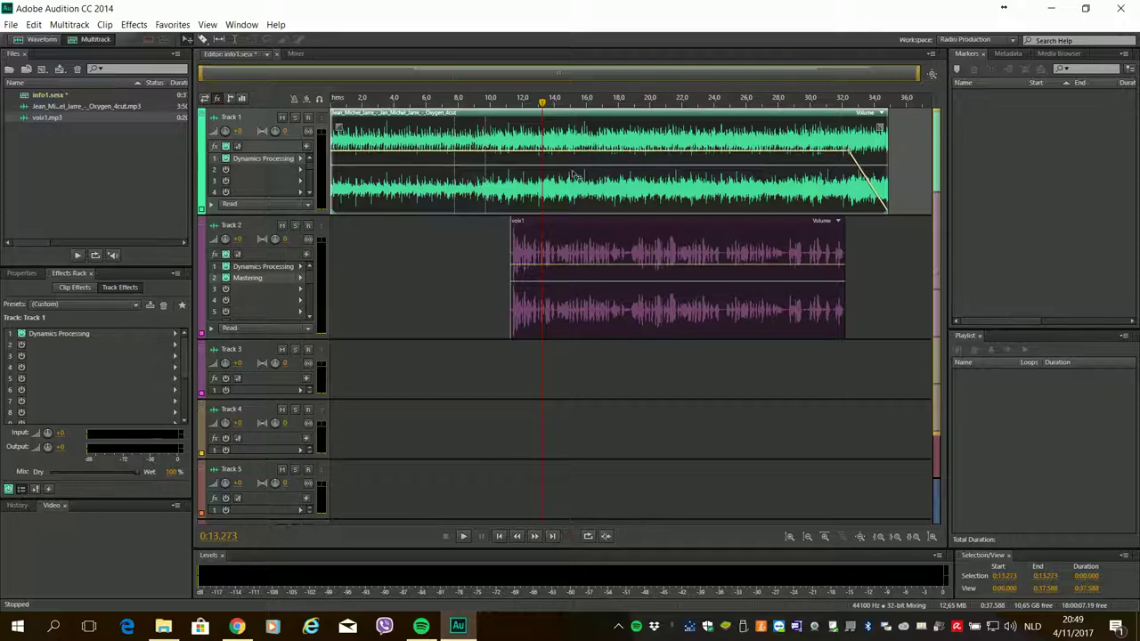
# Step: Show the track sends and route Track 2's S1 send as a side-chain to Dynamics Processing (Track 1 - Slot 1)
pyautogui.click(230, 99)
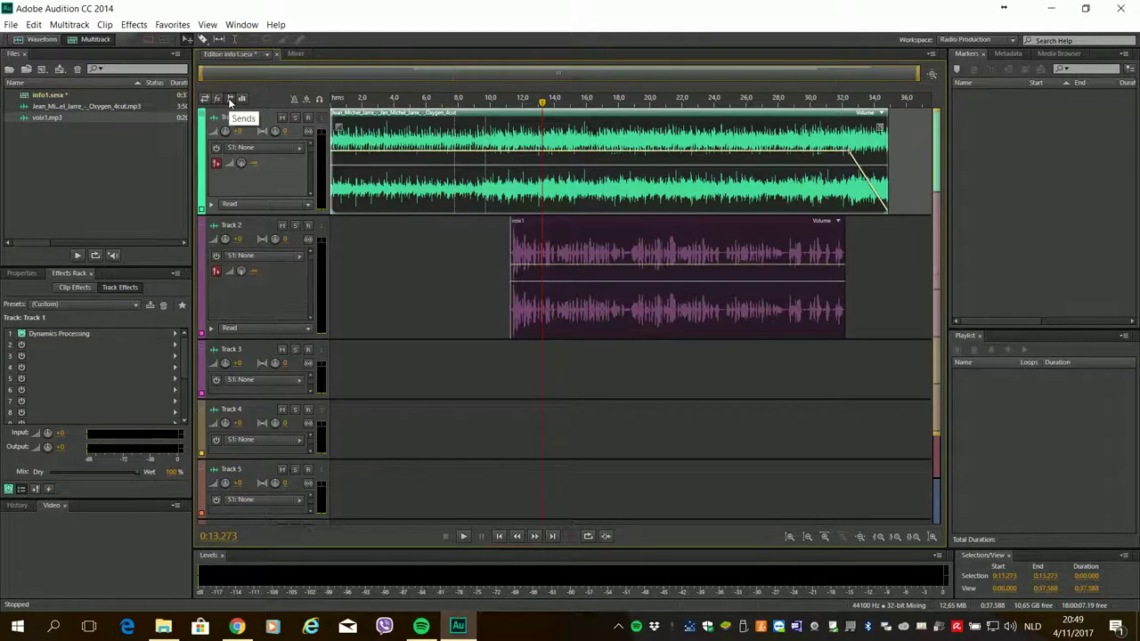
pyautogui.click(301, 258)
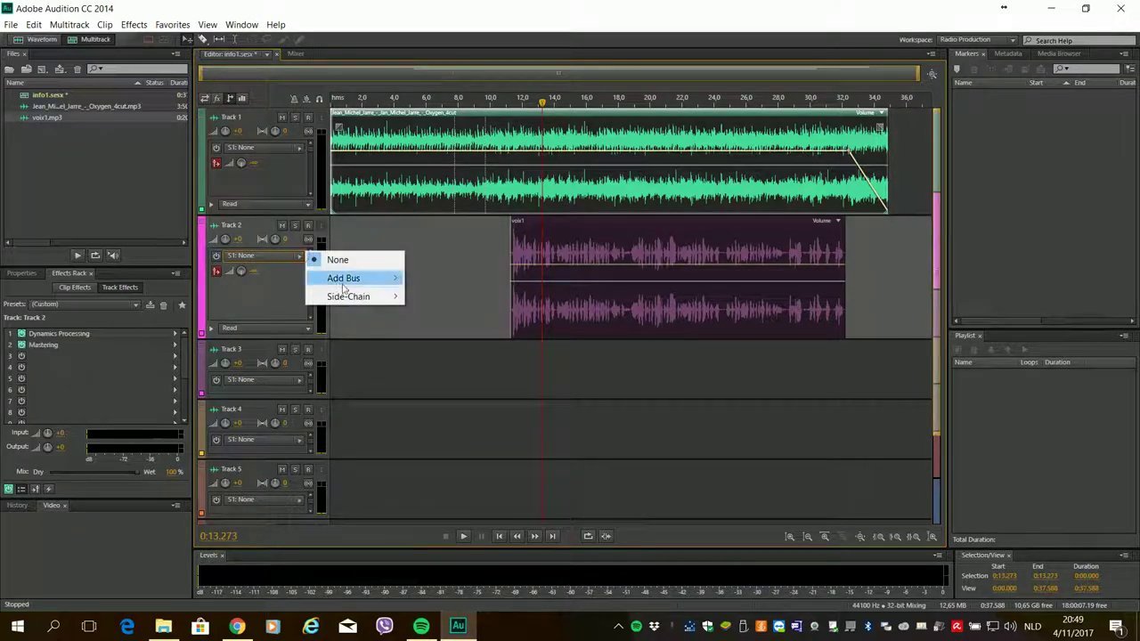
pyautogui.moveTo(392, 303)
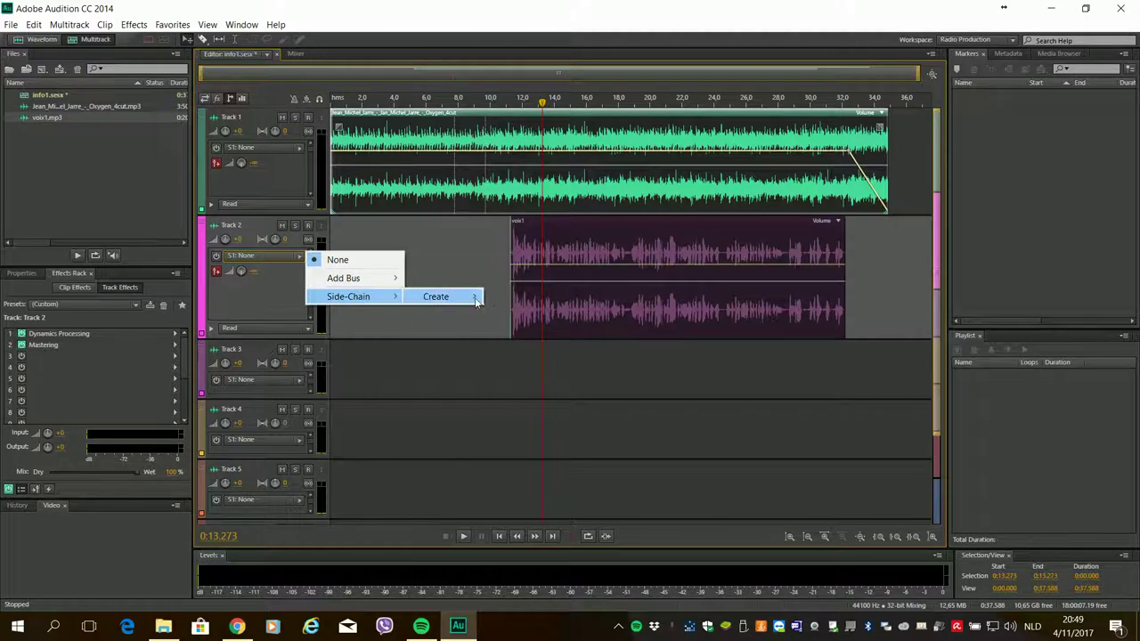
pyautogui.moveTo(472, 299)
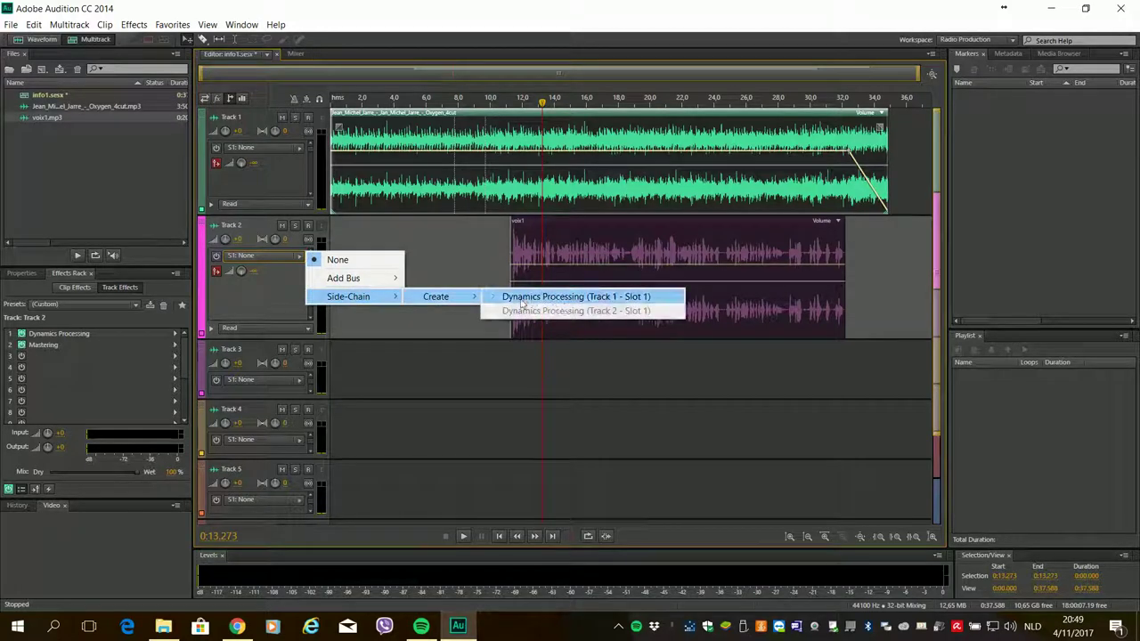
pyautogui.click(622, 303)
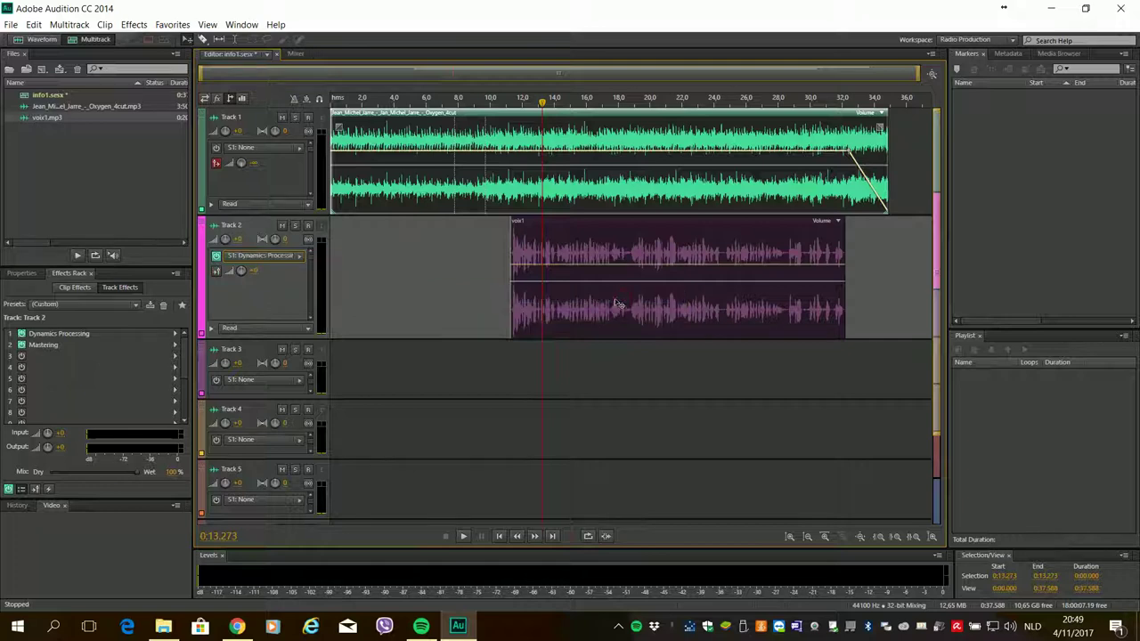
# Step: Play the session from about 0:09.2 to hear how the music ducks under the voice, and stop playback
pyautogui.click(502, 105)
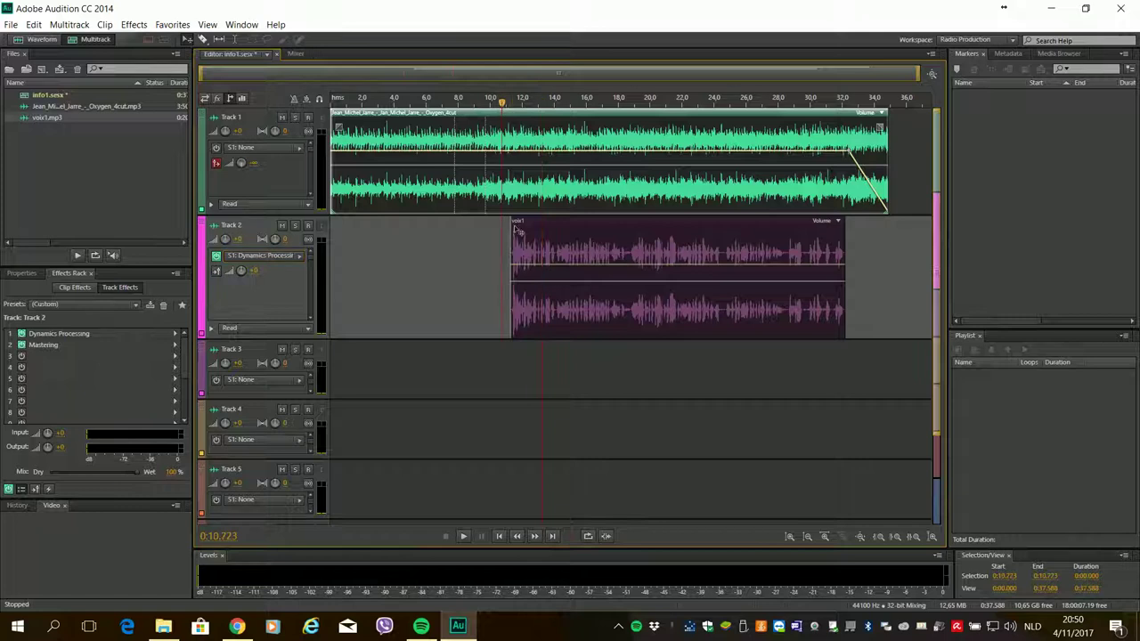
pyautogui.click(477, 103)
pyautogui.click(463, 536)
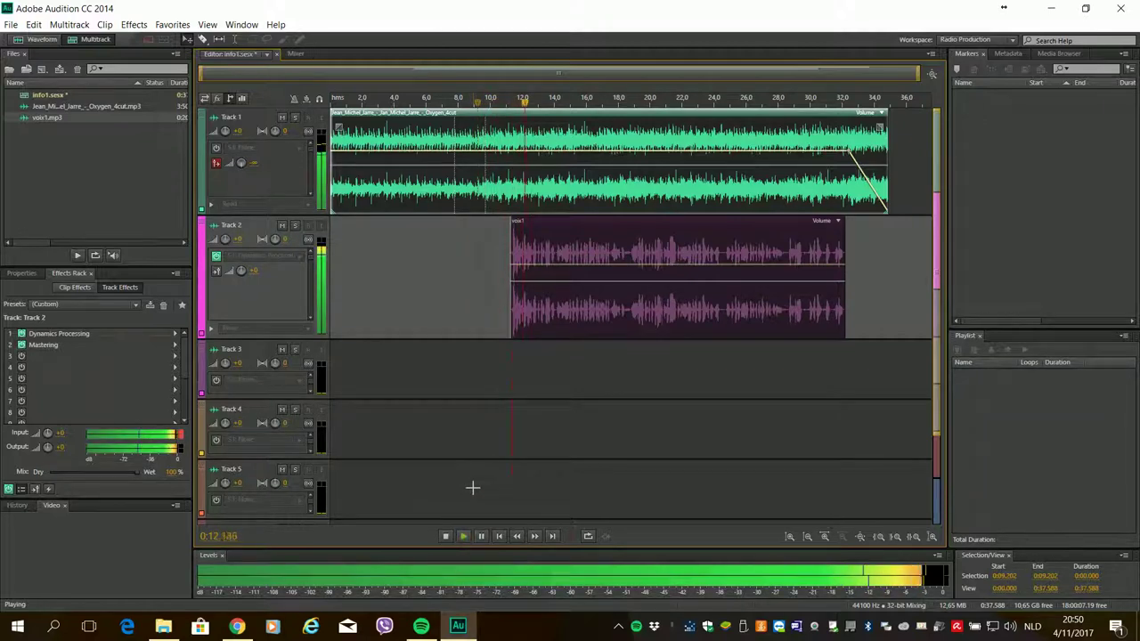
pyautogui.click(445, 538)
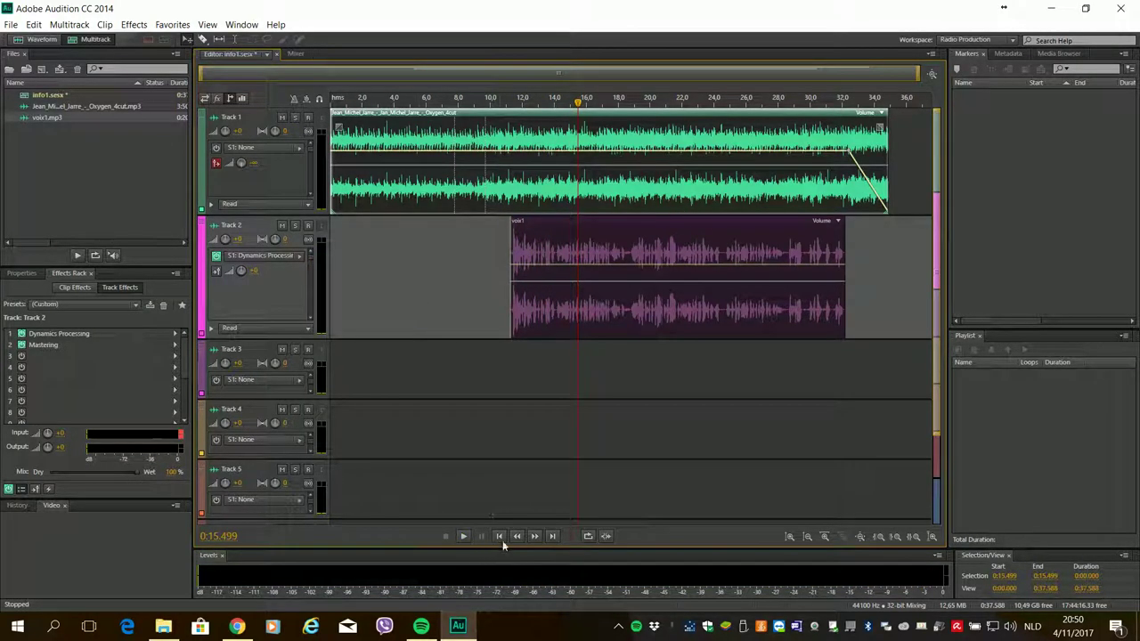
# Step: Show the track effects in the multitrack editor again and save the info1.sesx session
pyautogui.click(217, 99)
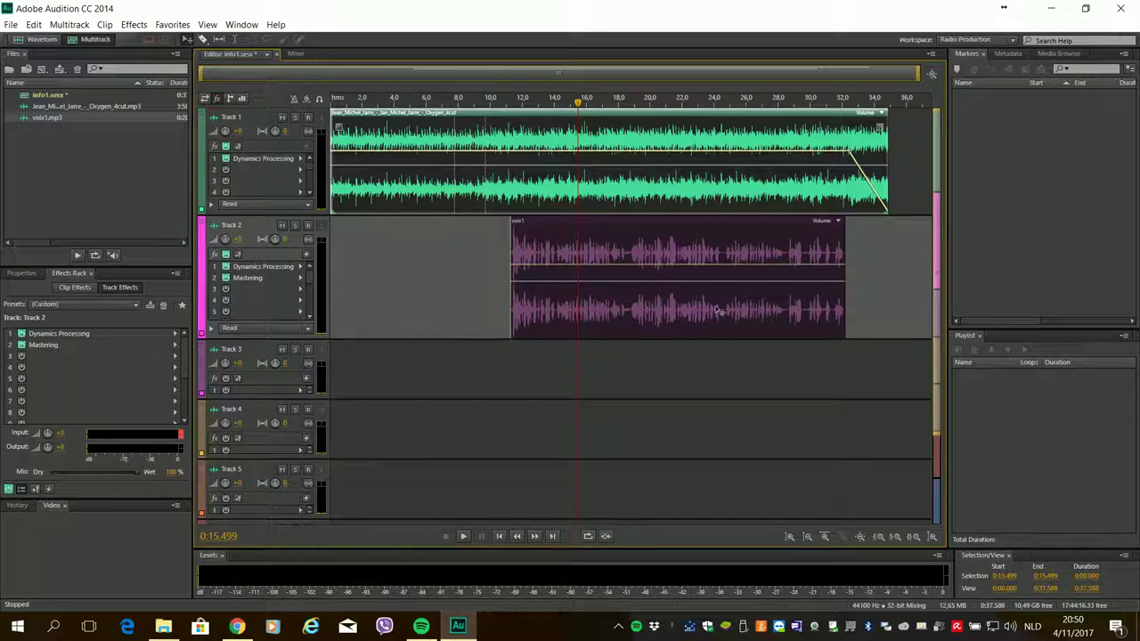
pyautogui.click(11, 24)
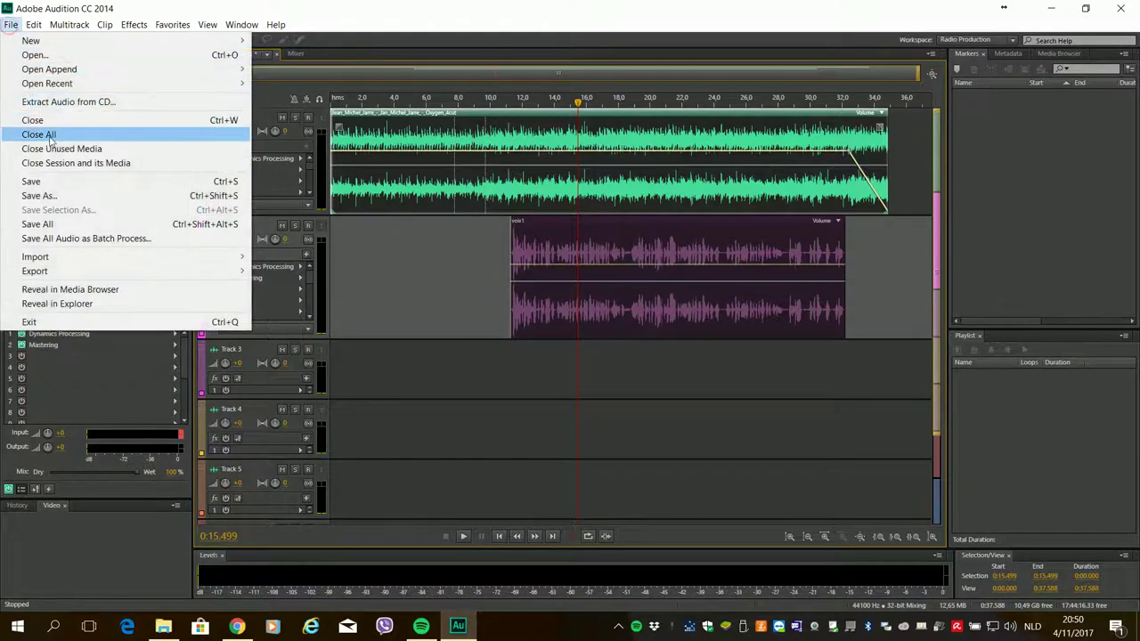
pyautogui.click(55, 181)
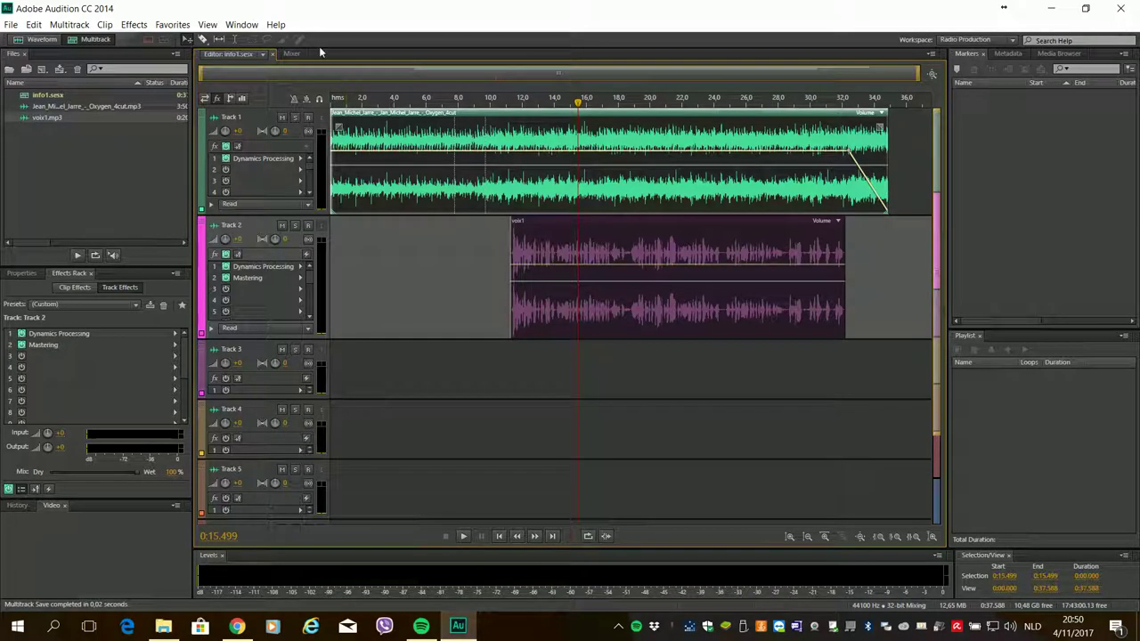
# Step: In the mixer, add a Multiband Compressor to slot 1 of the Master track with the m3 preset
pyautogui.click(293, 53)
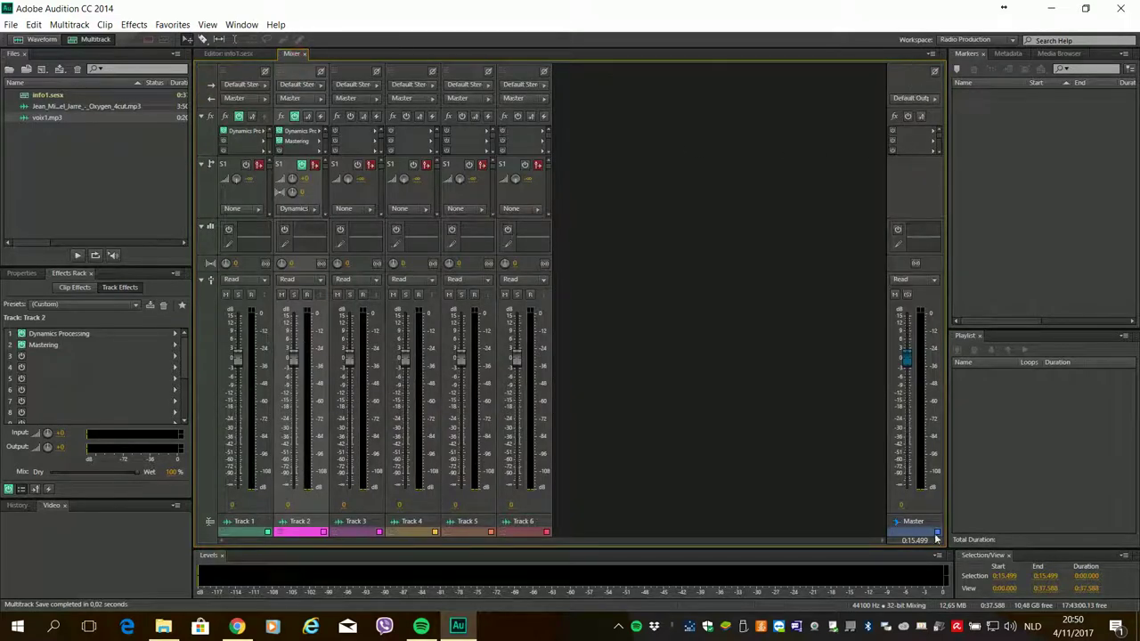
pyautogui.click(933, 134)
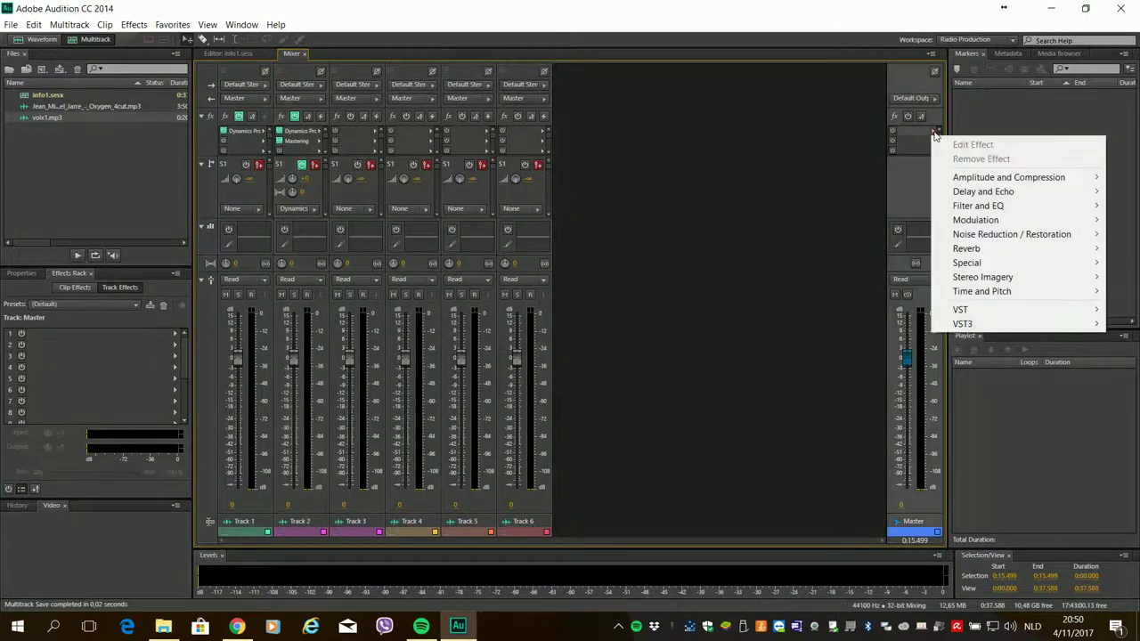
pyautogui.moveTo(974, 180)
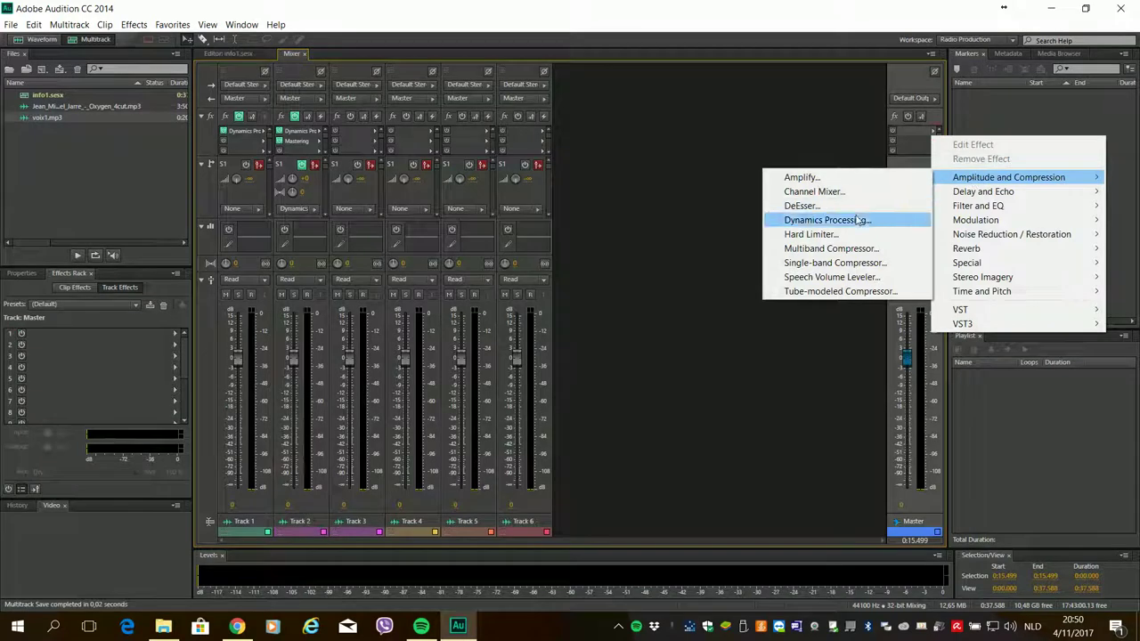
pyautogui.click(830, 248)
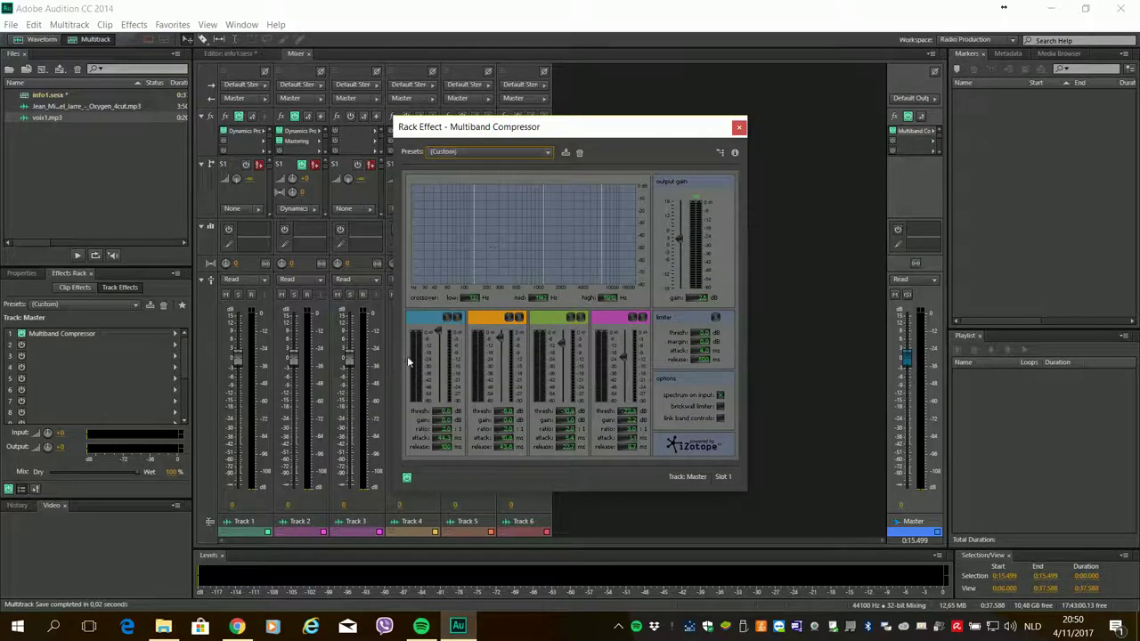
pyautogui.click(549, 152)
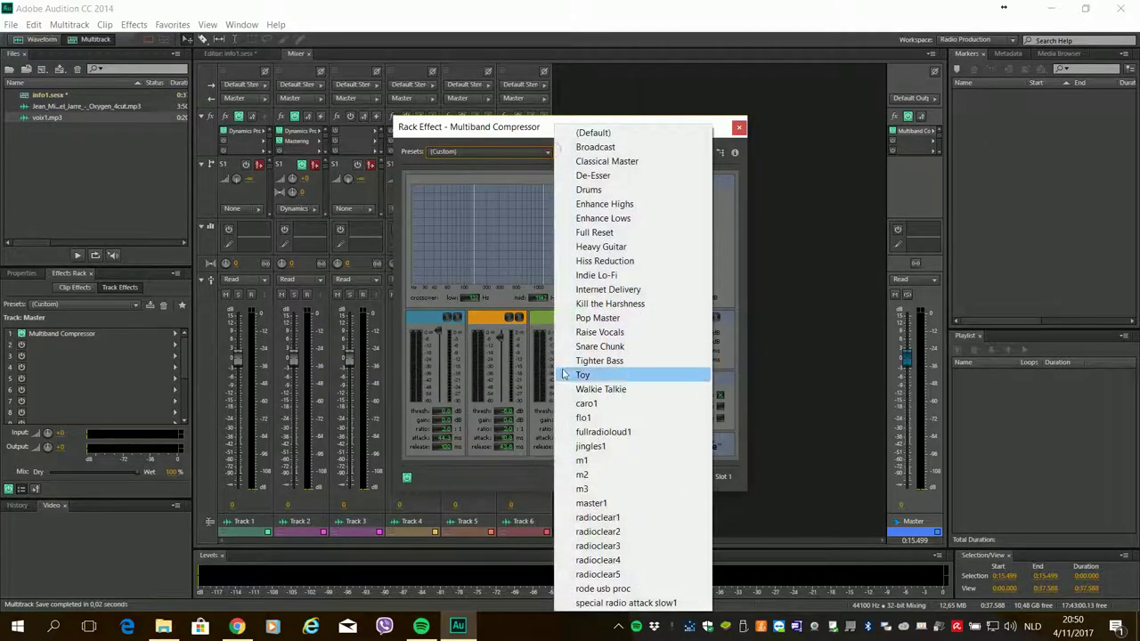
pyautogui.click(584, 489)
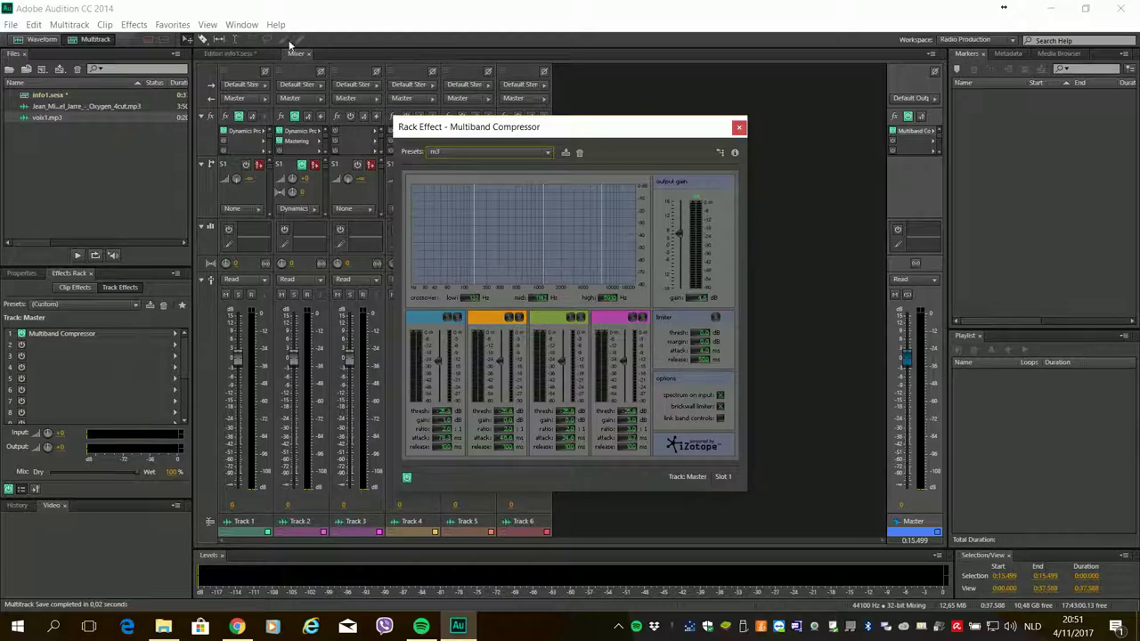
pyautogui.click(738, 127)
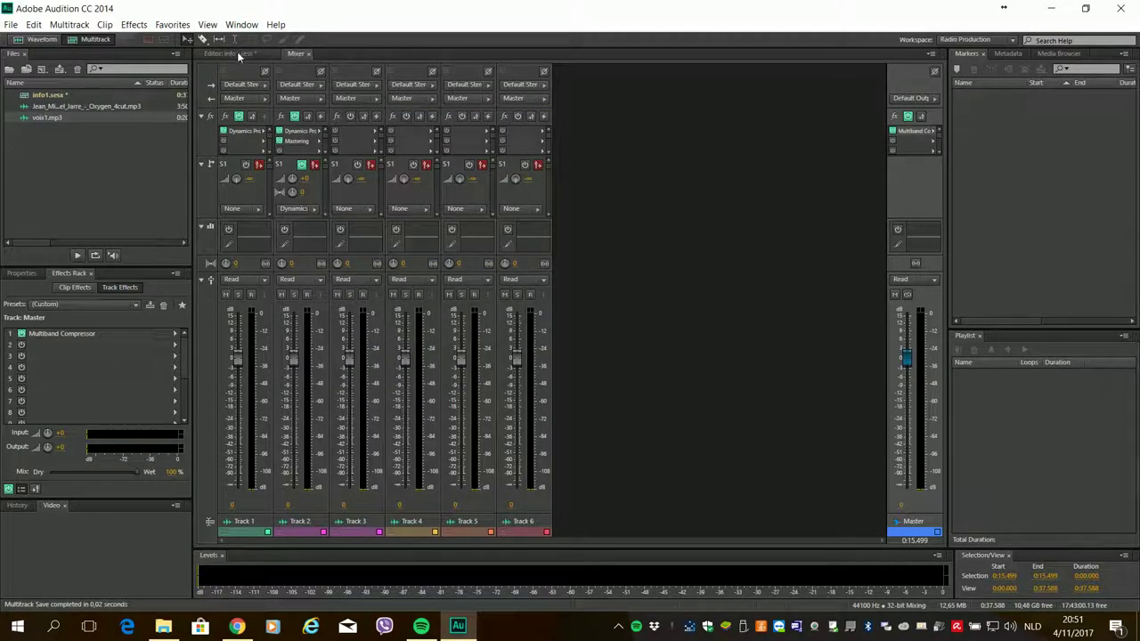
# Step: Return to the multitrack editor, bring Track 1 and Track 2 into view, and play the session from the start
pyautogui.click(239, 51)
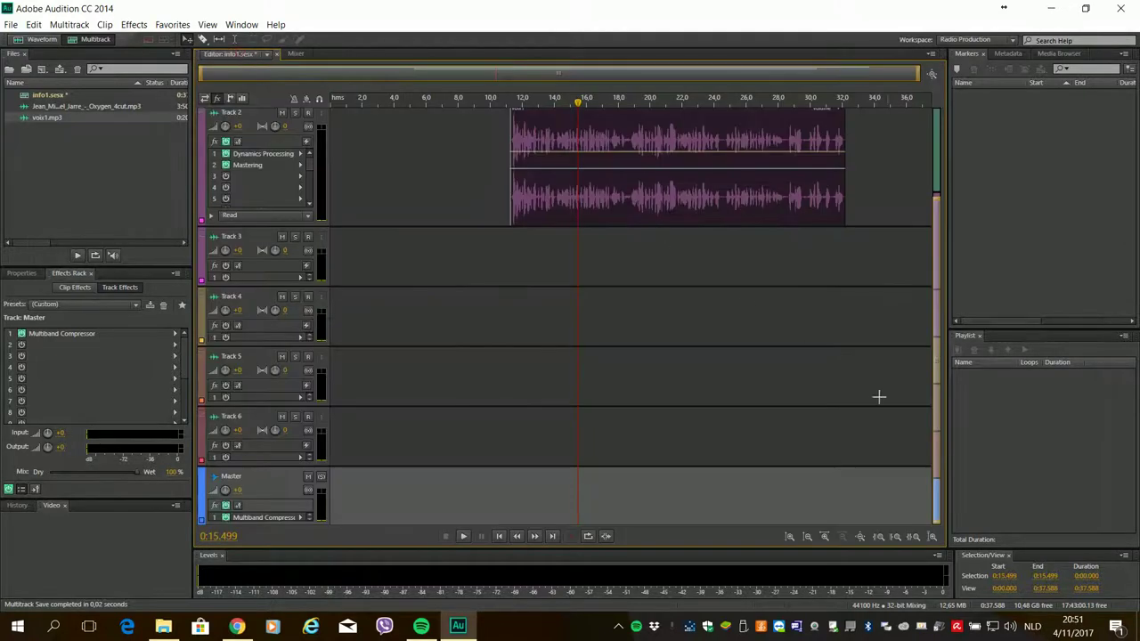
pyautogui.click(499, 538)
pyautogui.scroll(2, 718, 326)
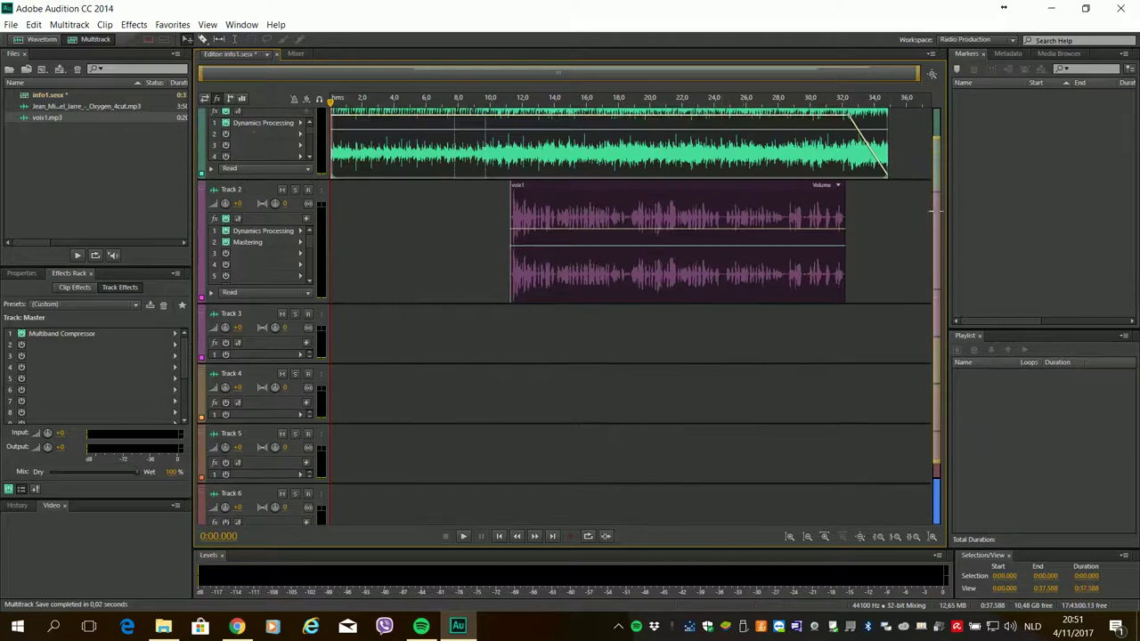
pyautogui.scroll(3, 933, 215)
pyautogui.scroll(-3, 933, 215)
pyautogui.scroll(3, 806, 267)
pyautogui.scroll(-3, 799, 282)
pyautogui.scroll(2, 804, 279)
pyautogui.scroll(1, 803, 279)
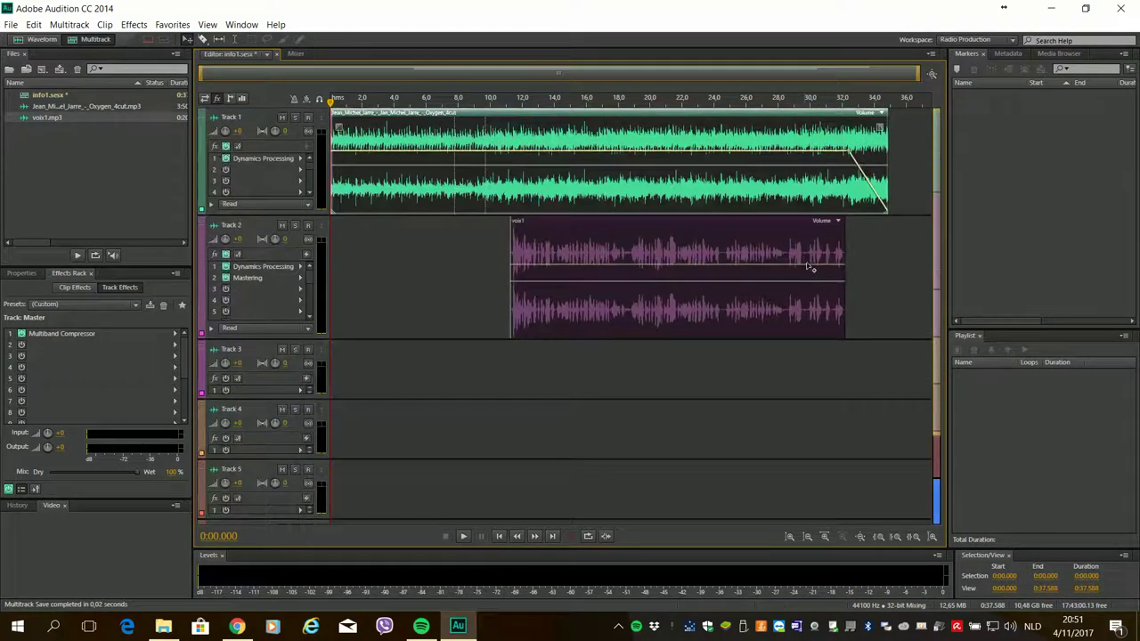
pyautogui.click(497, 537)
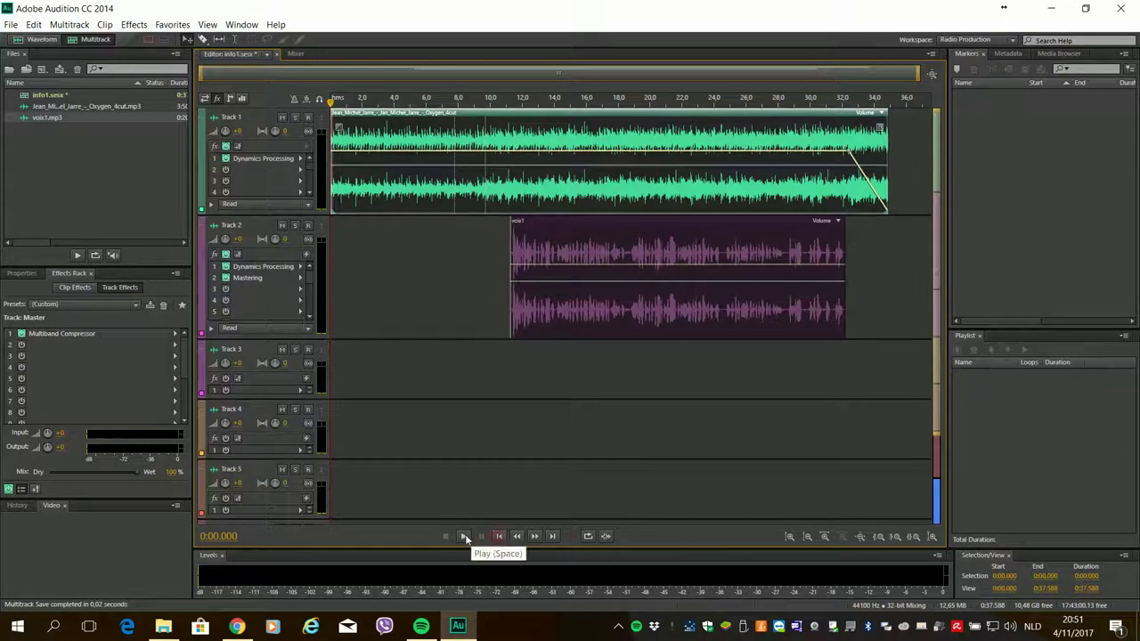
pyautogui.click(462, 536)
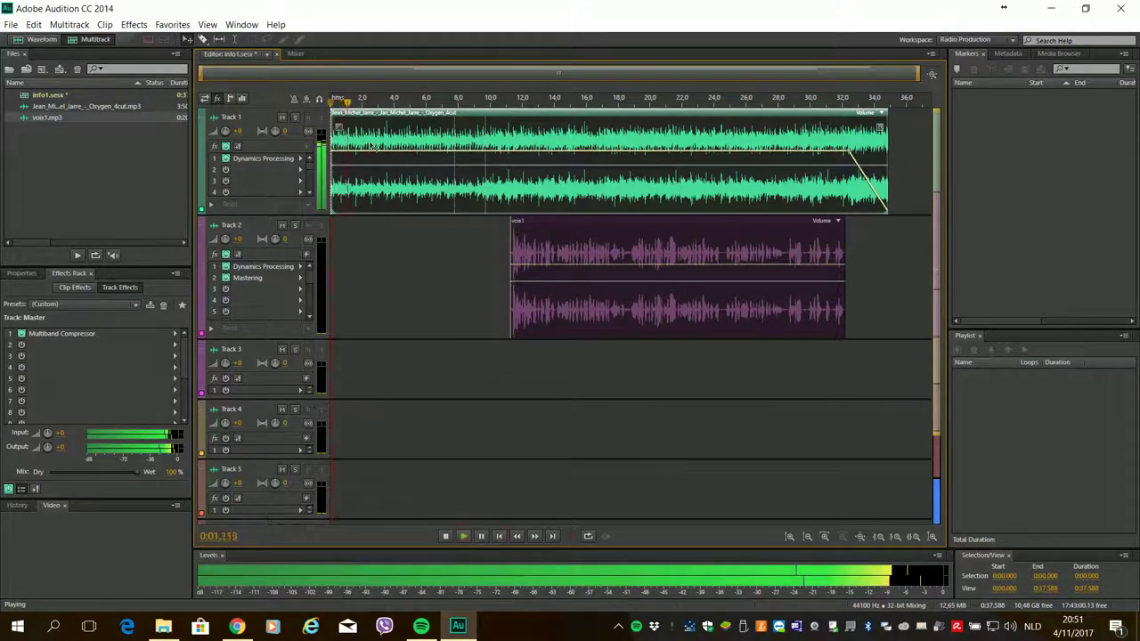
# Step: Open the Master track's Multiband Compressor from the mixer to watch its band levels during playback, and close it
pyautogui.click(296, 53)
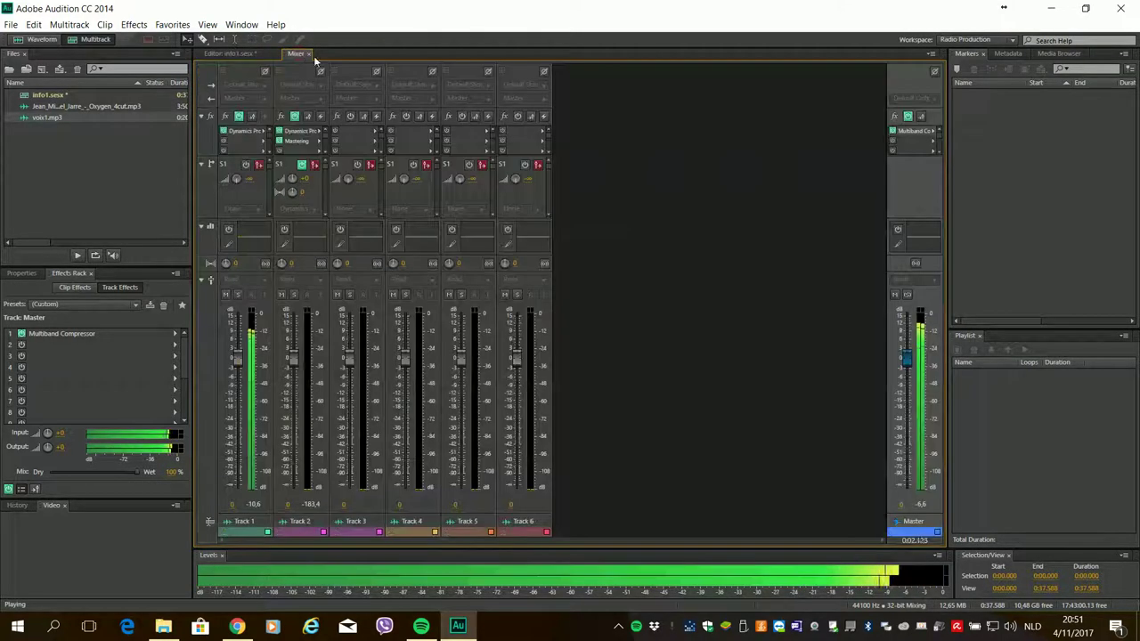
pyautogui.doubleClick(908, 131)
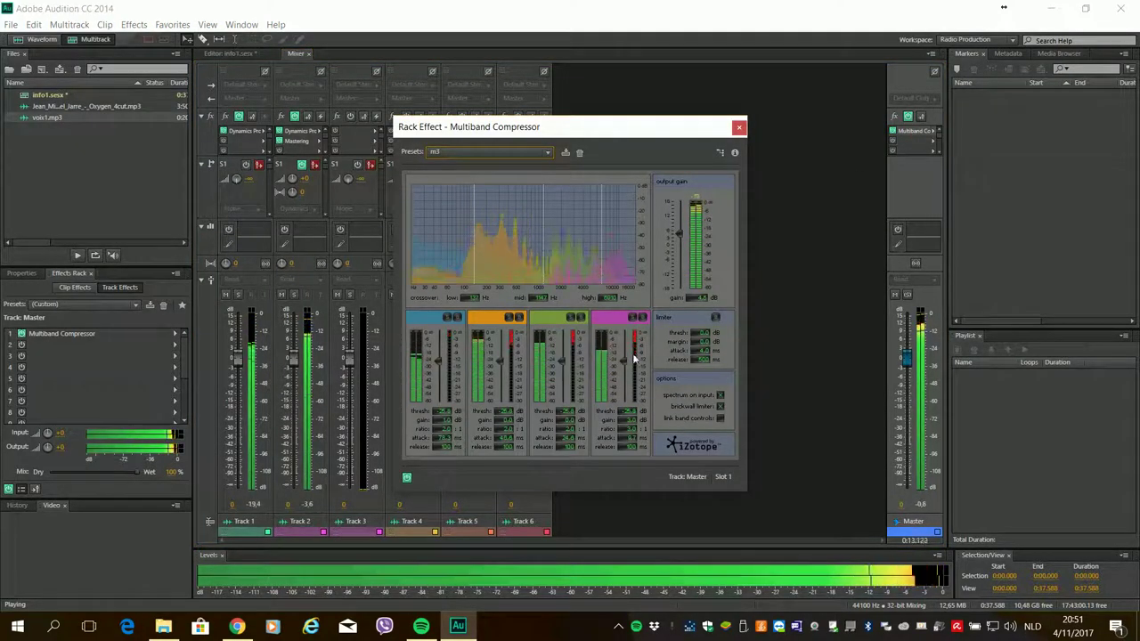
pyautogui.click(739, 129)
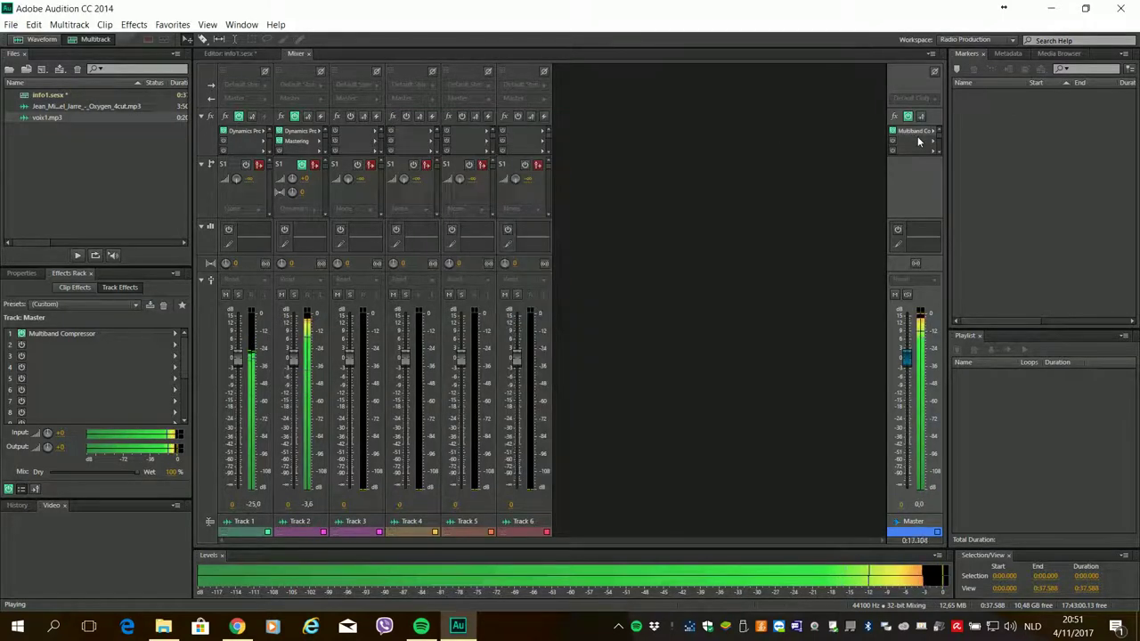
# Step: Go back to the multitrack editor, stop playback and return the playhead to the start
pyautogui.click(228, 52)
pyautogui.click(445, 535)
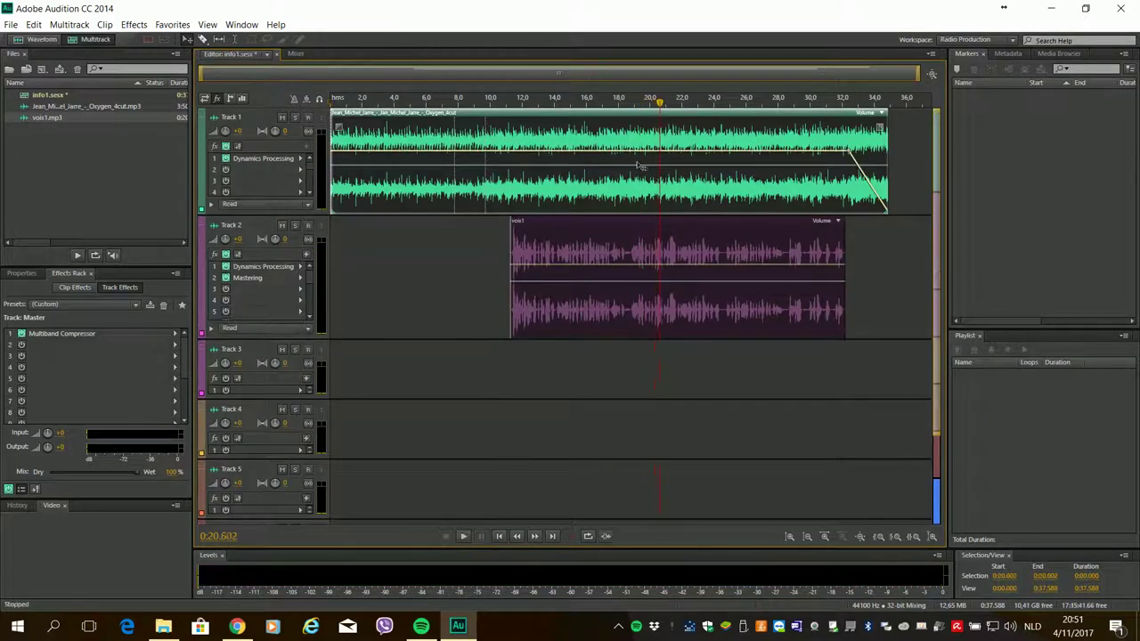
pyautogui.click(499, 535)
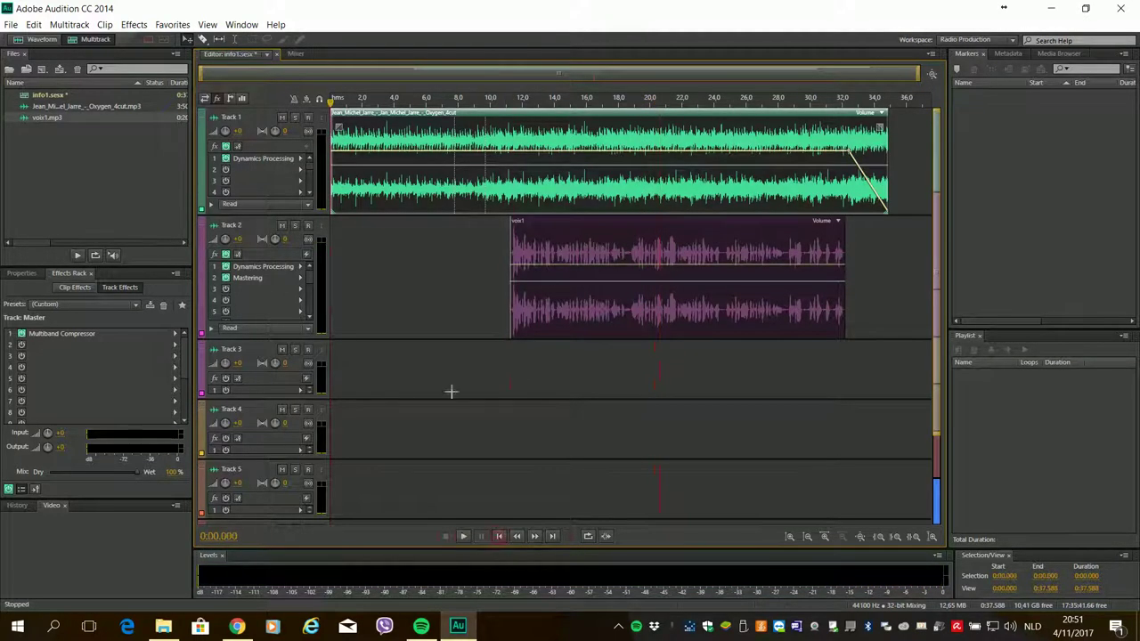
# Step: Save the session, and open the Master track's Multiband Compressor from the mixer with the session playing
pyautogui.click(15, 23)
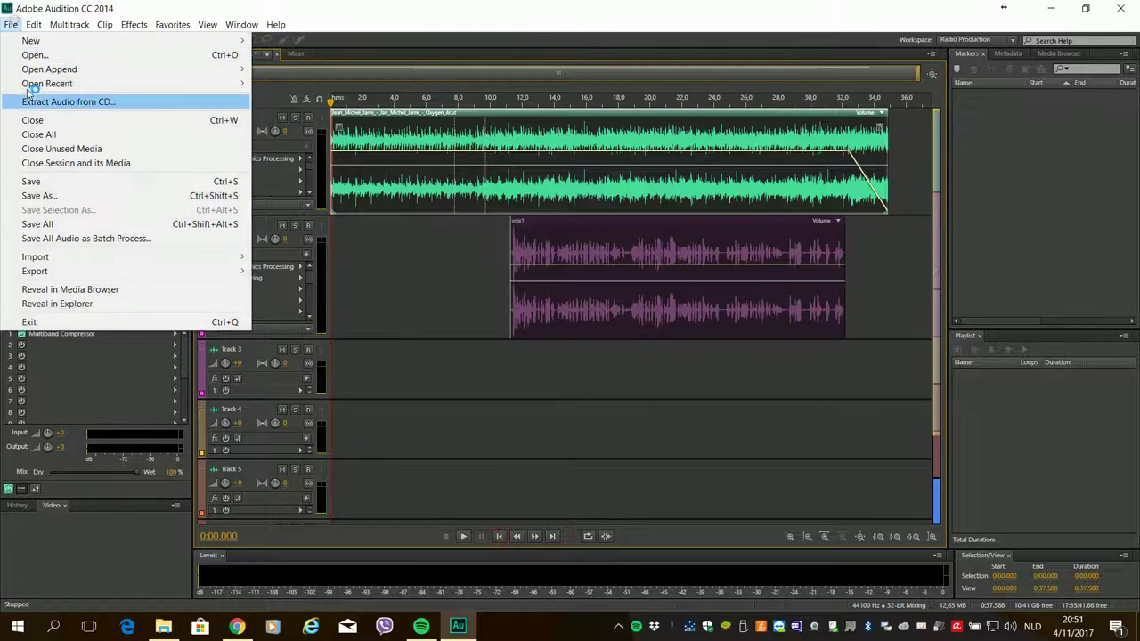
pyautogui.click(36, 181)
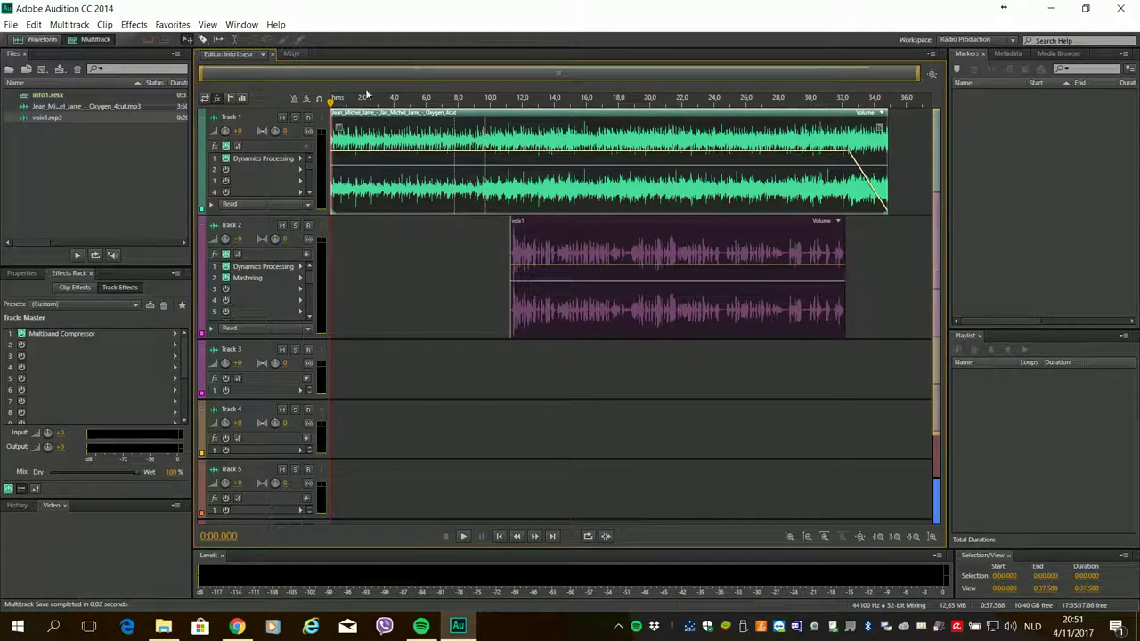
pyautogui.click(292, 54)
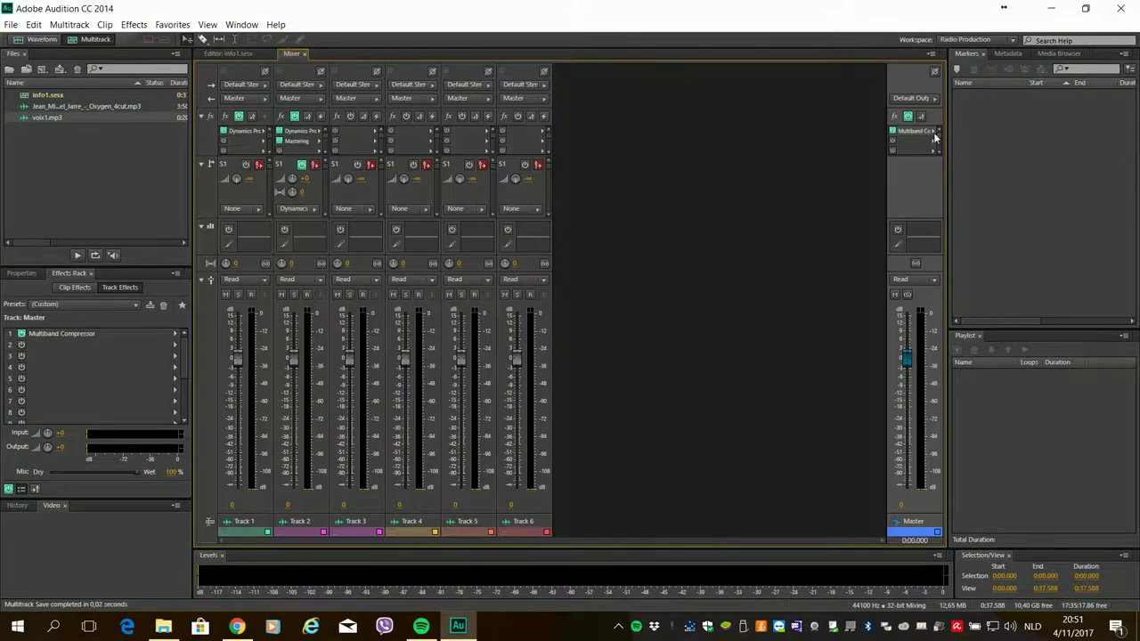
pyautogui.doubleClick(914, 136)
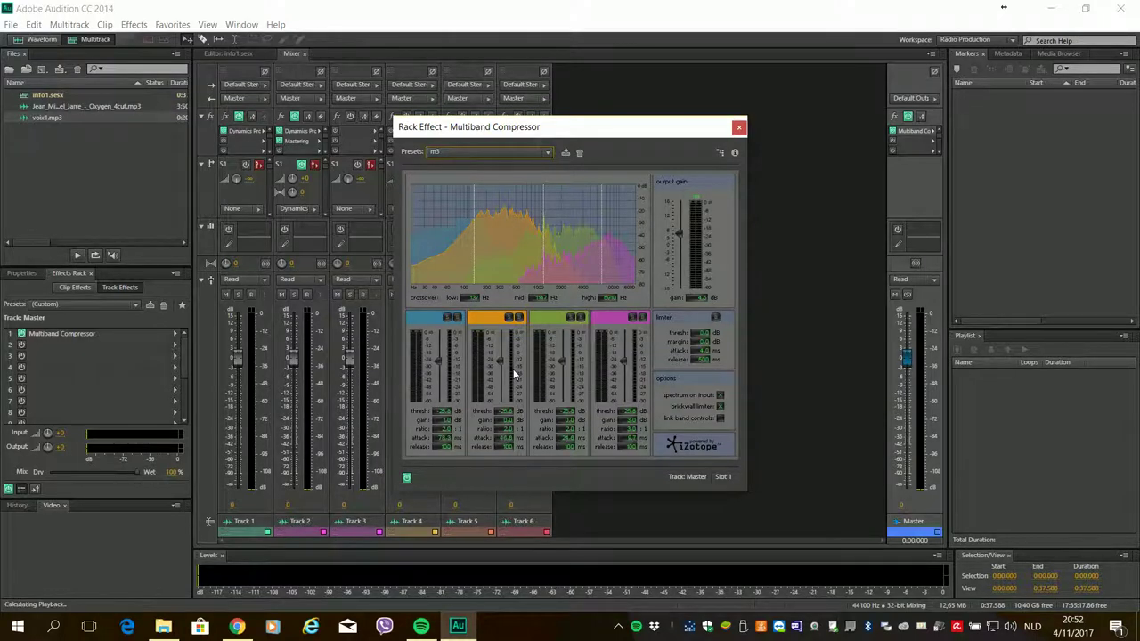
pyautogui.press('space')
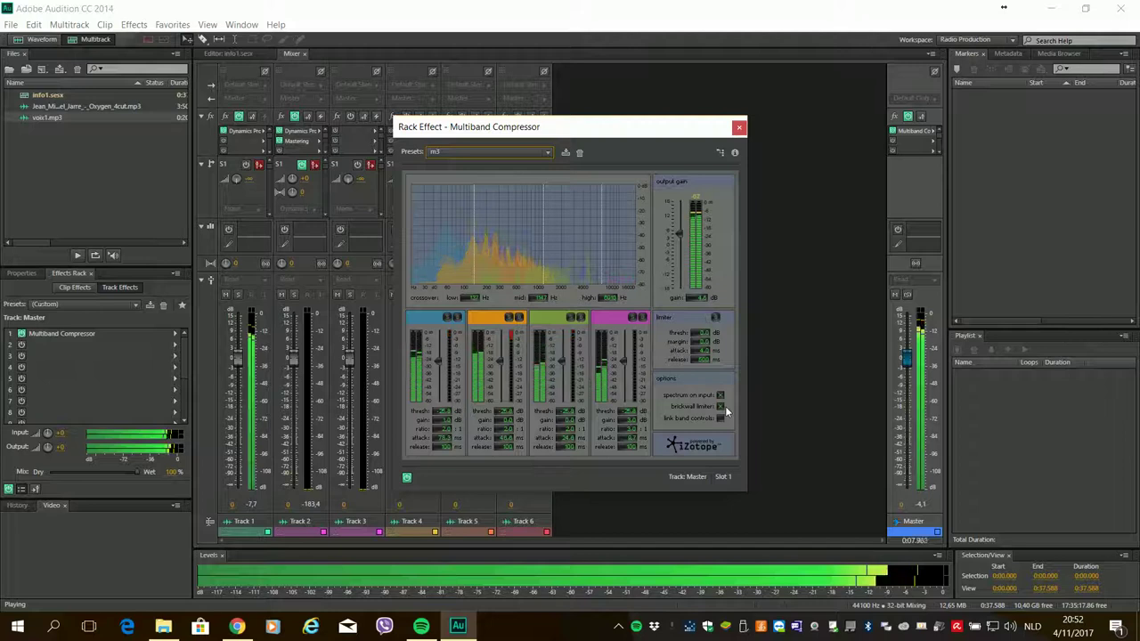
# Step: Raise the Multiband Compressor's output gain slightly during playback, and switch its brickwall limiter off and back on
pyautogui.click(679, 235)
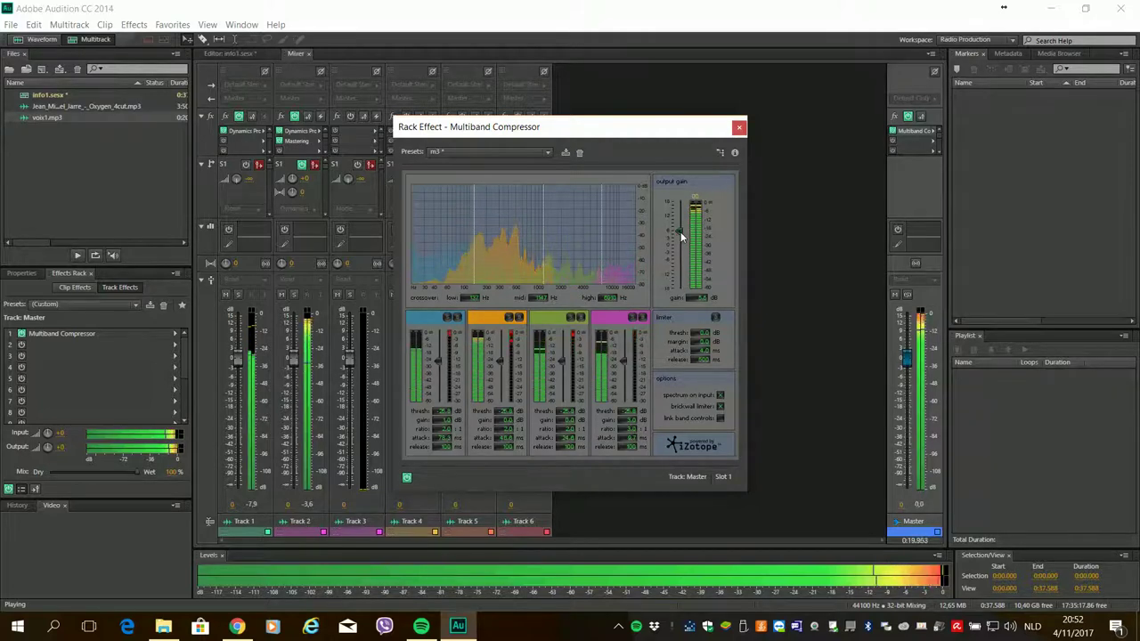
pyautogui.click(719, 407)
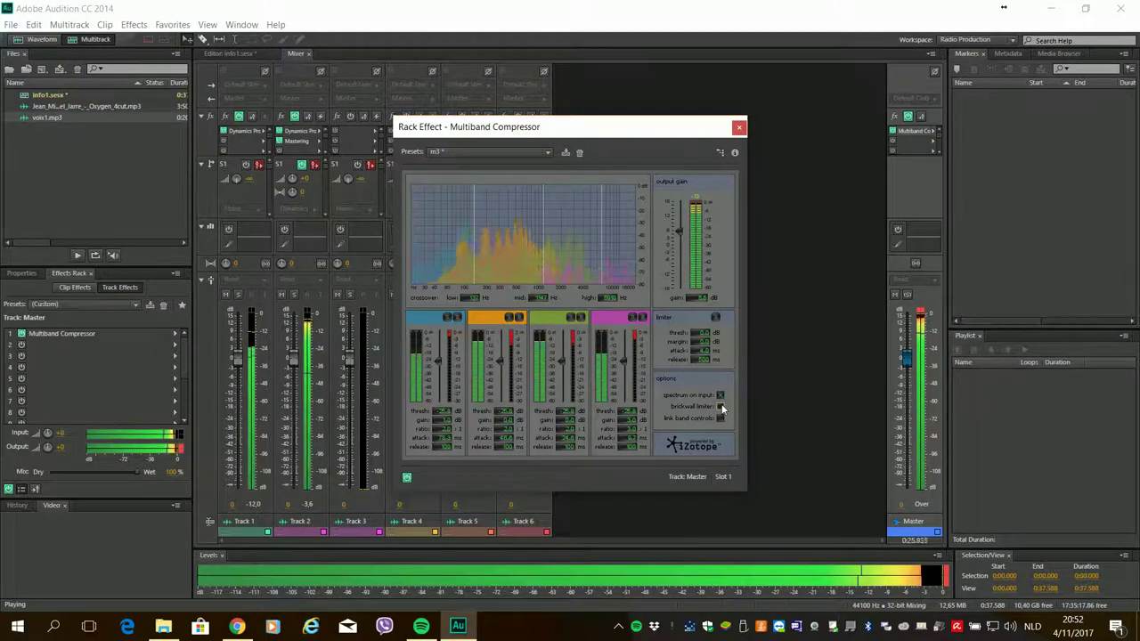
pyautogui.click(720, 406)
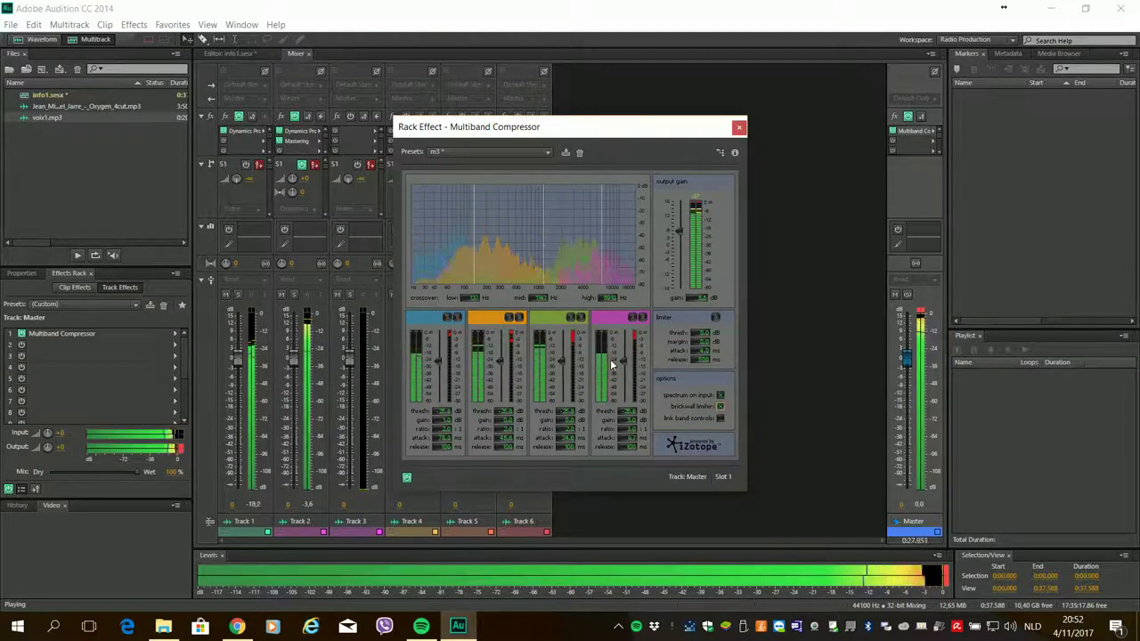
# Step: Stop playback, play a little more of the session to check the compressor's output level, and close the Multiband Compressor
pyautogui.press('space')
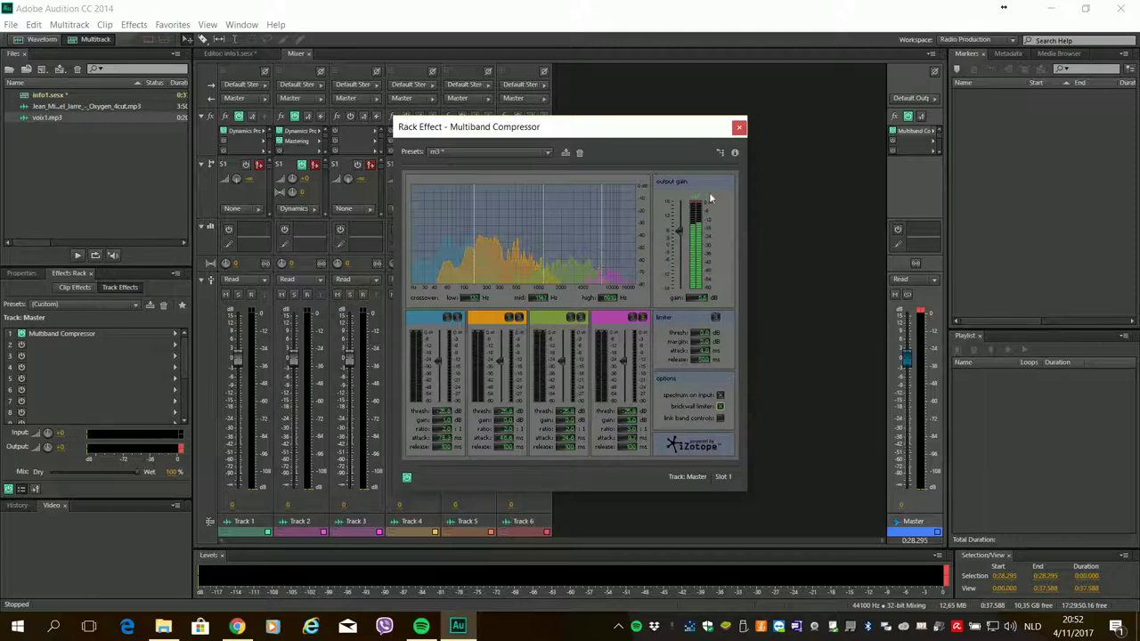
pyautogui.press('space')
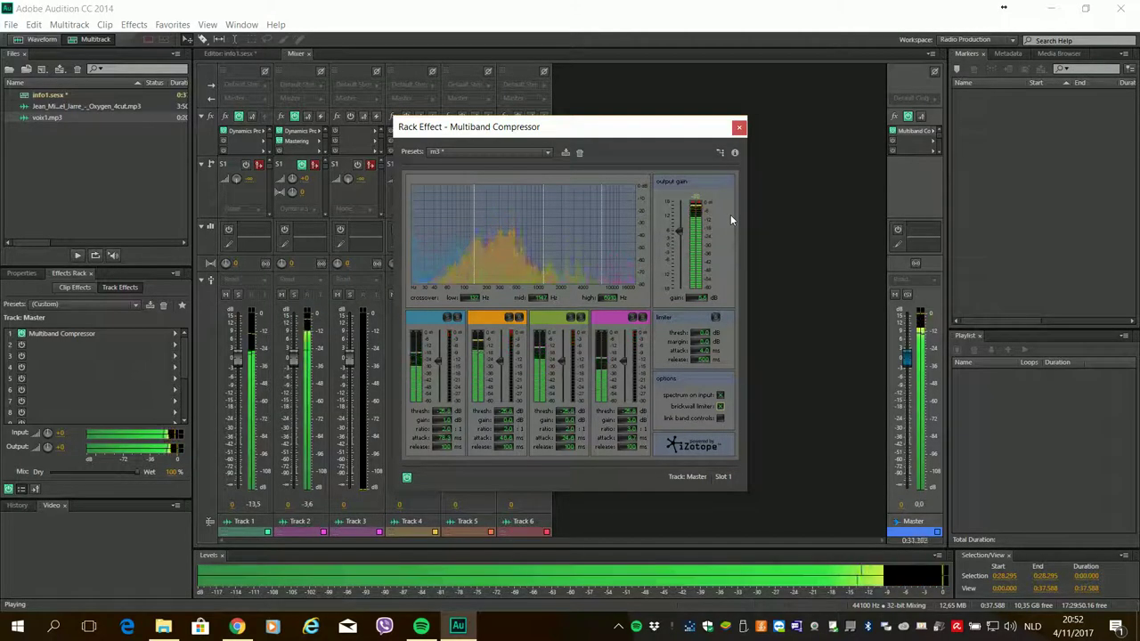
pyautogui.press('space')
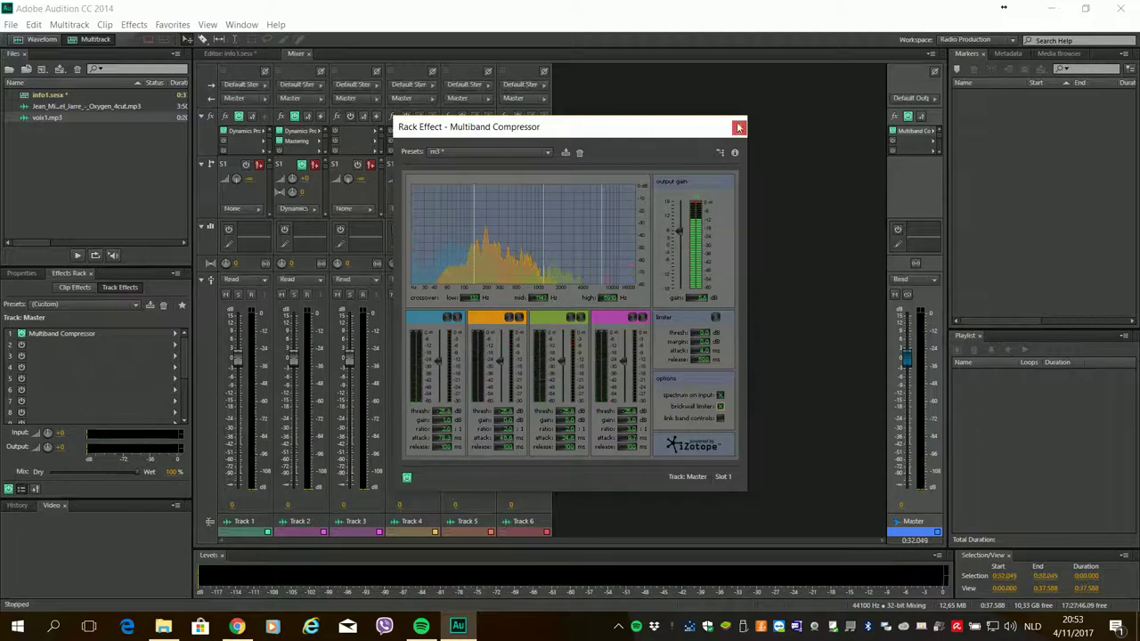
pyautogui.click(738, 127)
# Step: Go back to the multitrack editor, return the playhead to the start and save the session
pyautogui.click(256, 53)
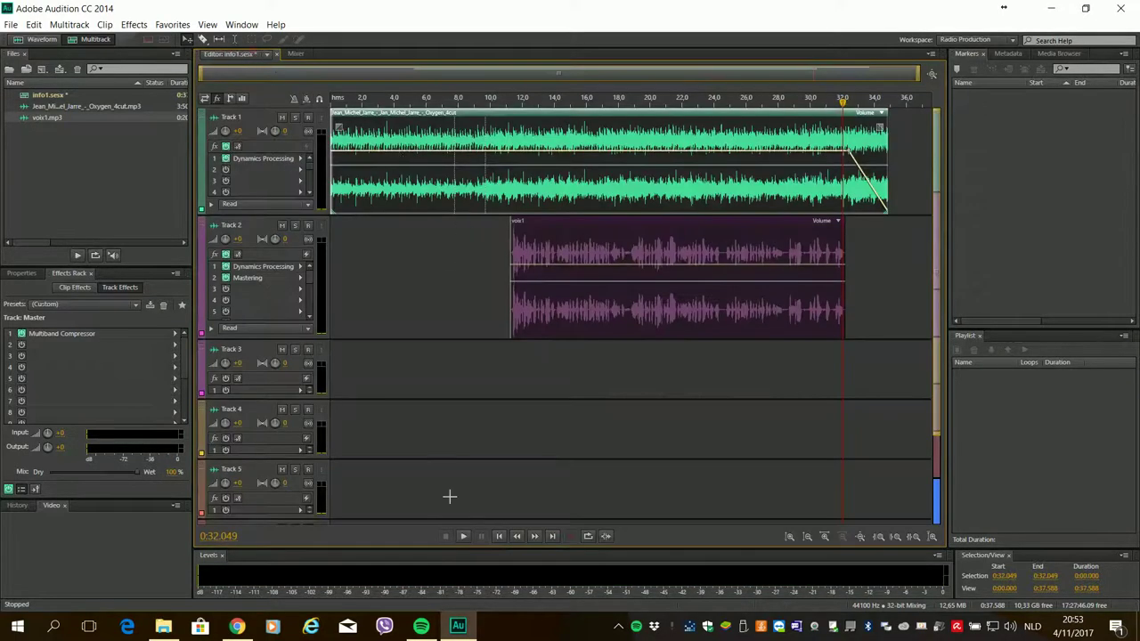
pyautogui.click(499, 536)
pyautogui.click(499, 536)
pyautogui.click(11, 24)
pyautogui.click(31, 181)
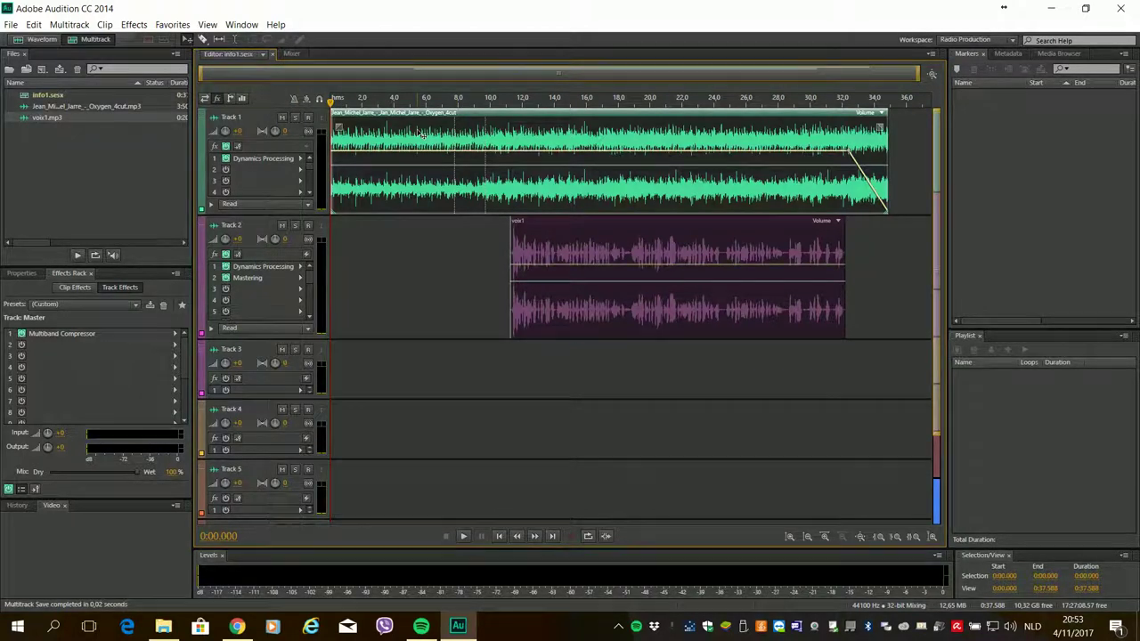
# Step: Start a multitrack mixdown export of the entire session with the file name "test info locale"
pyautogui.click(11, 24)
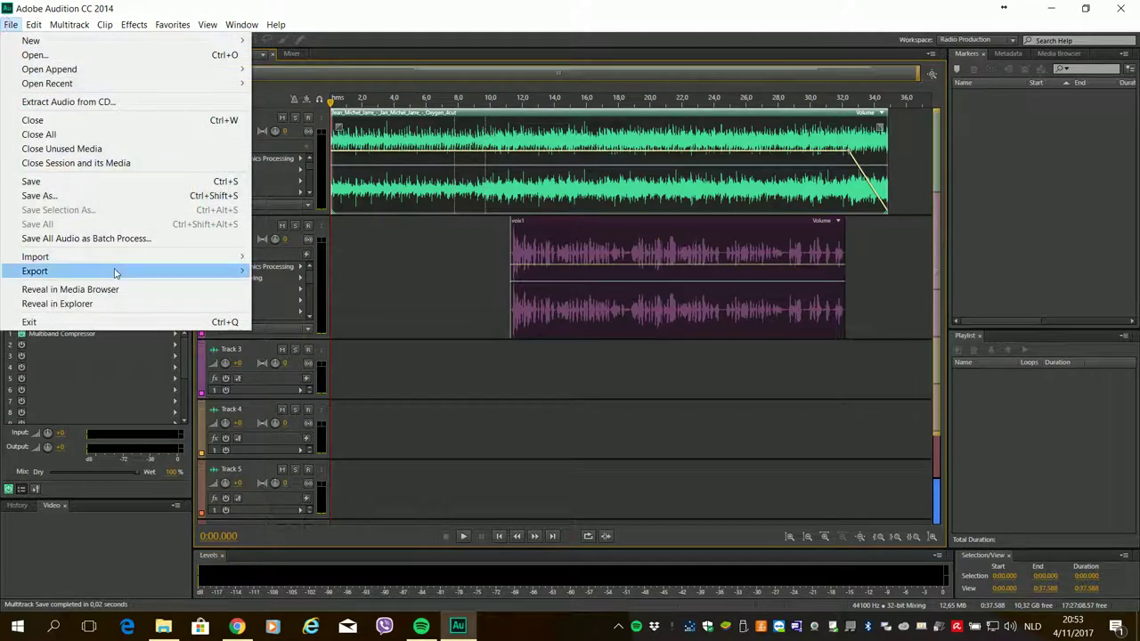
pyautogui.moveTo(114, 272)
pyautogui.moveTo(348, 327)
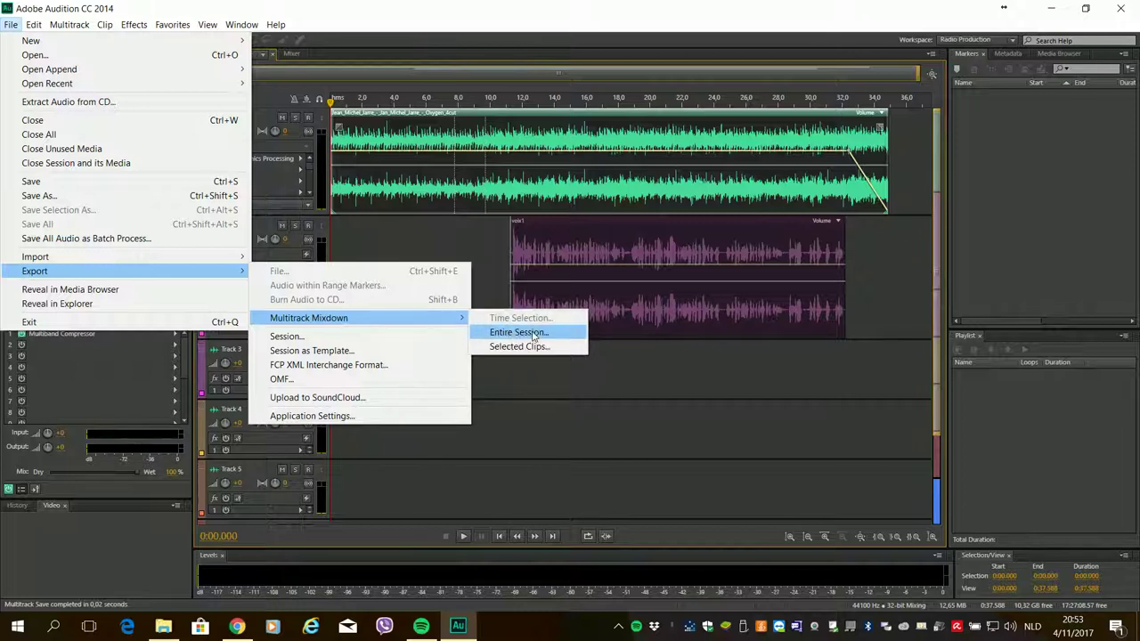
pyautogui.click(534, 334)
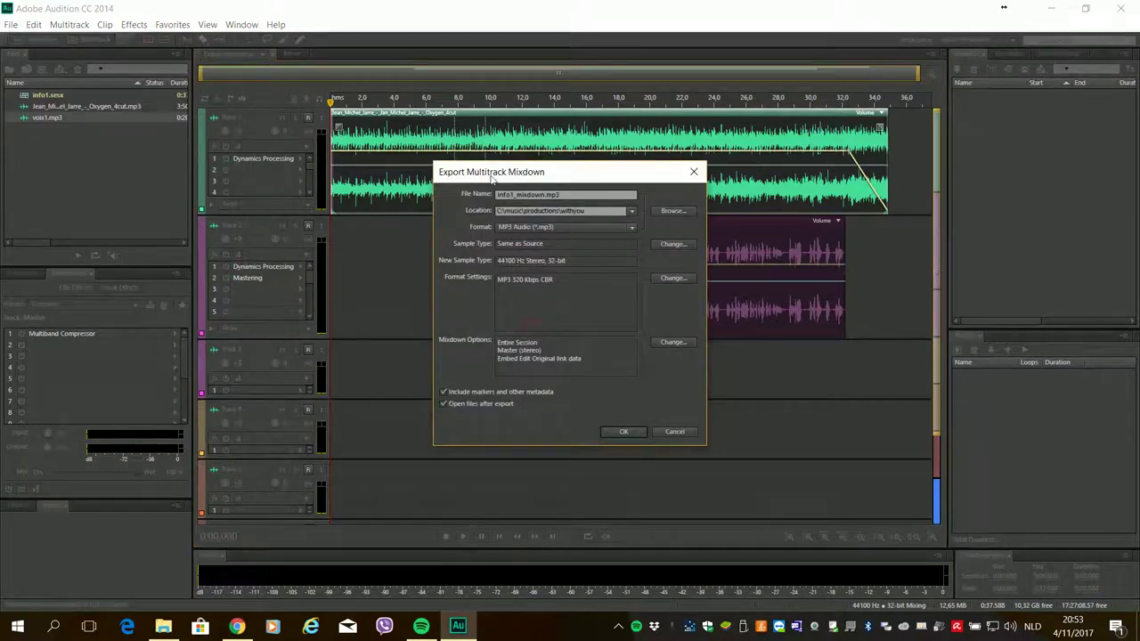
pyautogui.moveTo(578, 193); pyautogui.dragTo(421, 194)
pyautogui.write('test info locale')
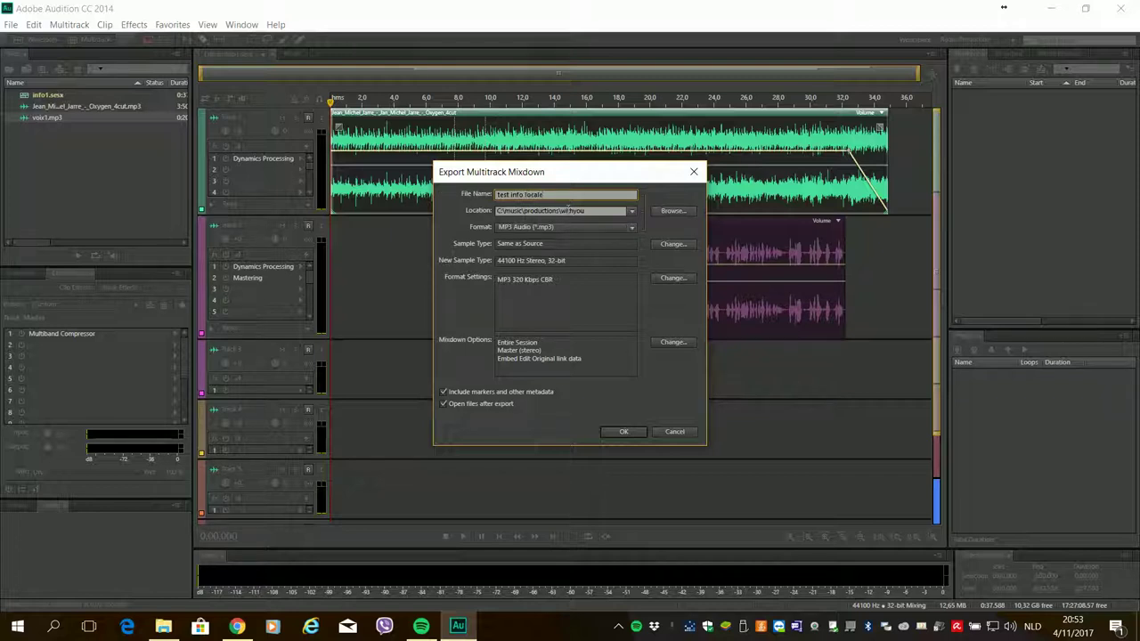
# Step: Set the export location to C:\music\radiostars and keep MP3 Audio as the format
pyautogui.click(634, 214)
pyautogui.click(584, 256)
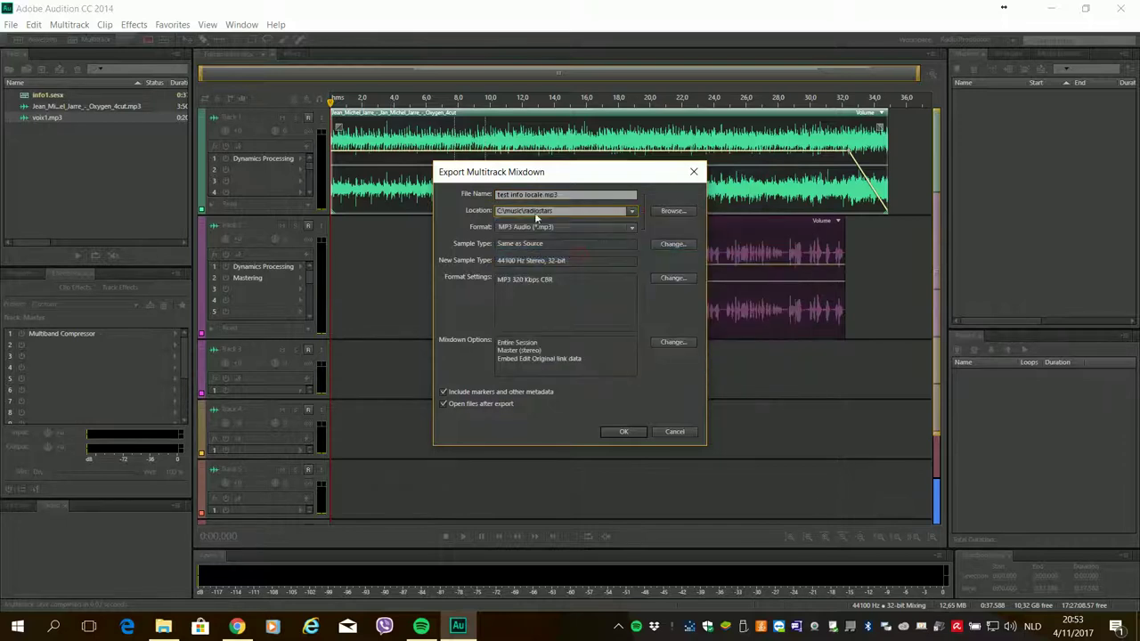
pyautogui.click(670, 213)
pyautogui.click(629, 376)
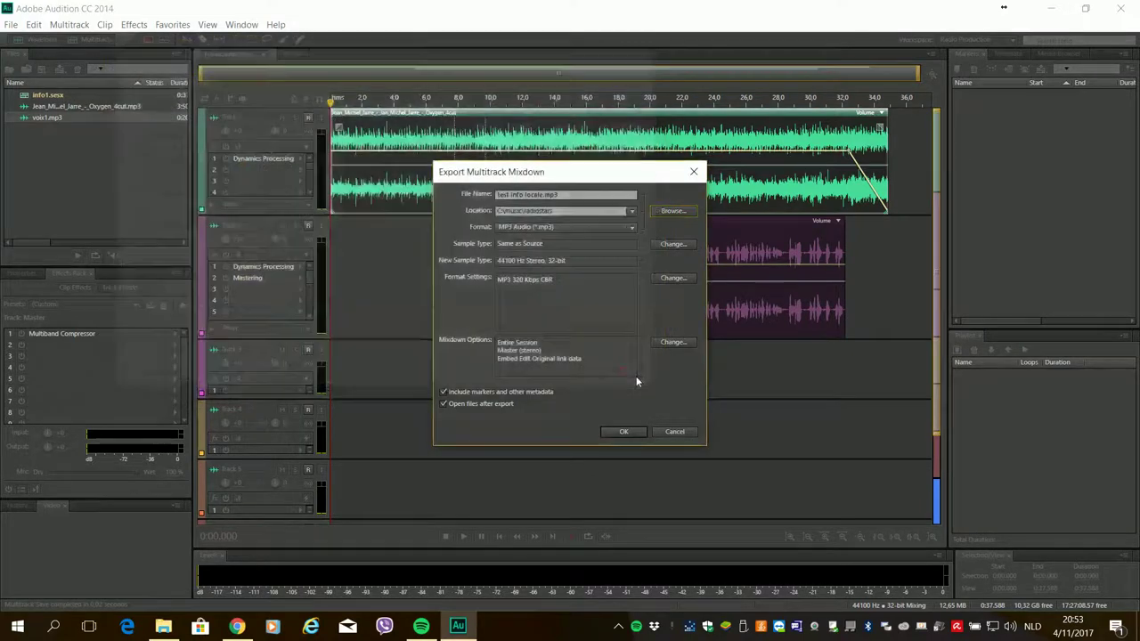
pyautogui.click(519, 226)
pyautogui.click(534, 227)
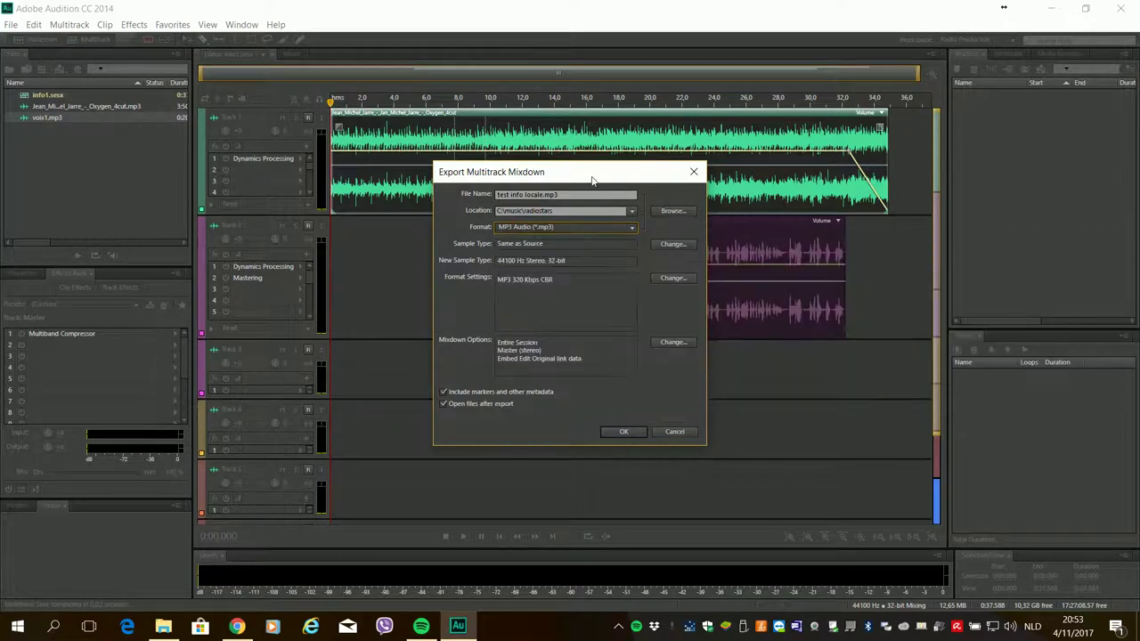
# Step: Review the export's sample type conversion options and the available constant MP3 bitrates, leaving the settings as they are
pyautogui.click(673, 244)
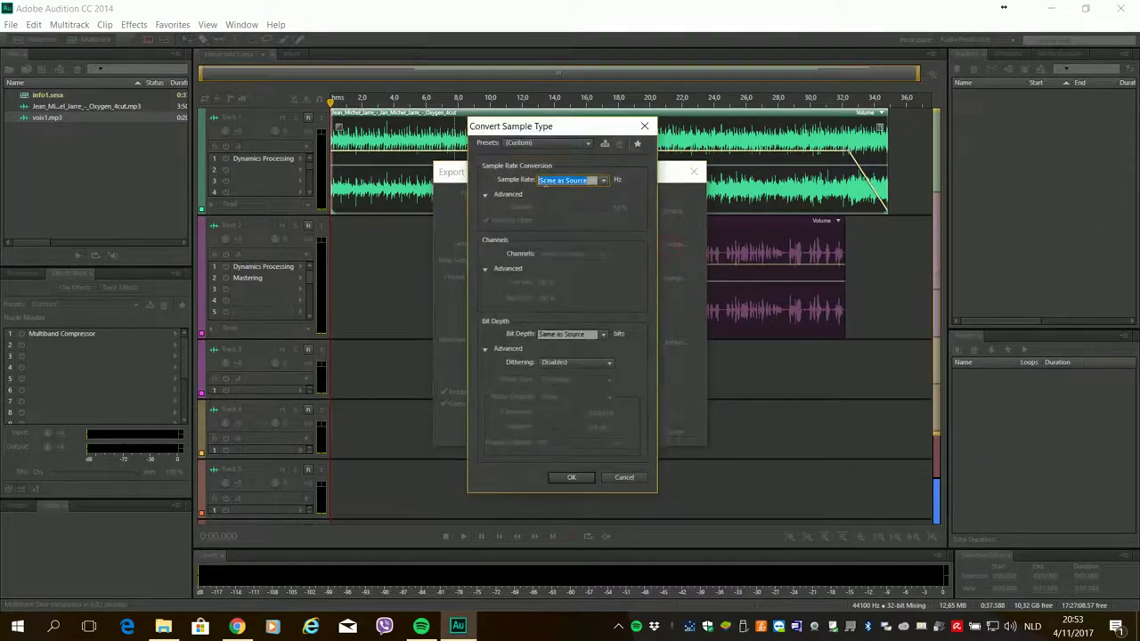
pyautogui.click(645, 125)
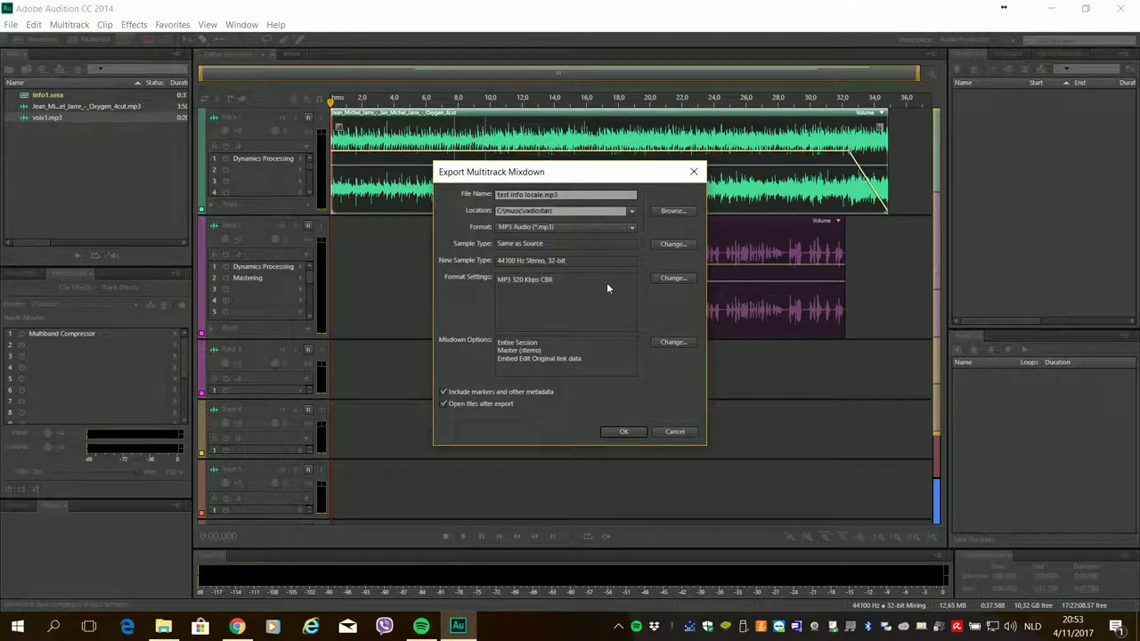
pyautogui.click(673, 278)
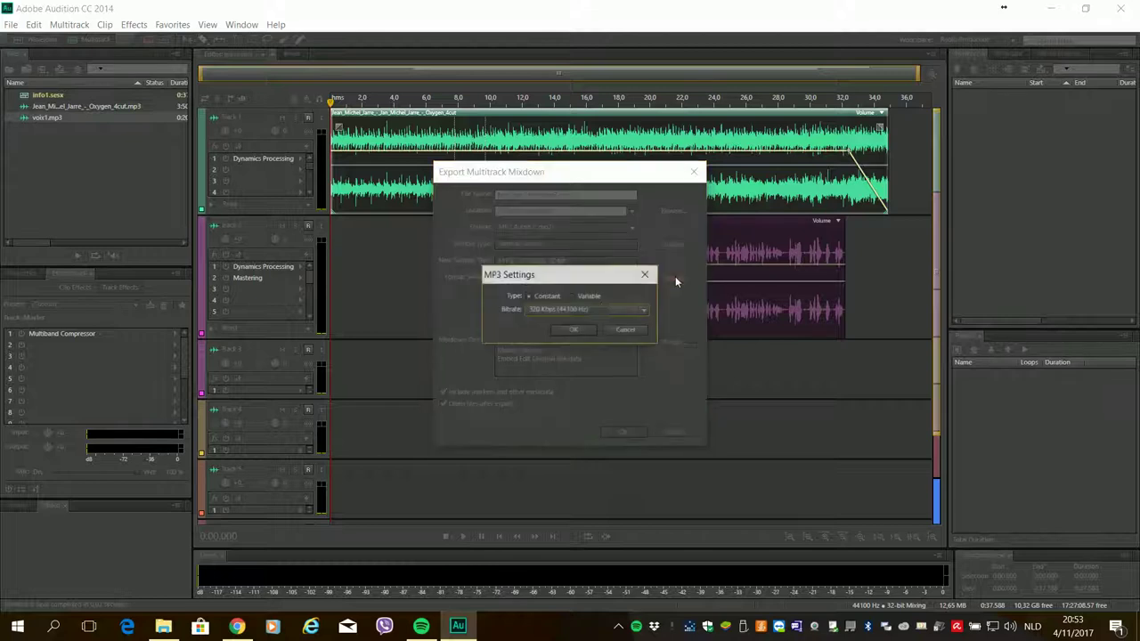
pyautogui.click(623, 314)
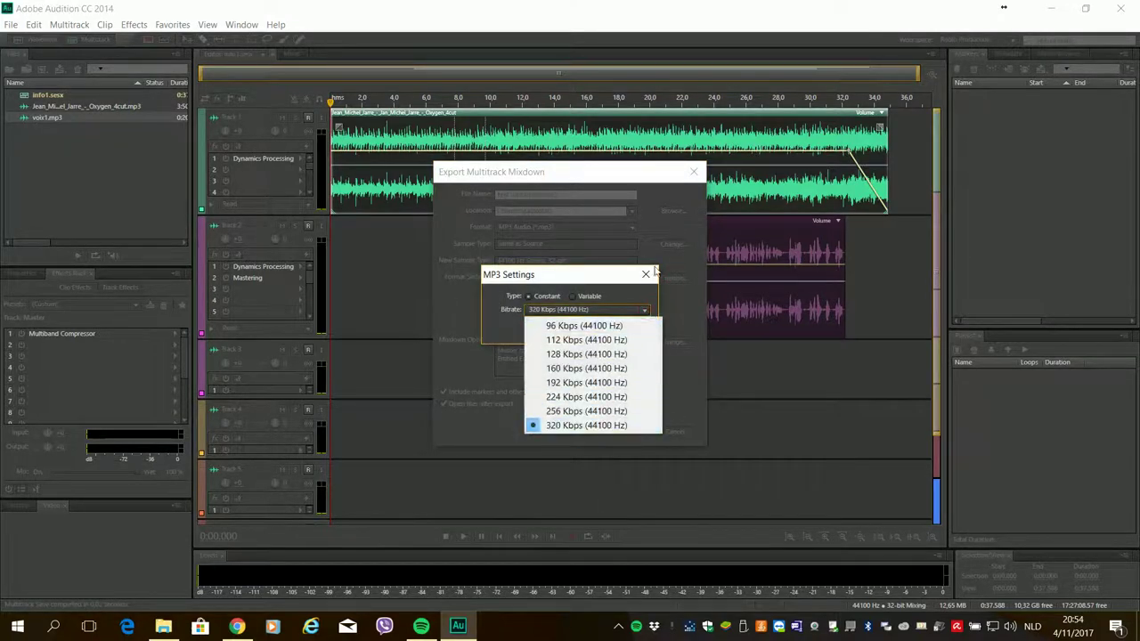
pyautogui.click(649, 276)
pyautogui.click(573, 329)
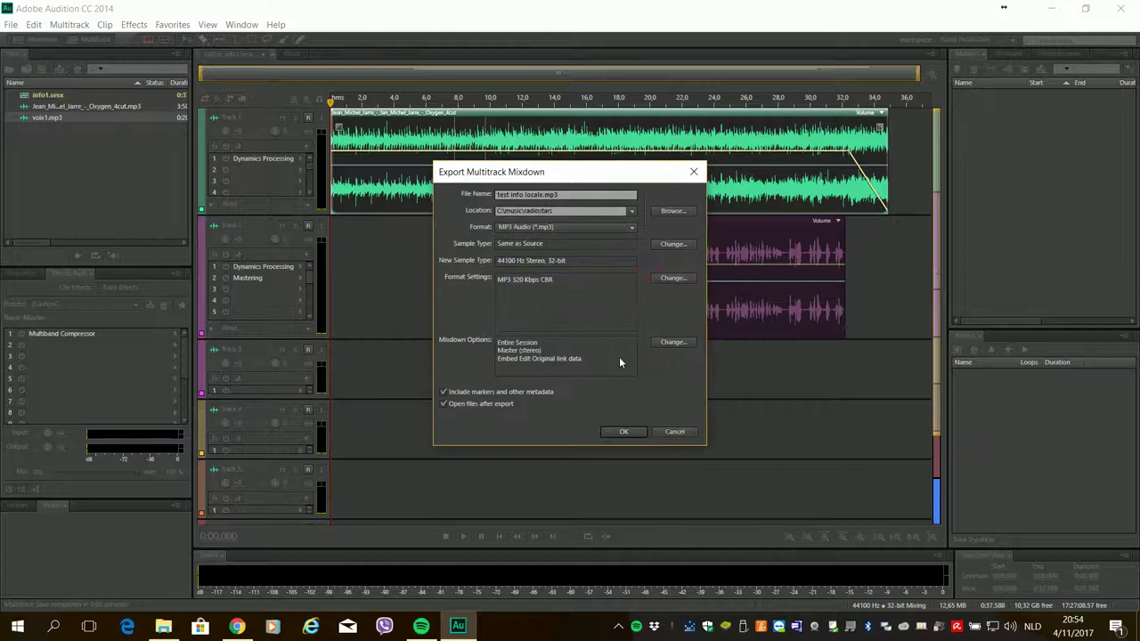
# Step: Look over the mixdown source options without altering them, and export the stereo master mixdown
pyautogui.click(673, 342)
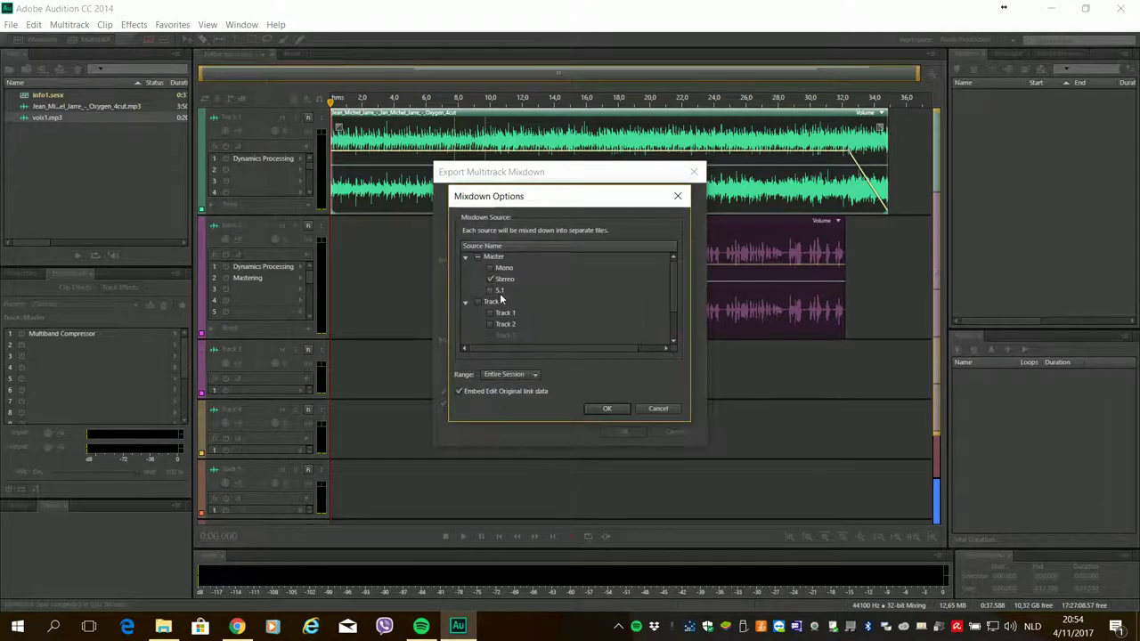
pyautogui.scroll(-2, 673, 291)
pyautogui.scroll(2, 677, 341)
pyautogui.click(677, 409)
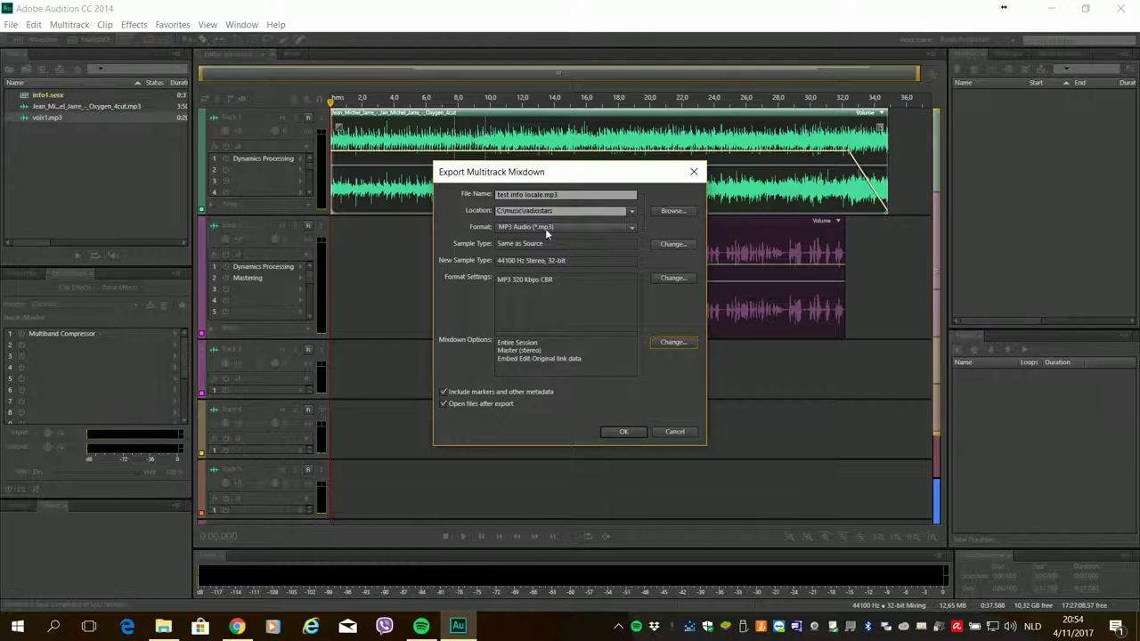
pyautogui.click(626, 431)
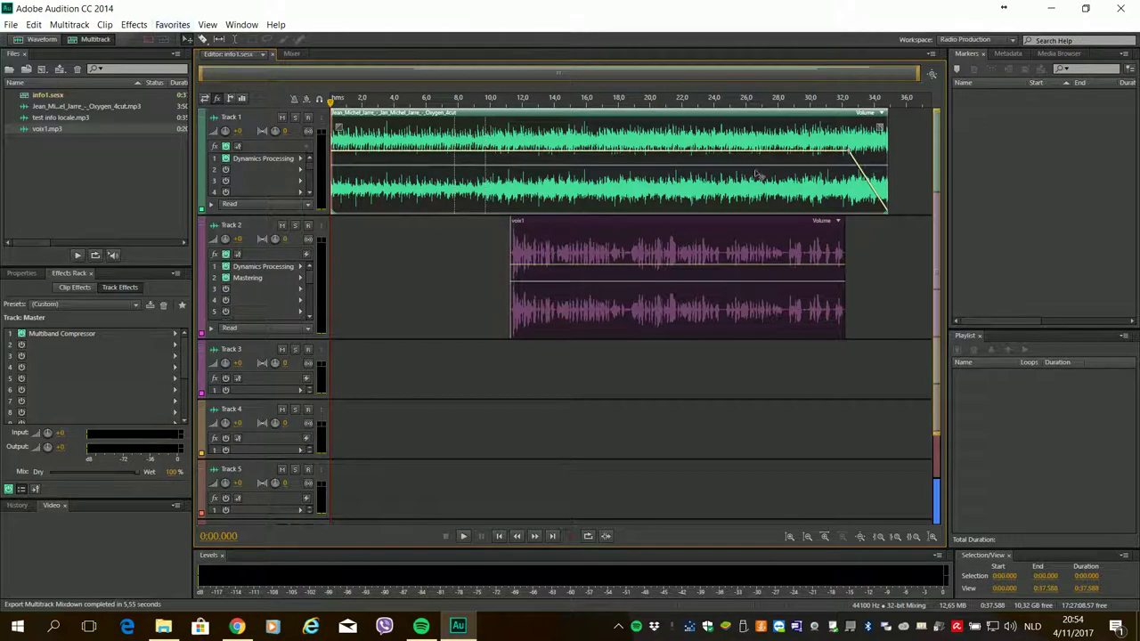
# Step: Minimize Audition and bring the File Explorer window with the radiostars folder fully into view
pyautogui.click(1050, 9)
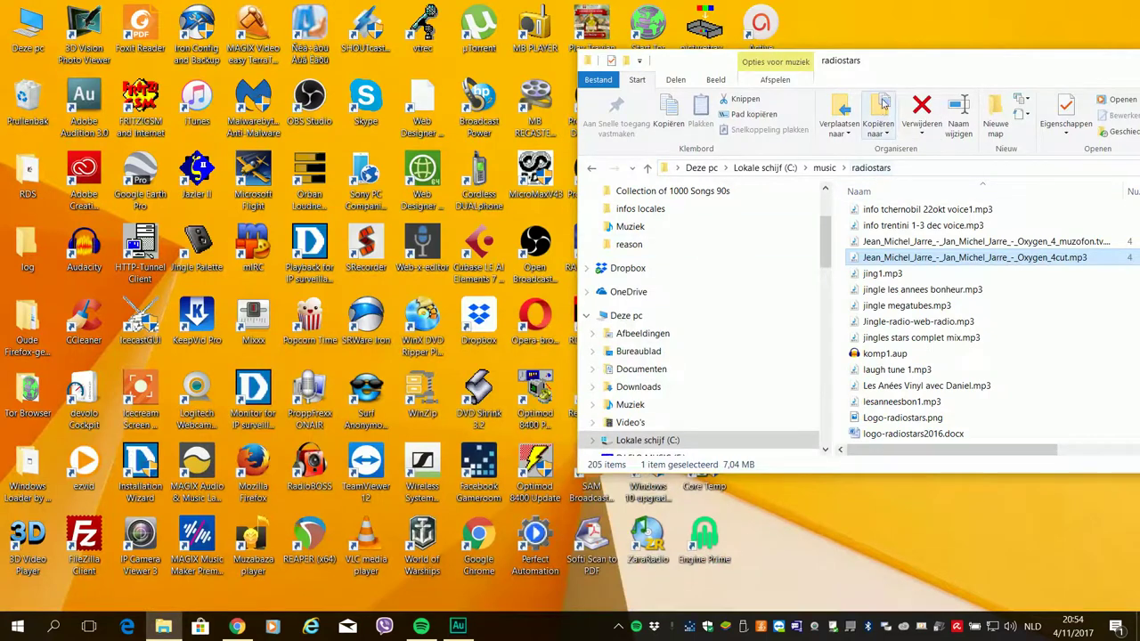
pyautogui.moveTo(901, 72); pyautogui.dragTo(509, 100)
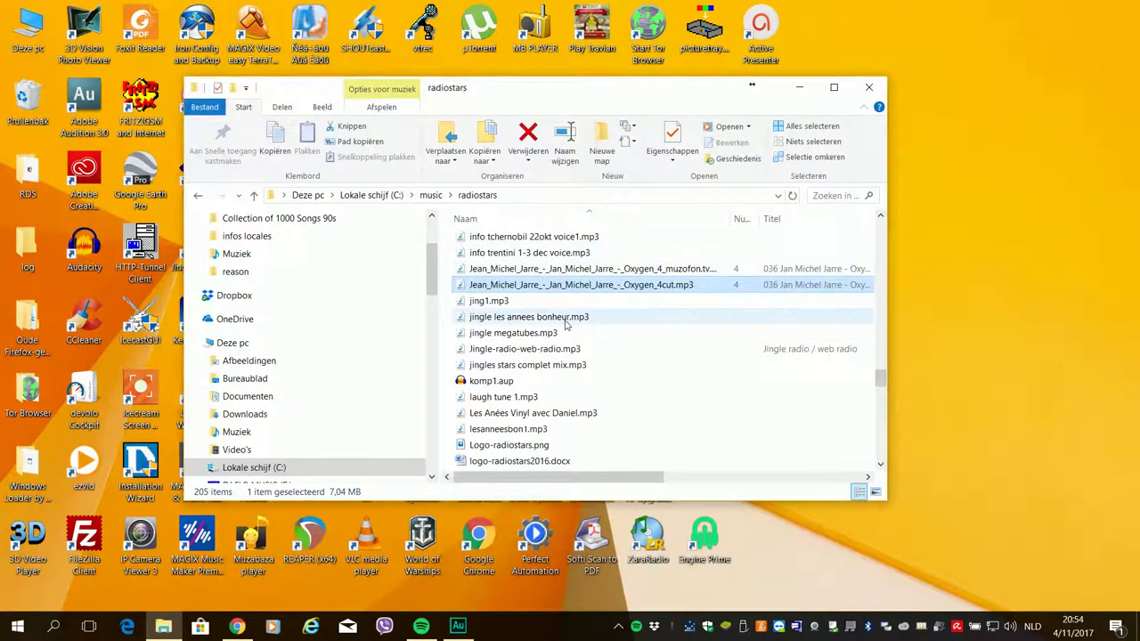
pyautogui.scroll(4, 564, 325)
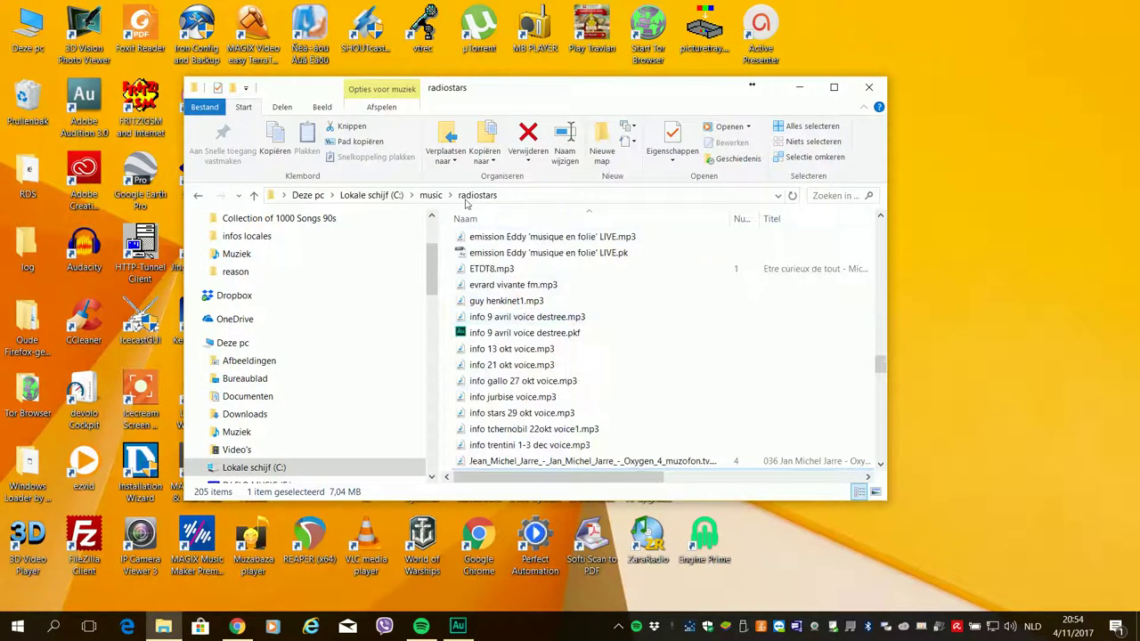
# Step: Go up to the C:\music folder and reopen its radiostars subfolder
pyautogui.click(430, 195)
pyautogui.click(431, 195)
pyautogui.scroll(-4, 499, 294)
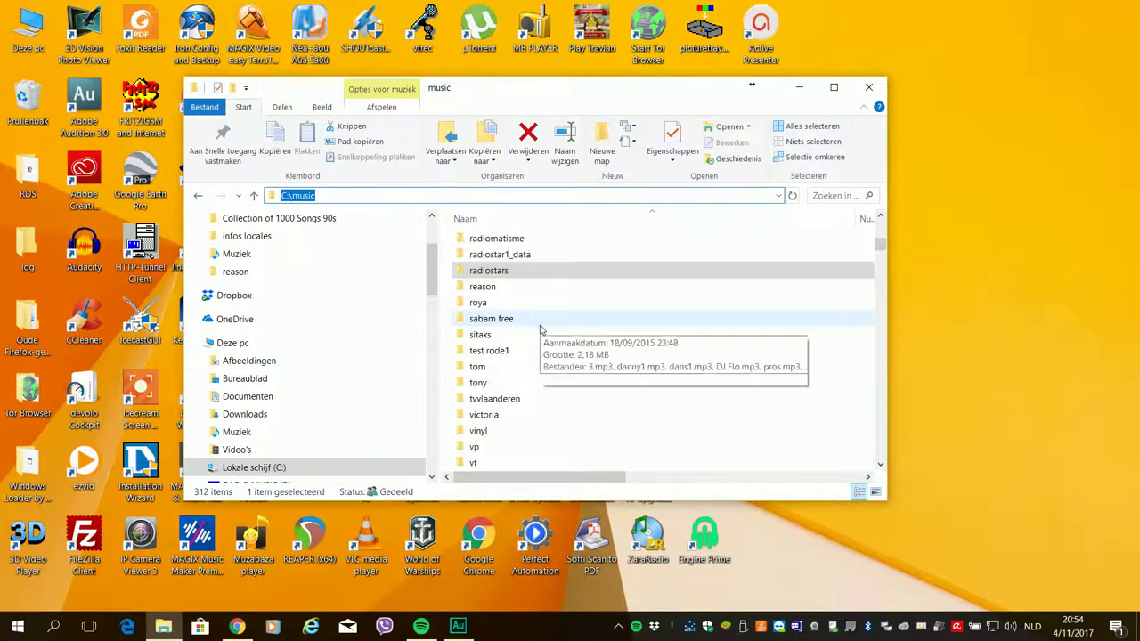
pyautogui.click(497, 271)
pyautogui.click(501, 257)
pyautogui.doubleClick(501, 270)
# Step: Look through the radiostars folder for the exported file test info locale.mp3 and select it
pyautogui.scroll(-10, 552, 276)
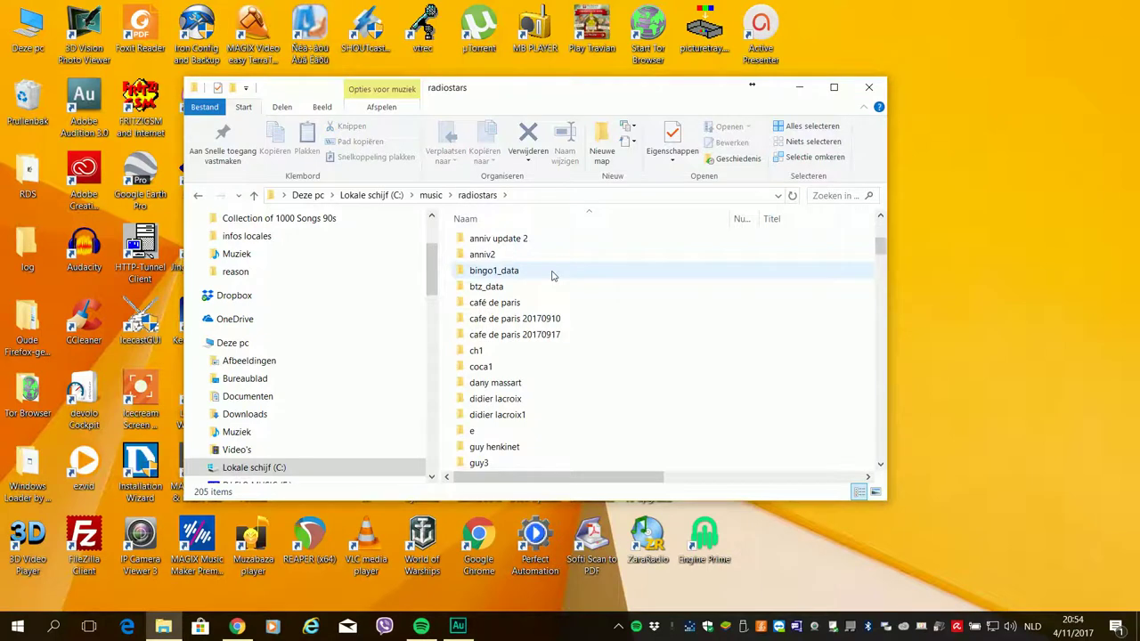
pyautogui.scroll(-20, 552, 276)
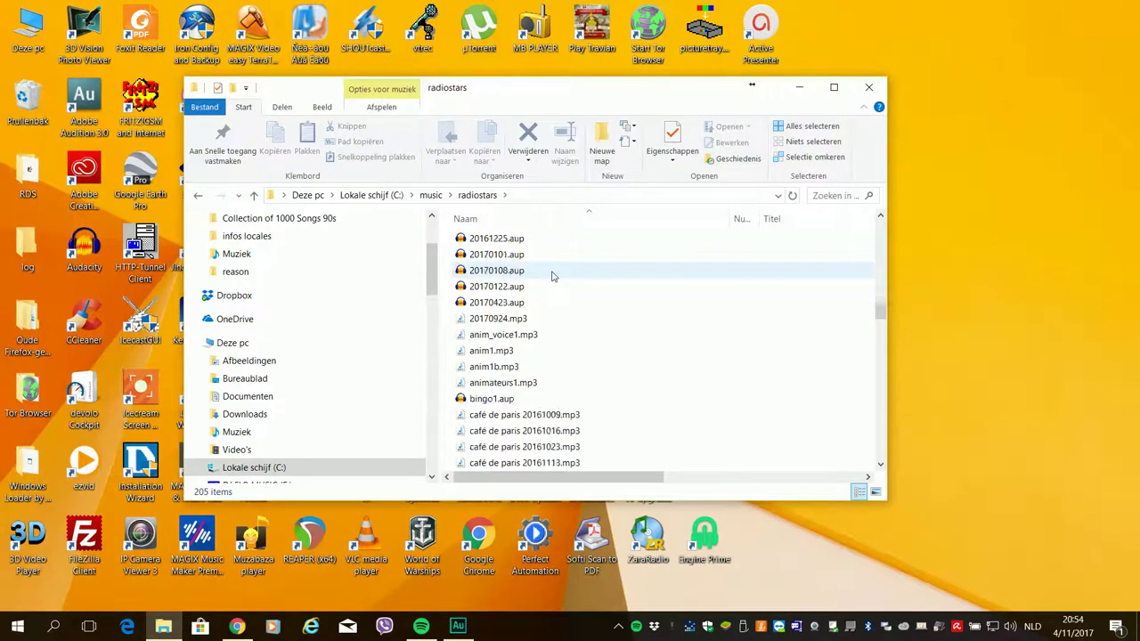
pyautogui.scroll(-13, 552, 276)
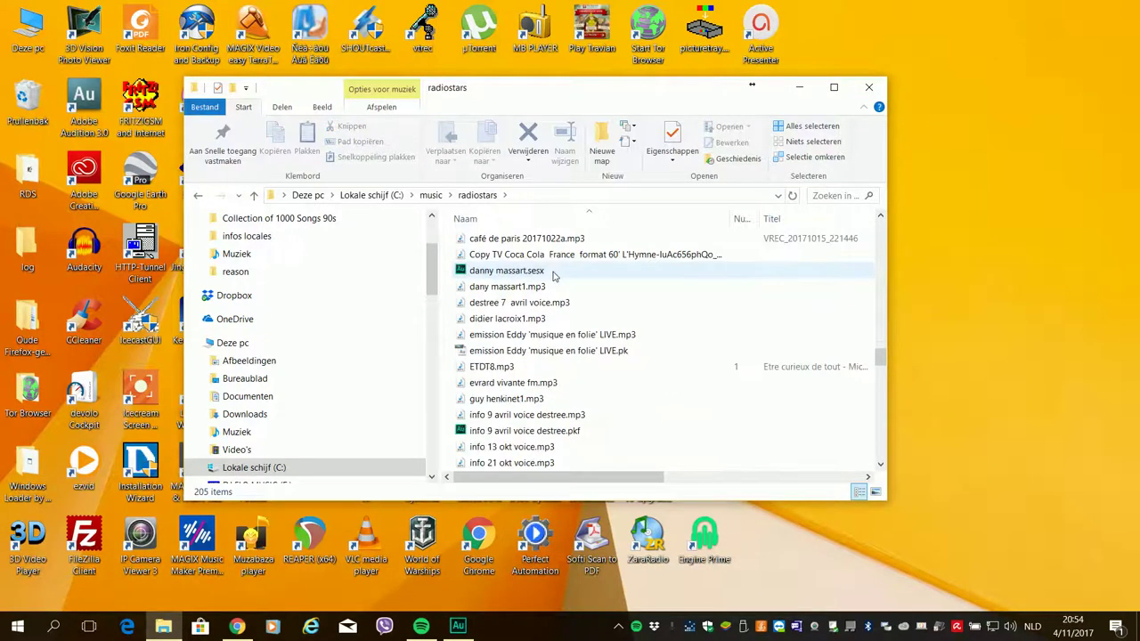
pyautogui.scroll(-1, 553, 276)
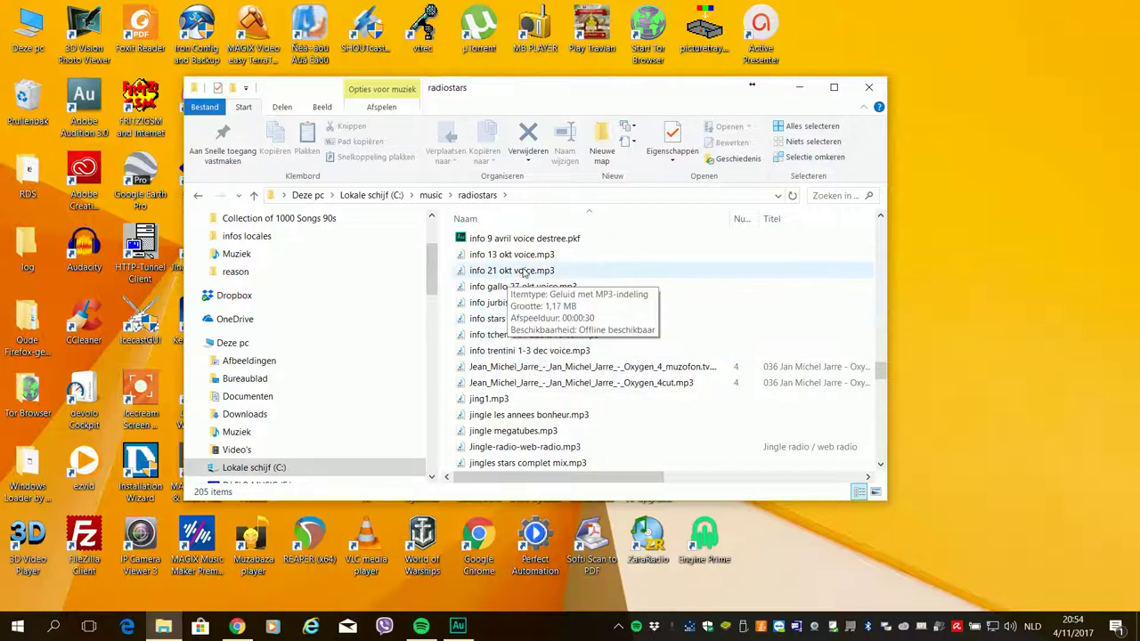
pyautogui.scroll(-1, 525, 273)
pyautogui.scroll(3, 527, 275)
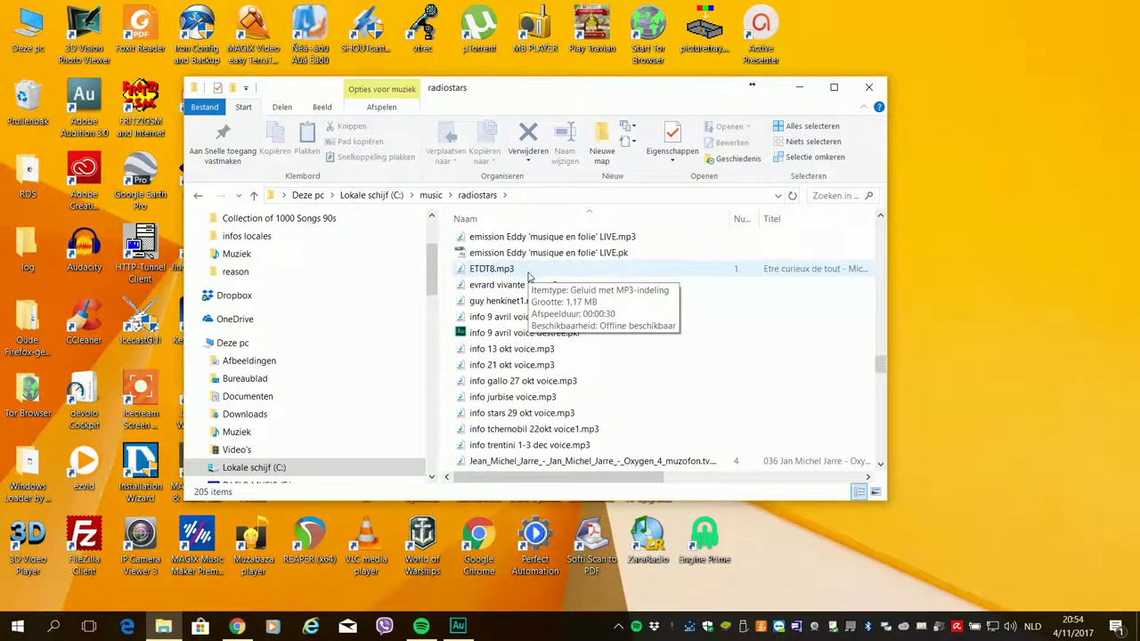
pyautogui.scroll(-18, 528, 277)
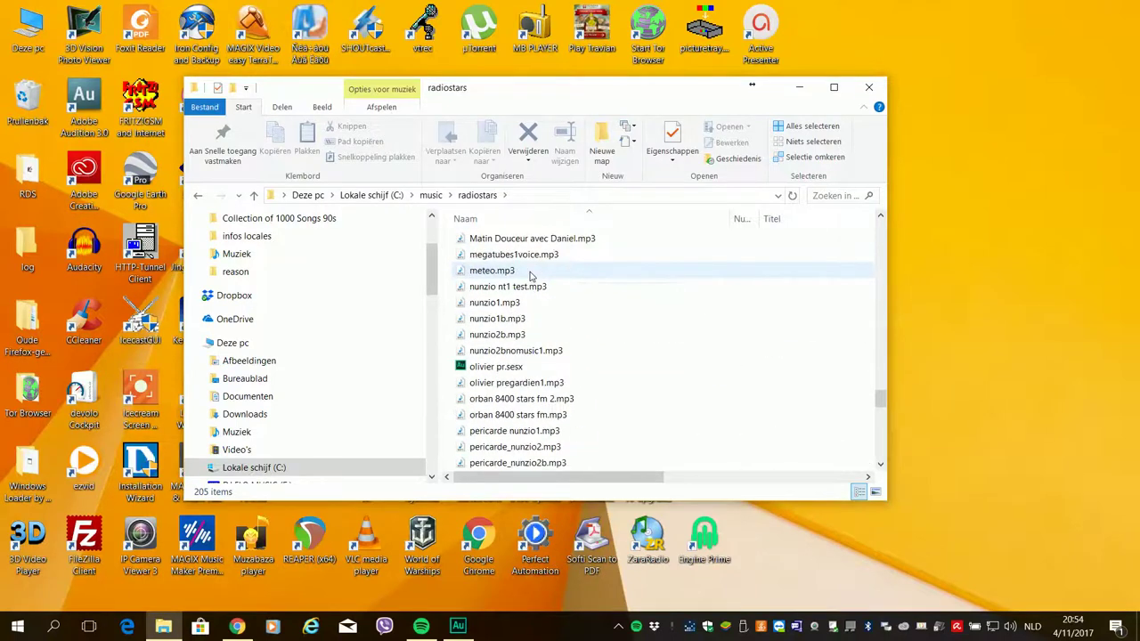
pyautogui.scroll(-9, 533, 276)
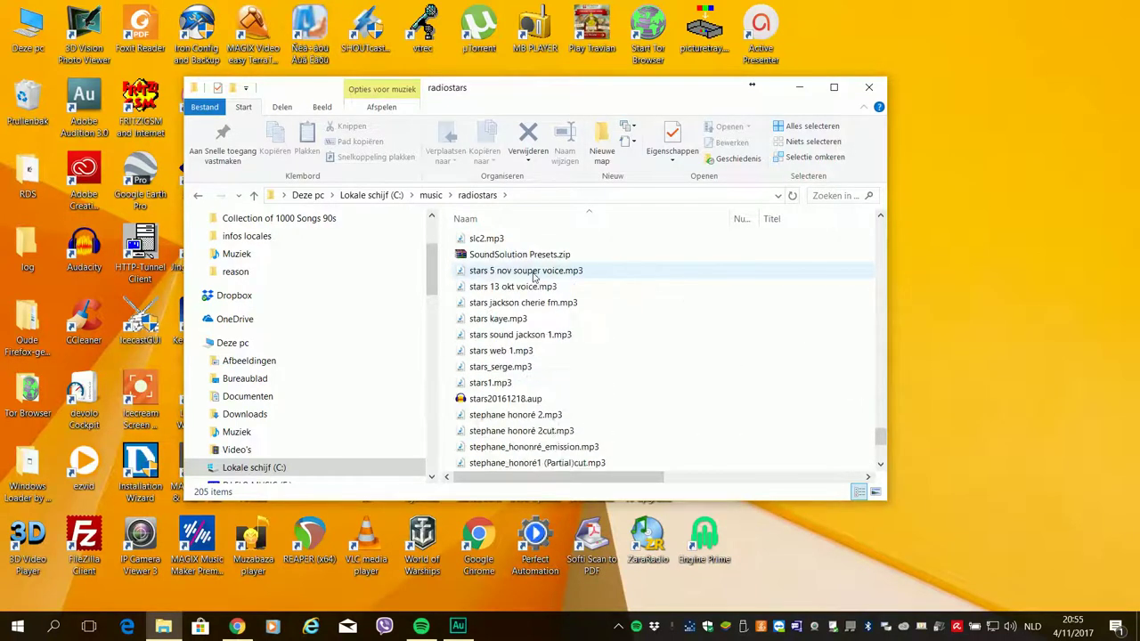
pyautogui.scroll(1, 535, 276)
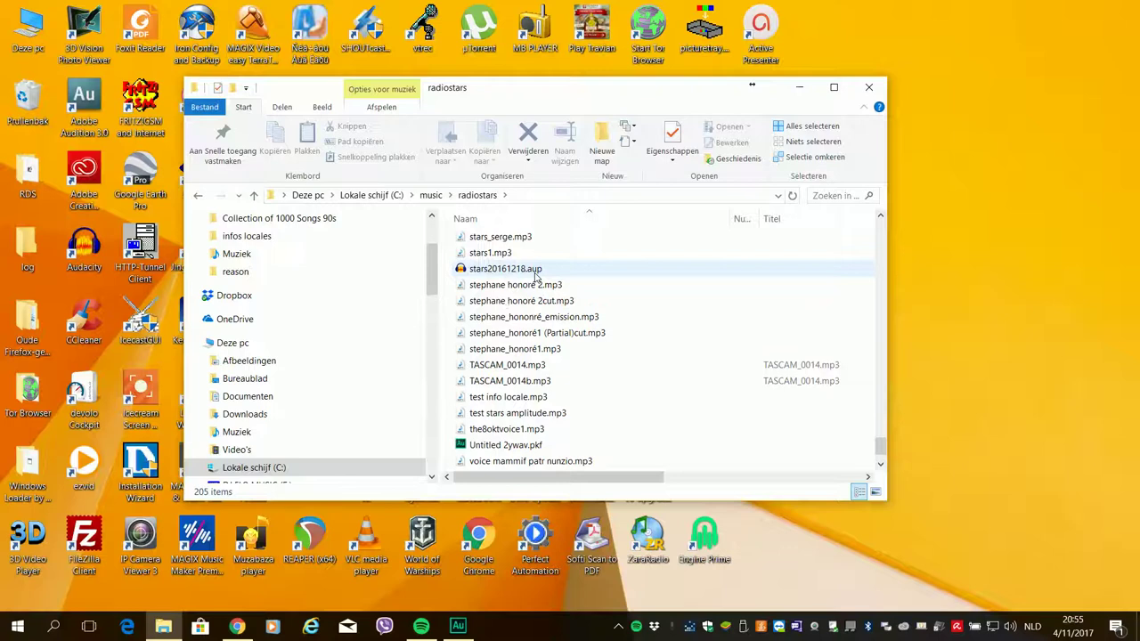
pyautogui.scroll(-1, 535, 277)
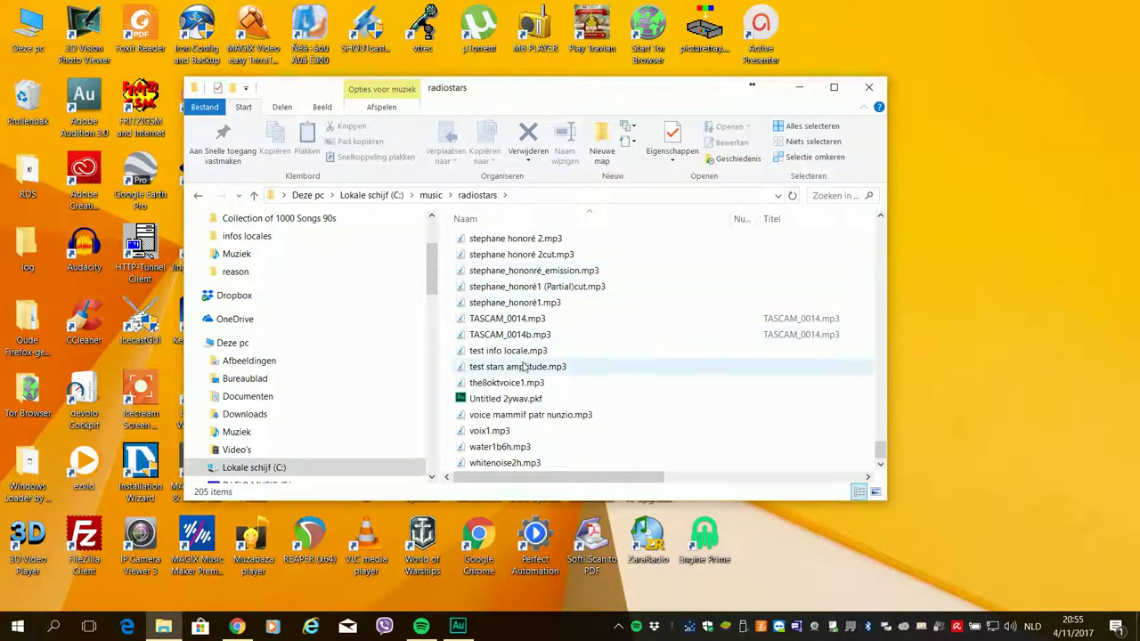
pyautogui.click(495, 353)
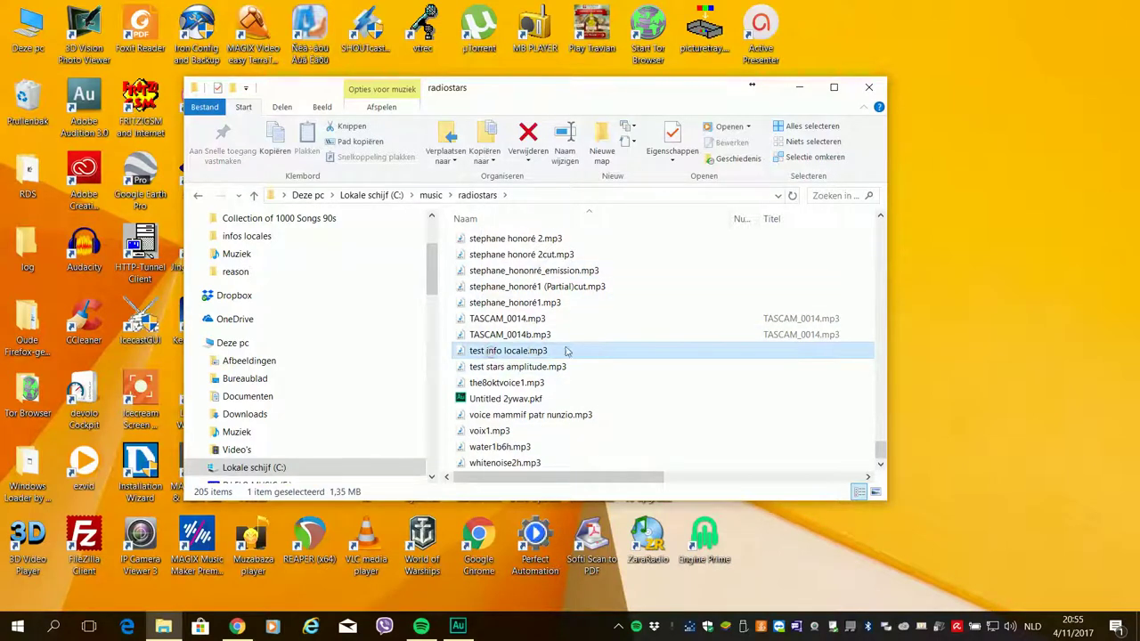
# Step: Play test info locale.mp3 in the media player, restart it once from the beginning, and stop playback
pyautogui.doubleClick(500, 350)
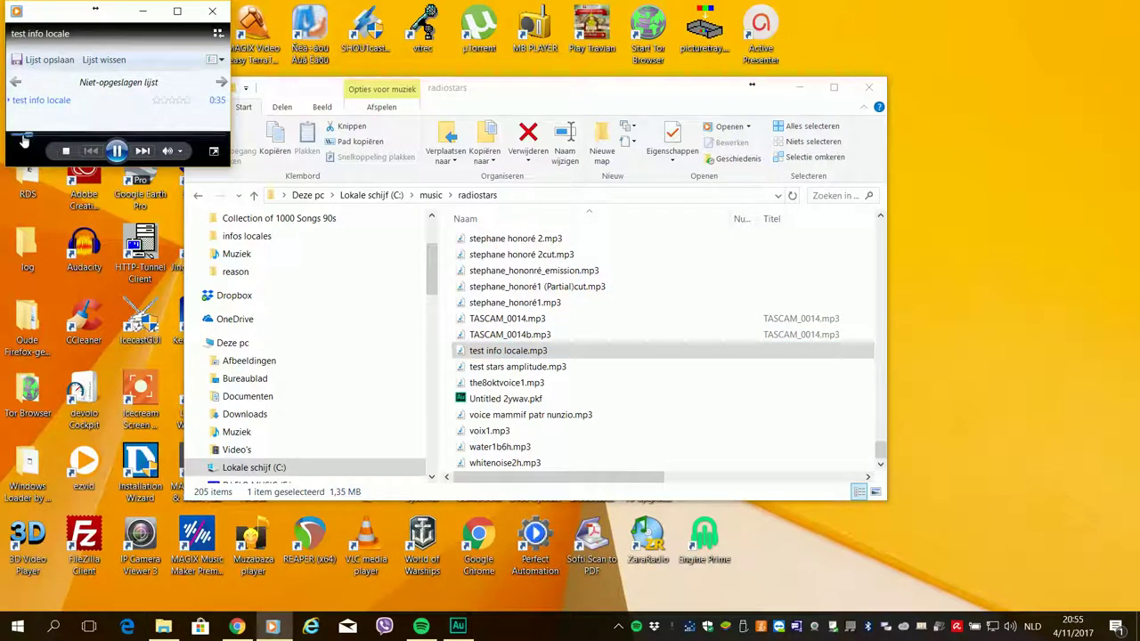
pyautogui.click(67, 152)
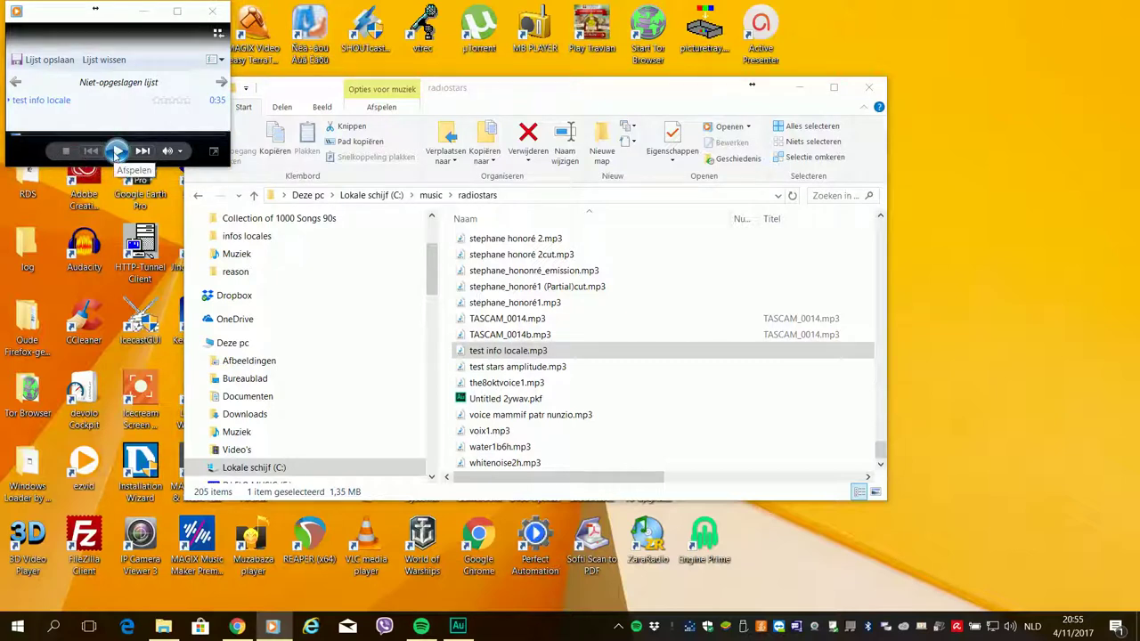
pyautogui.click(117, 152)
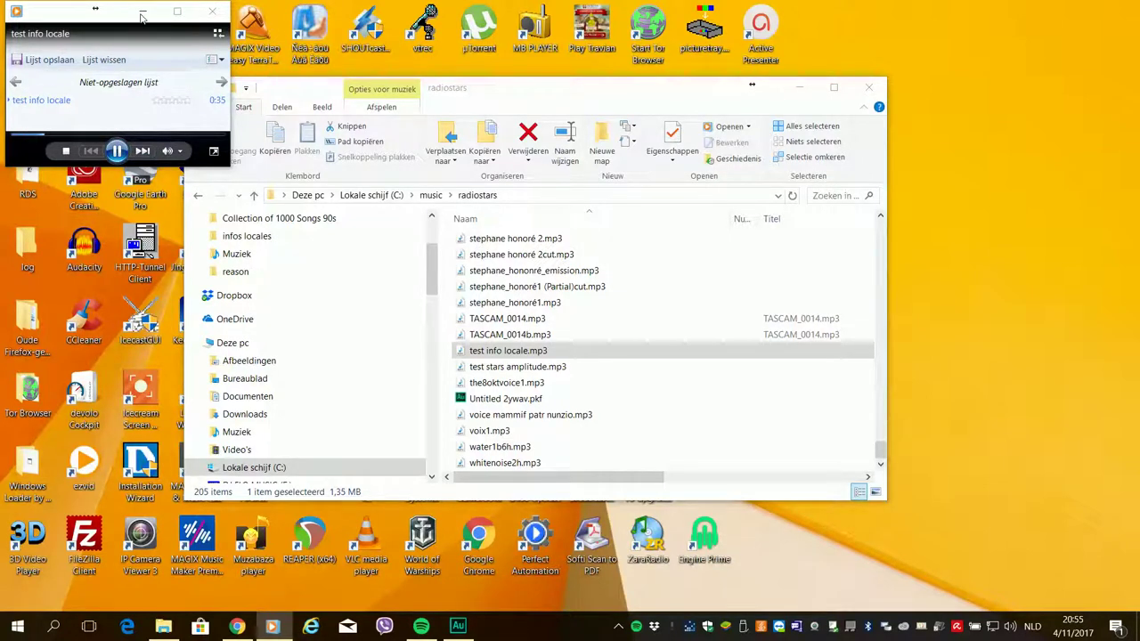
pyautogui.click(519, 356)
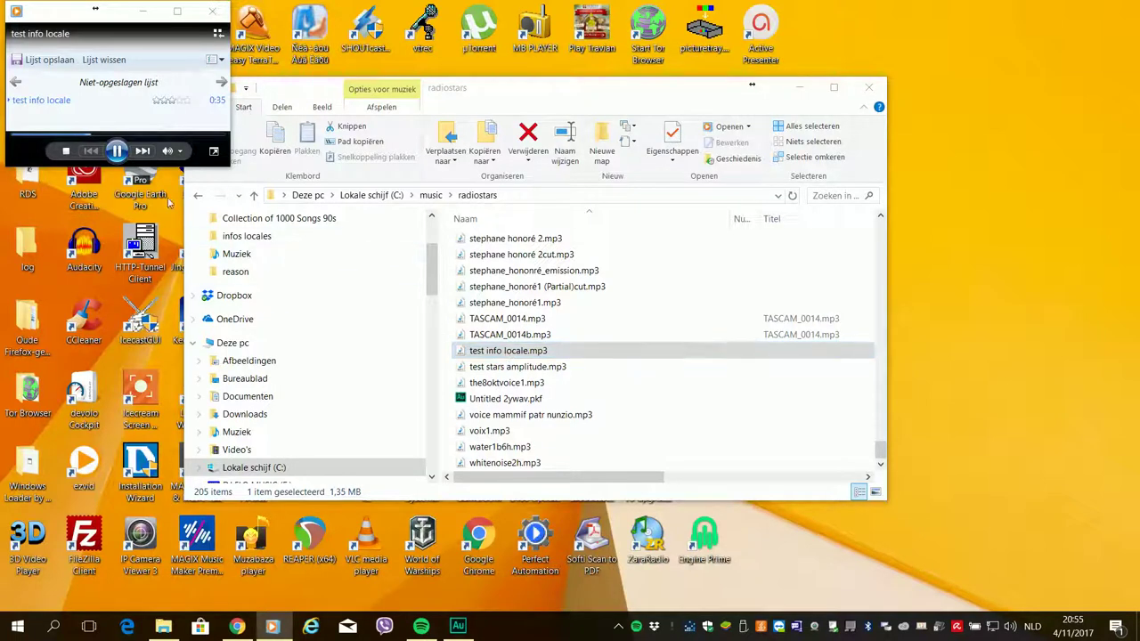
pyautogui.click(66, 152)
pyautogui.click(523, 353)
# Step: Close the media player, Adobe Audition and the File Explorer window
pyautogui.click(212, 11)
pyautogui.hotkey('alt', 'Tab')
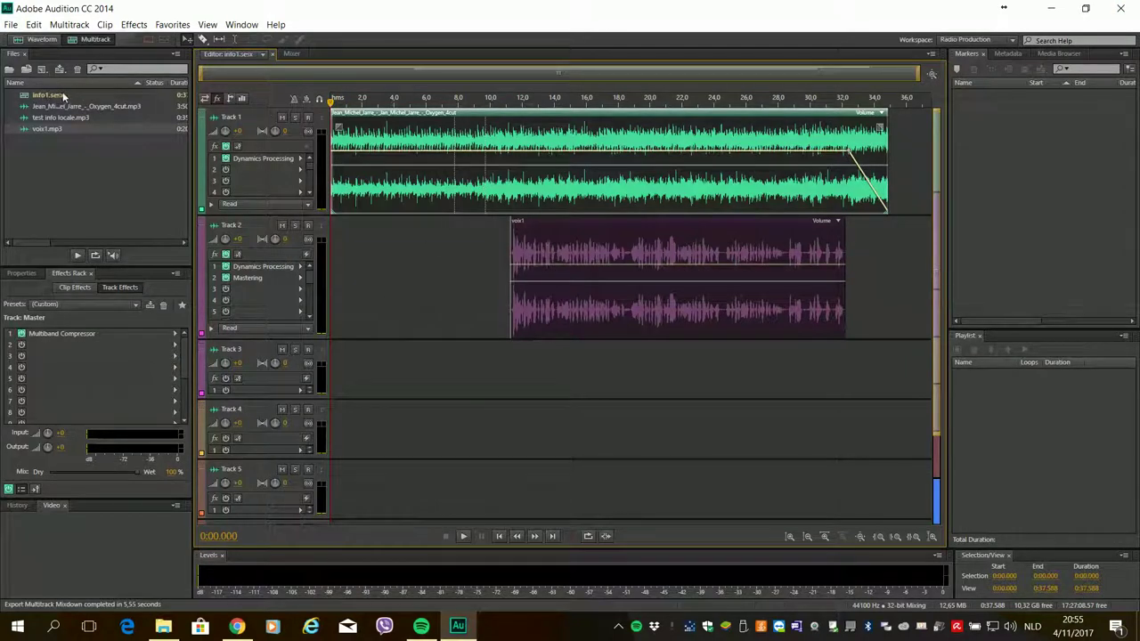
pyautogui.click(1121, 9)
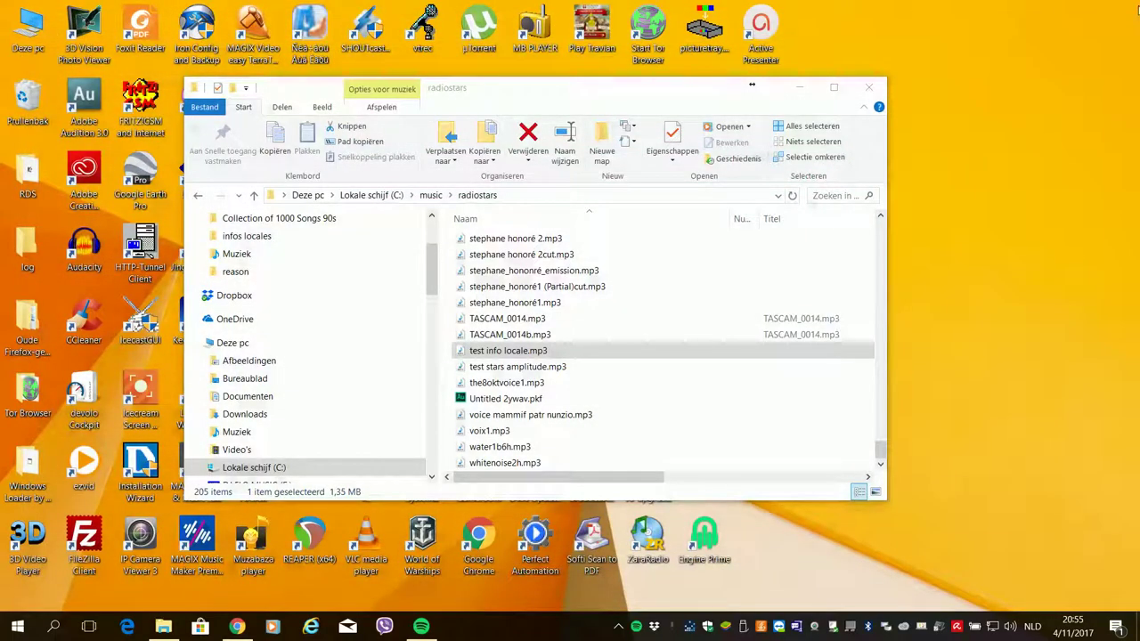
pyautogui.click(870, 85)
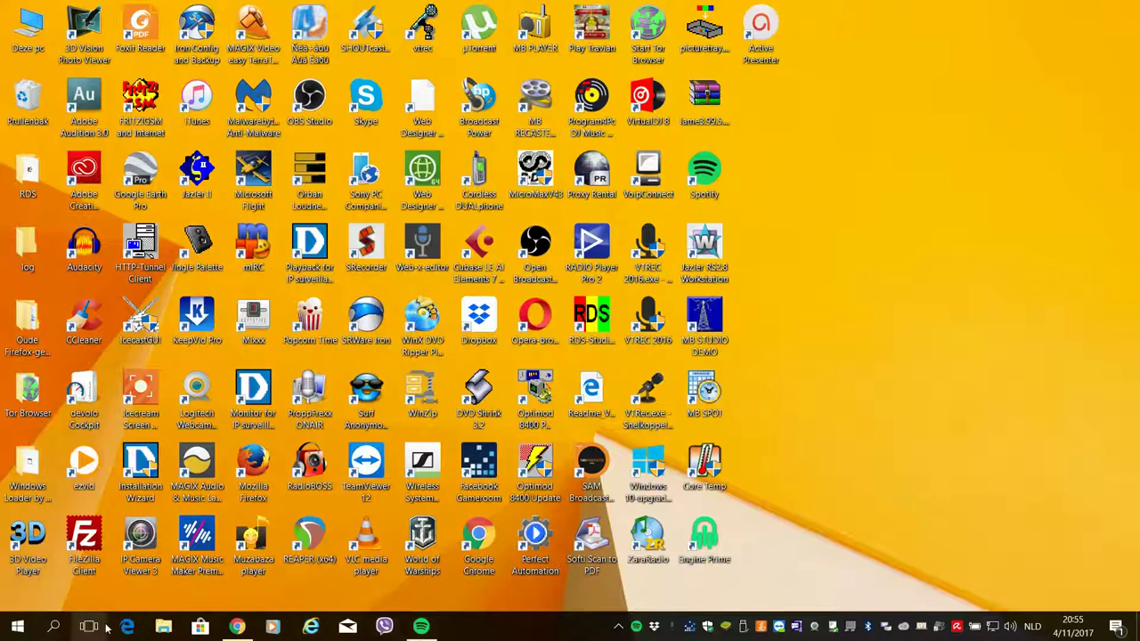
# Step: Search Windows for "ad" and launch Adobe Audition CC 2014
pyautogui.click(55, 628)
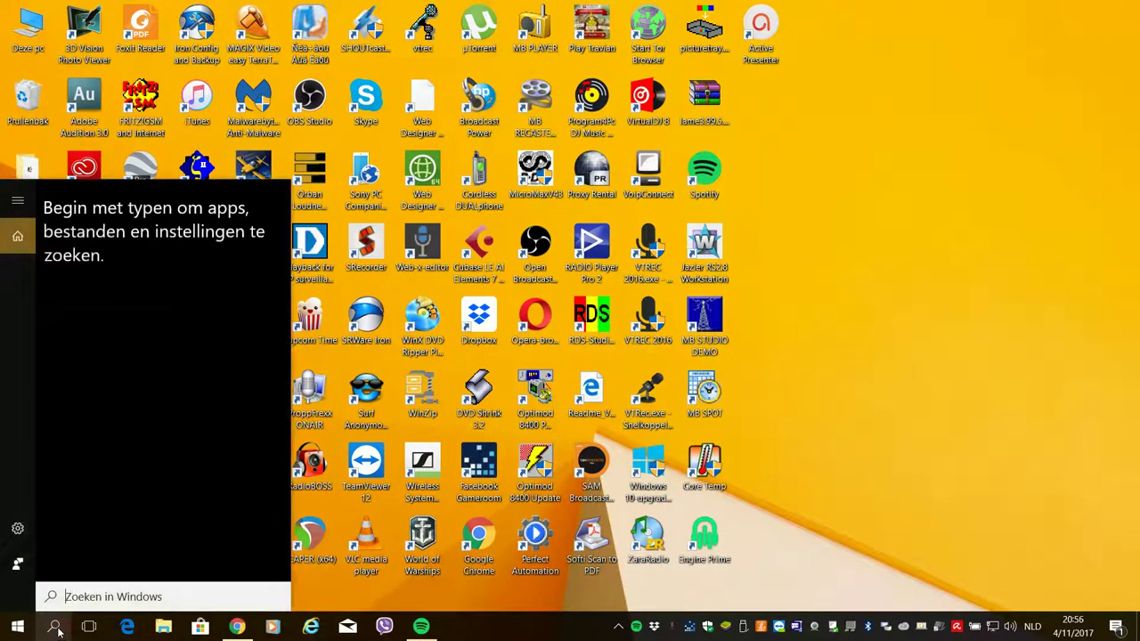
pyautogui.write('ad')
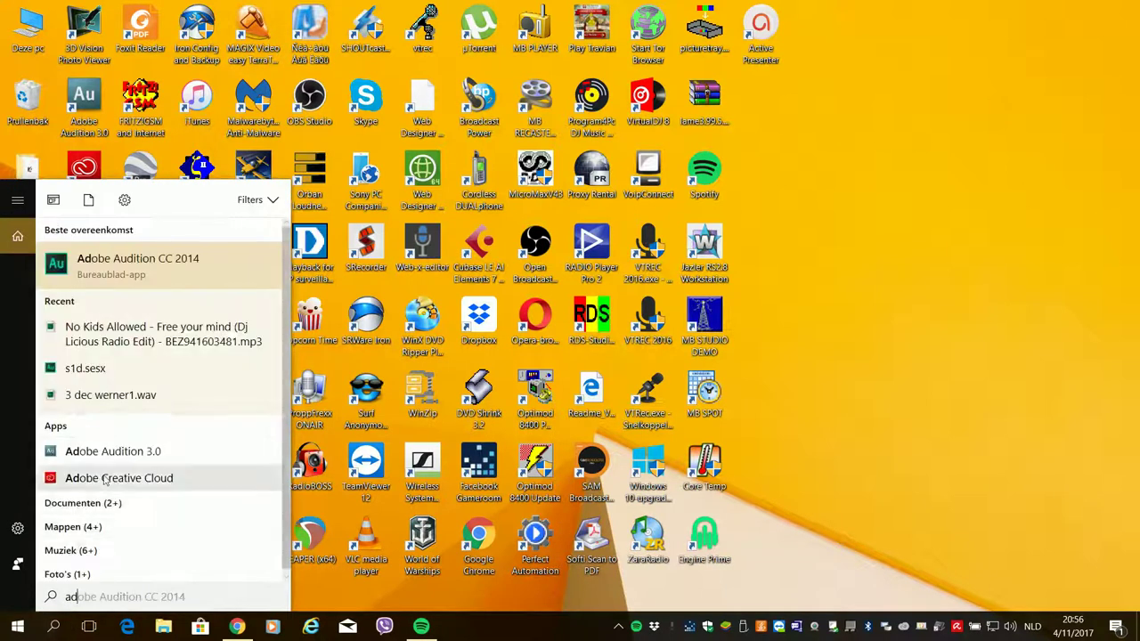
pyautogui.click(93, 260)
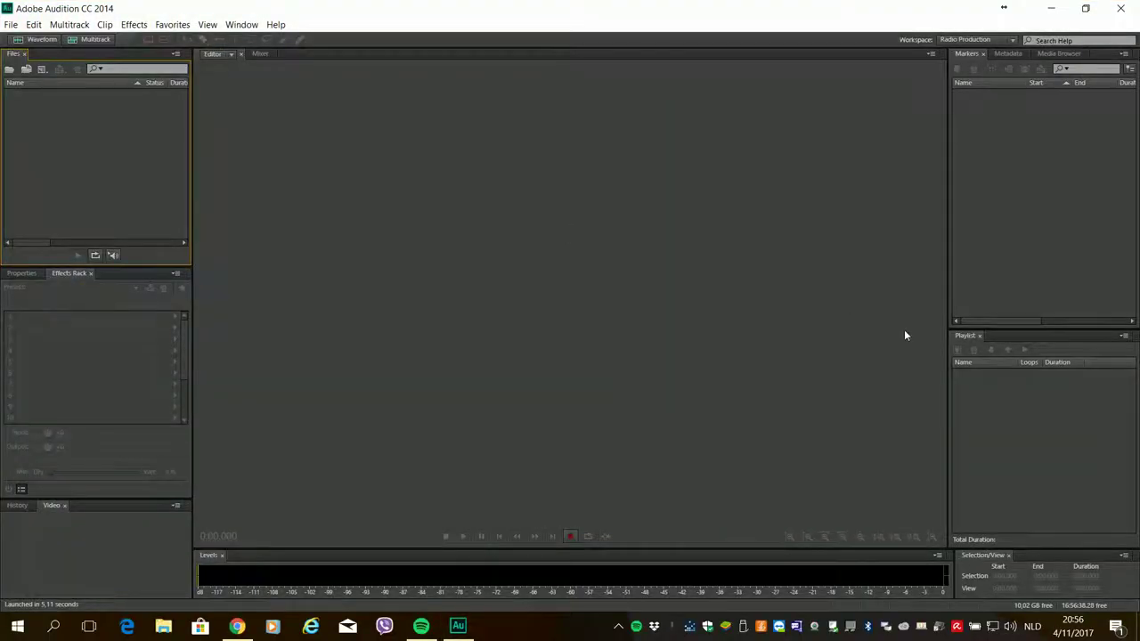
# Step: Open the recent session info1.sesx and delete the voix1 voice clip from Track 2
pyautogui.click(10, 25)
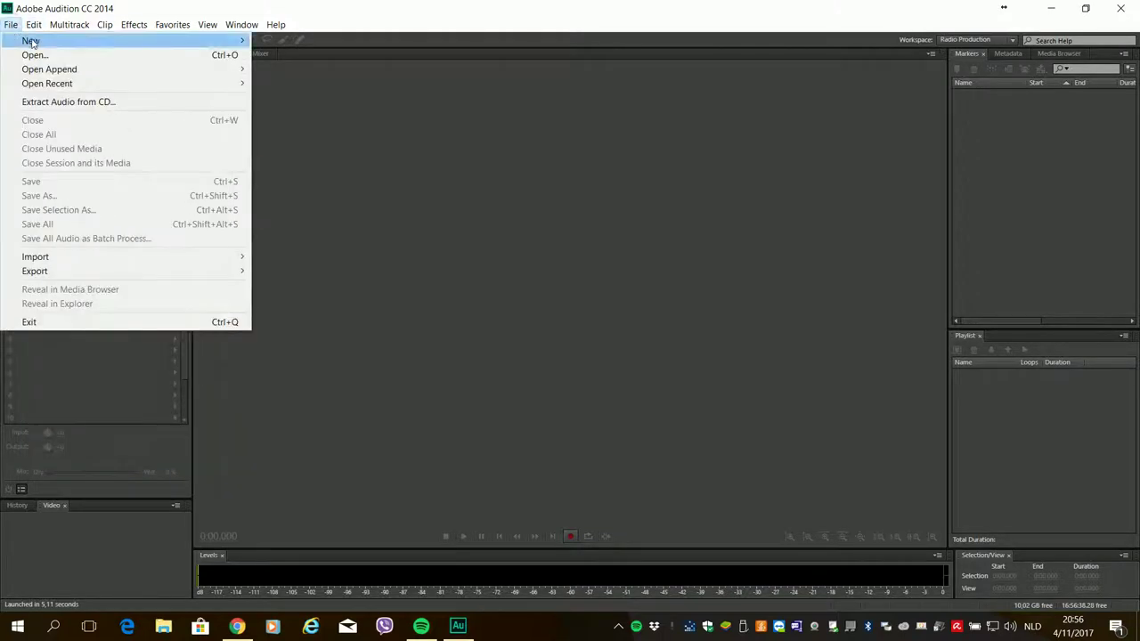
pyautogui.moveTo(55, 86)
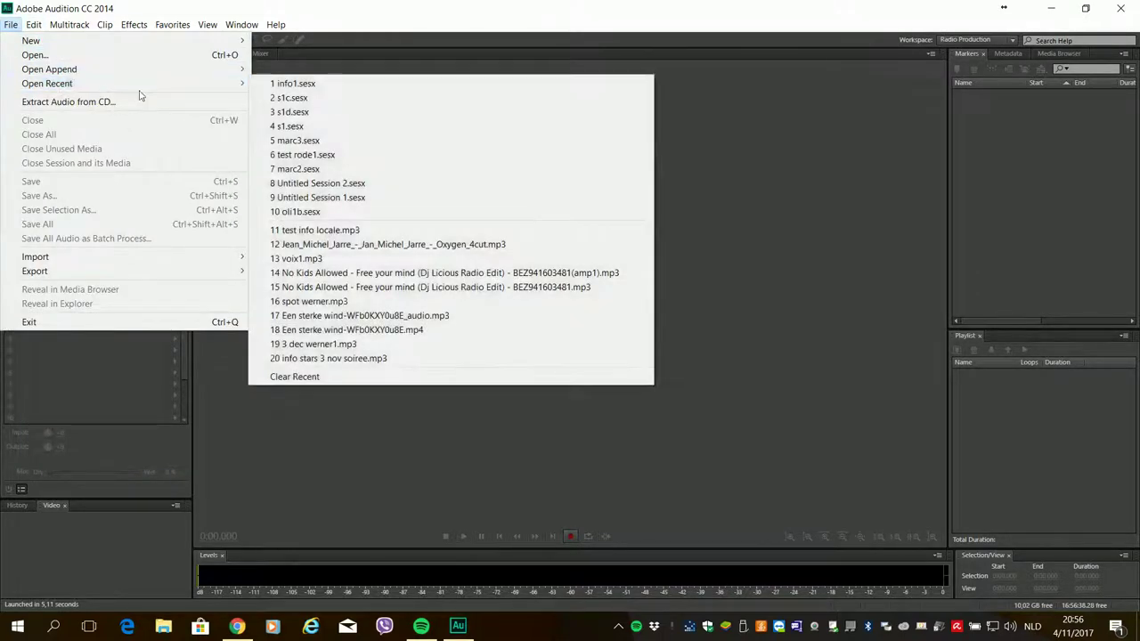
pyautogui.click(295, 86)
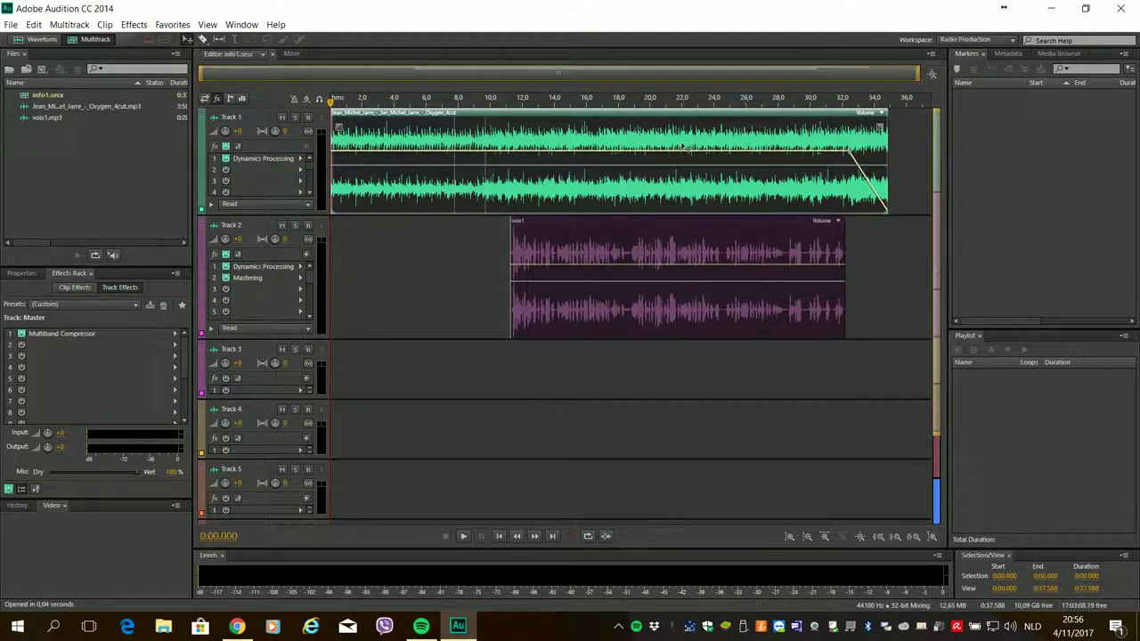
pyautogui.click(661, 242)
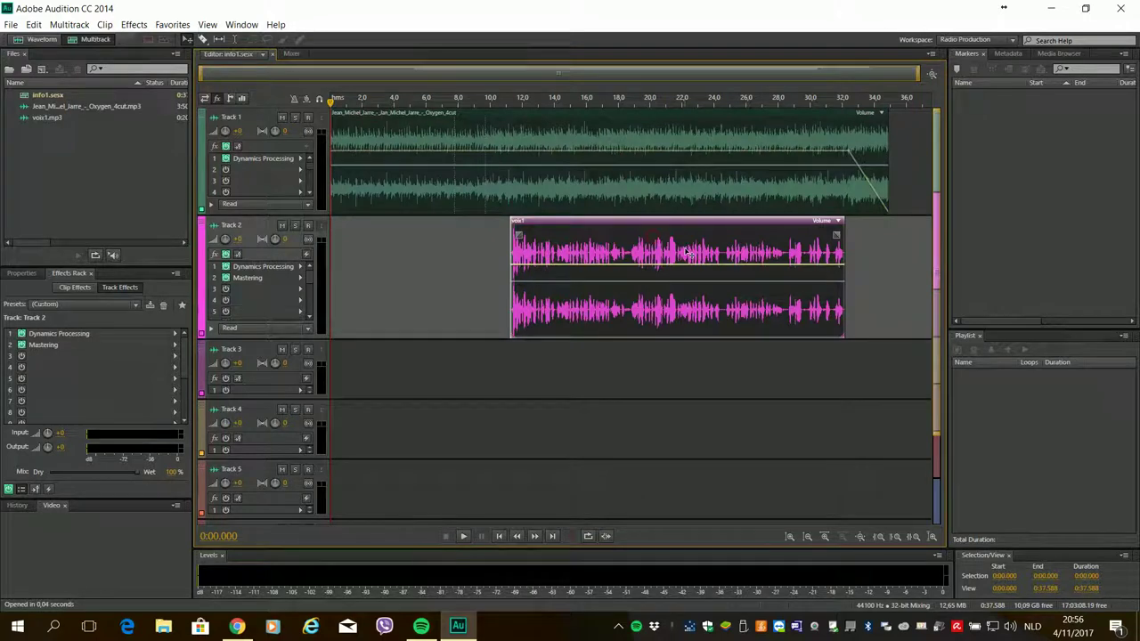
pyautogui.press('Delete')
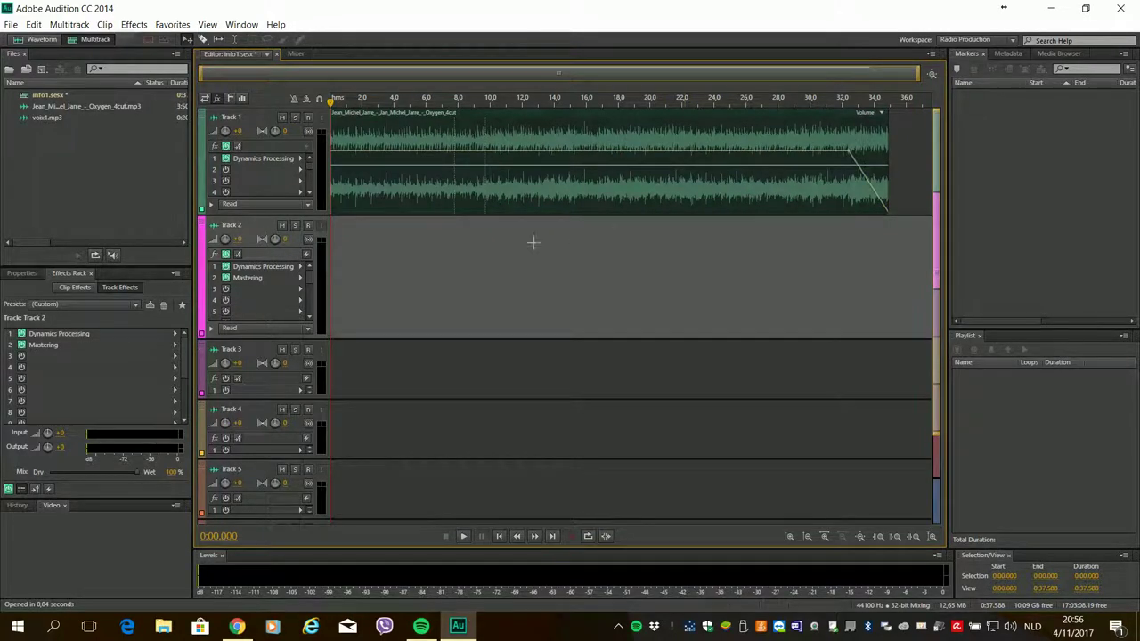
# Step: Create a new 44100 Hz, 16-bit stereo audio file and record a voice take of about 12 seconds in it
pyautogui.click(11, 25)
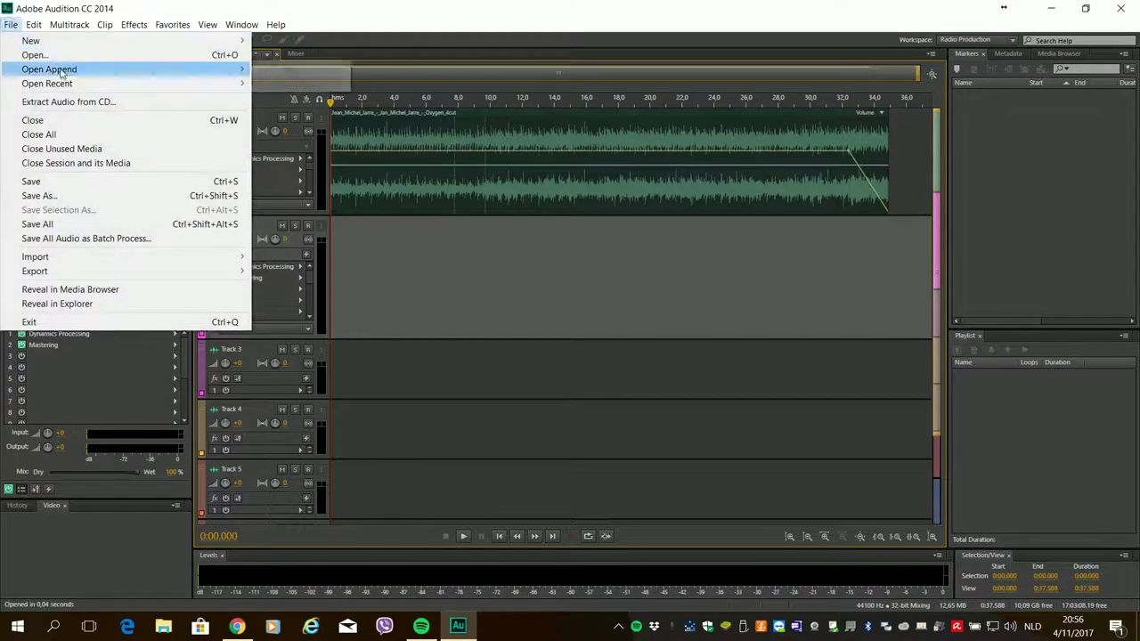
pyautogui.click(12, 26)
pyautogui.click(12, 26)
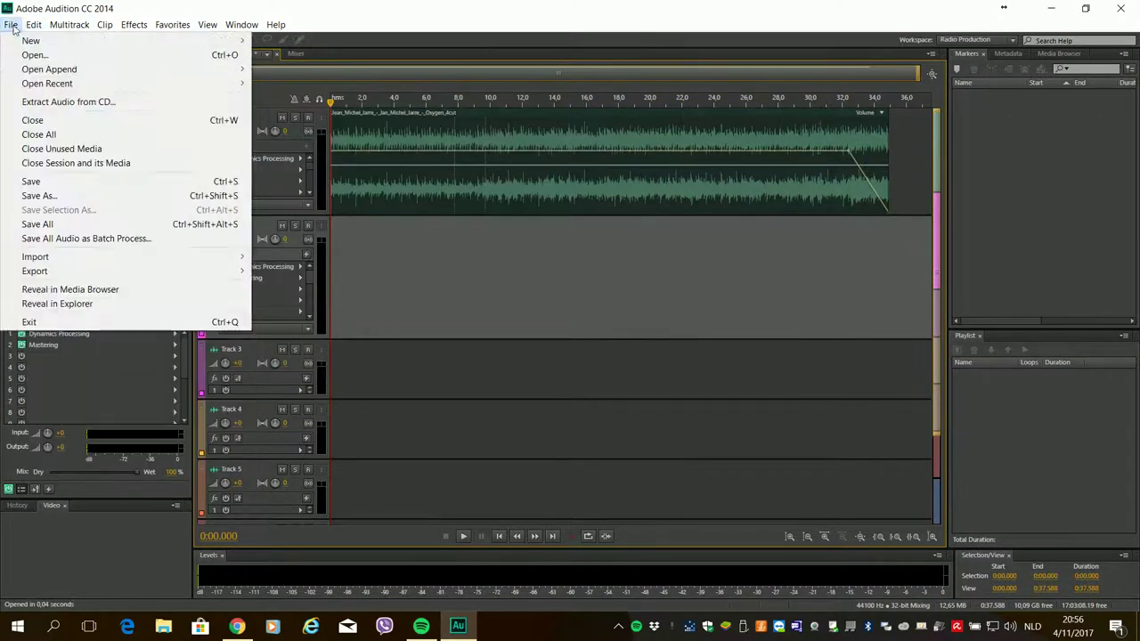
pyautogui.moveTo(252, 41)
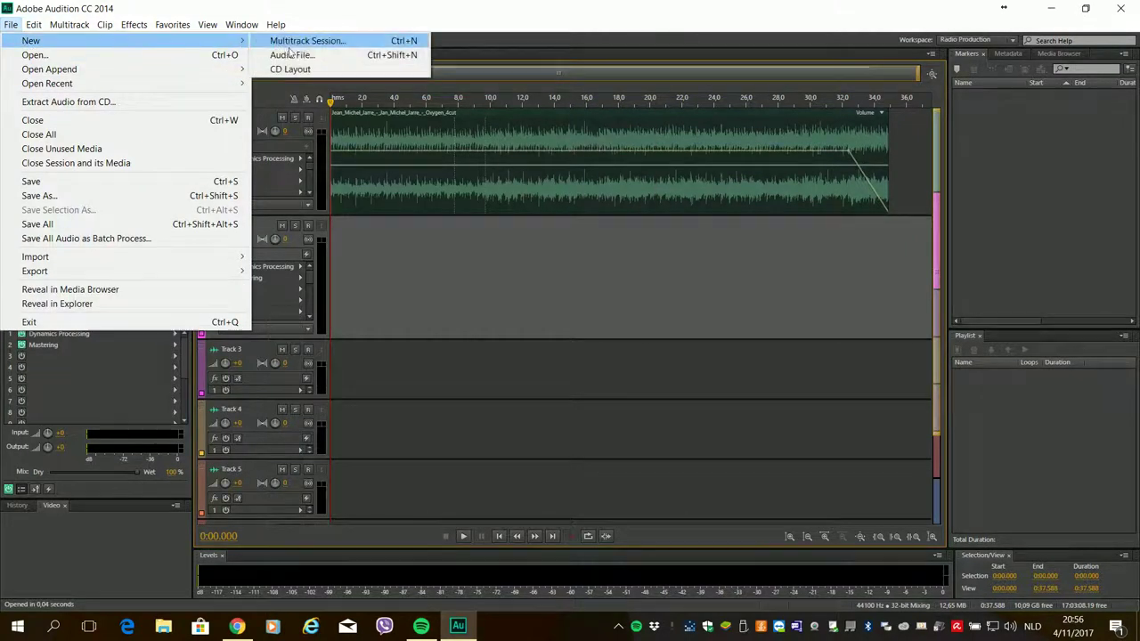
pyautogui.click(291, 54)
pyautogui.click(575, 354)
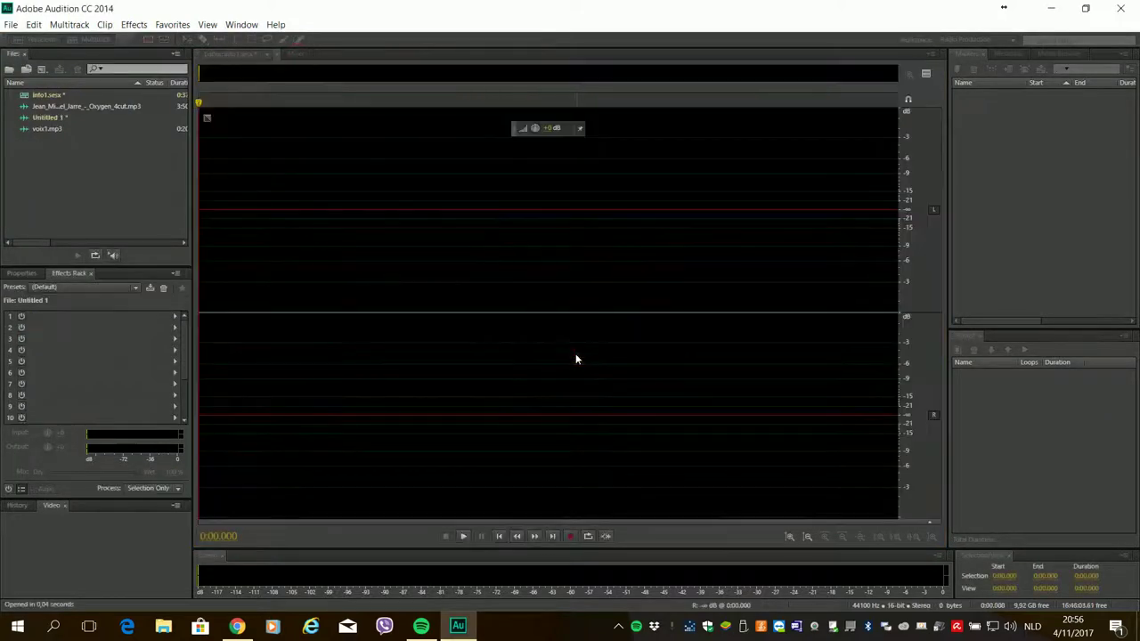
pyautogui.click(571, 536)
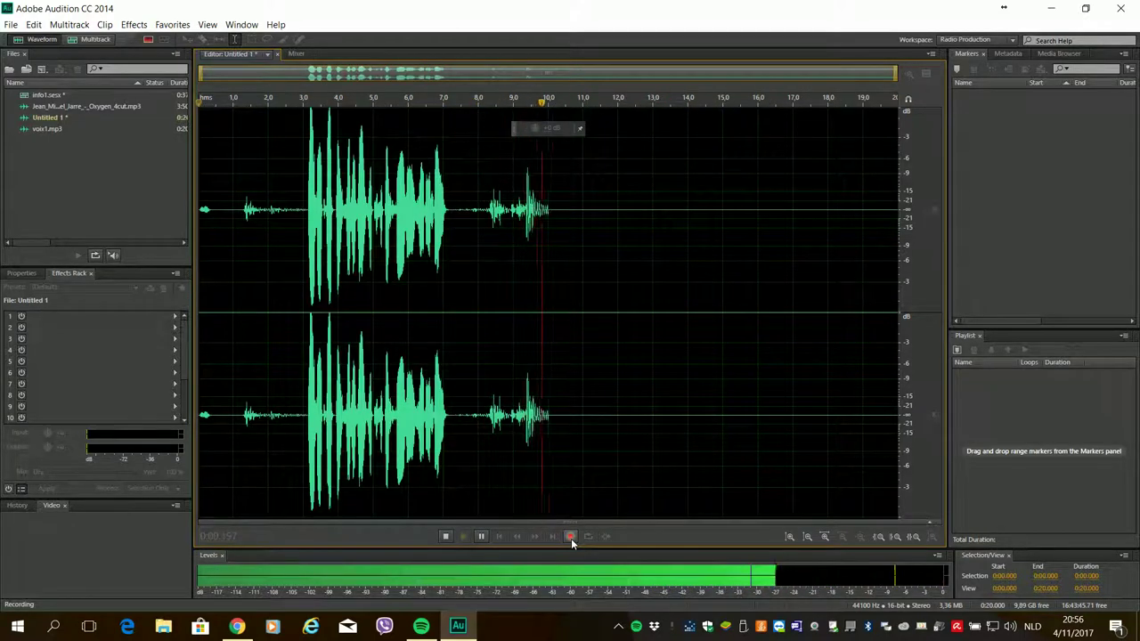
pyautogui.click(447, 535)
# Step: Trim the recording by deleting about 3 seconds before the speech and everything after the speech ends
pyautogui.moveTo(379, 206); pyautogui.dragTo(82, 204)
pyautogui.press('Delete')
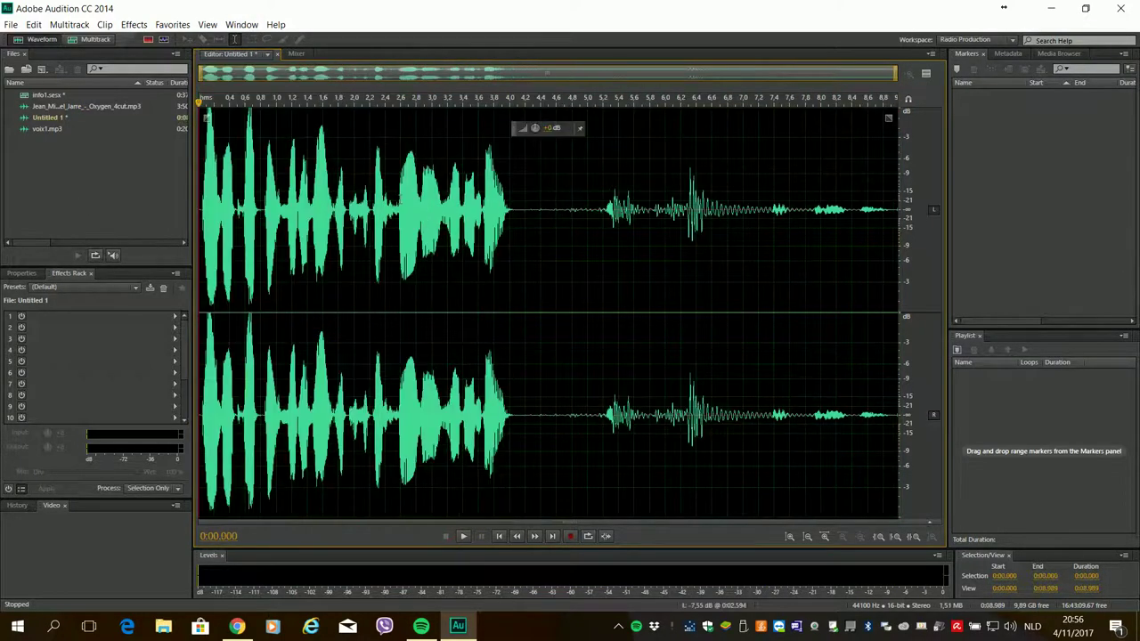
pyautogui.moveTo(517, 213); pyautogui.dragTo(967, 225)
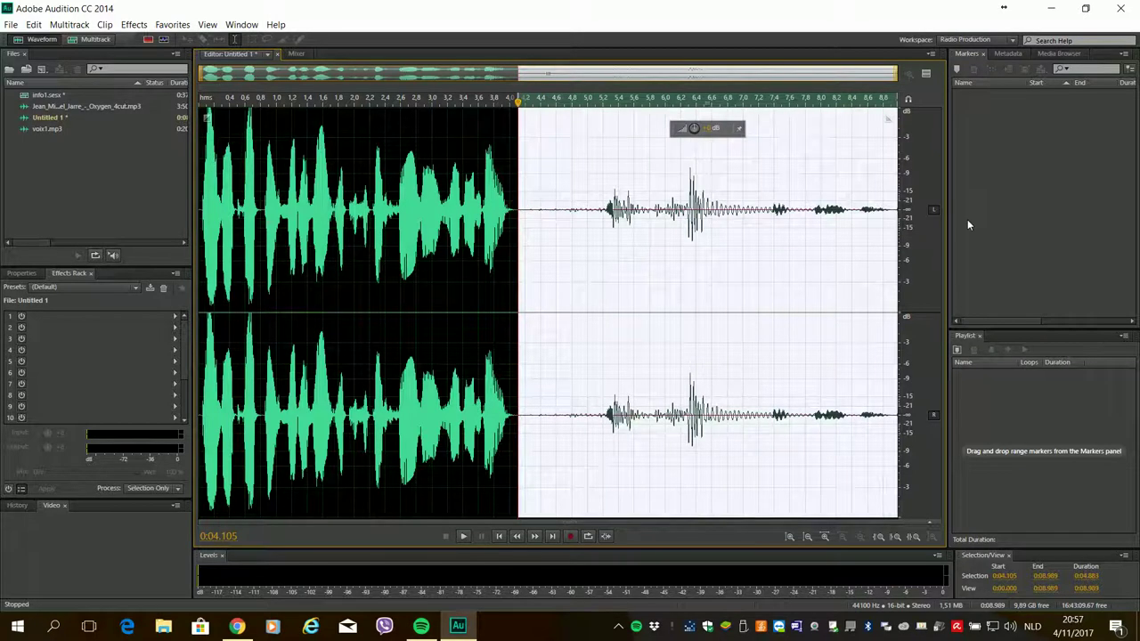
pyautogui.press('Delete')
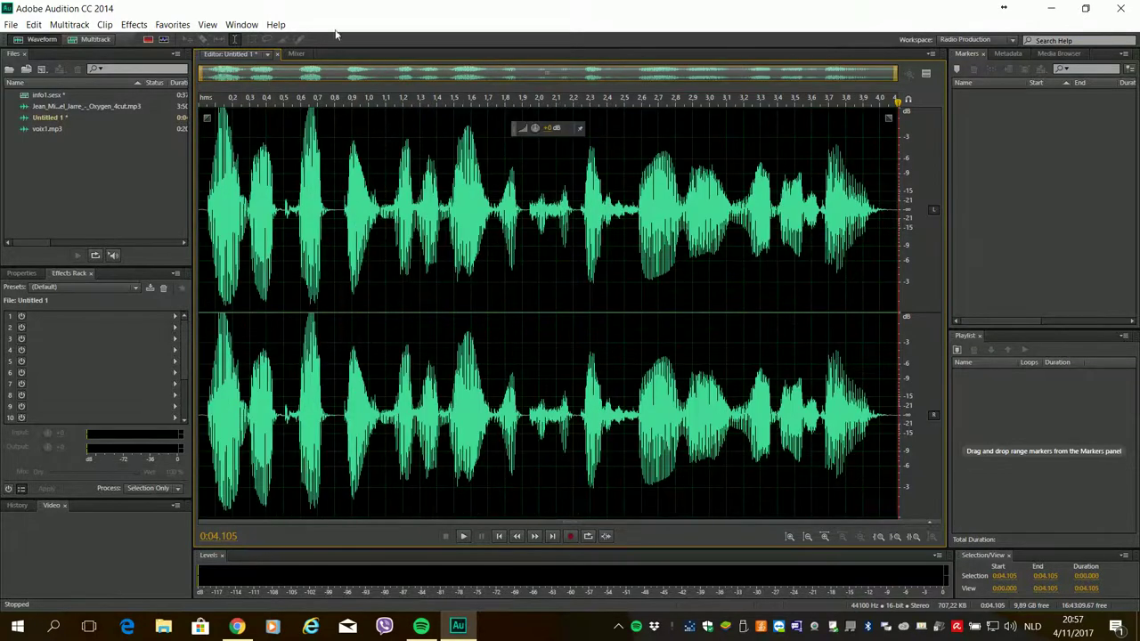
# Step: Save the trimmed recording as test2.mp3 in MP3 Audio format in the C:\music\radiostars folder
pyautogui.click(12, 25)
pyautogui.click(62, 197)
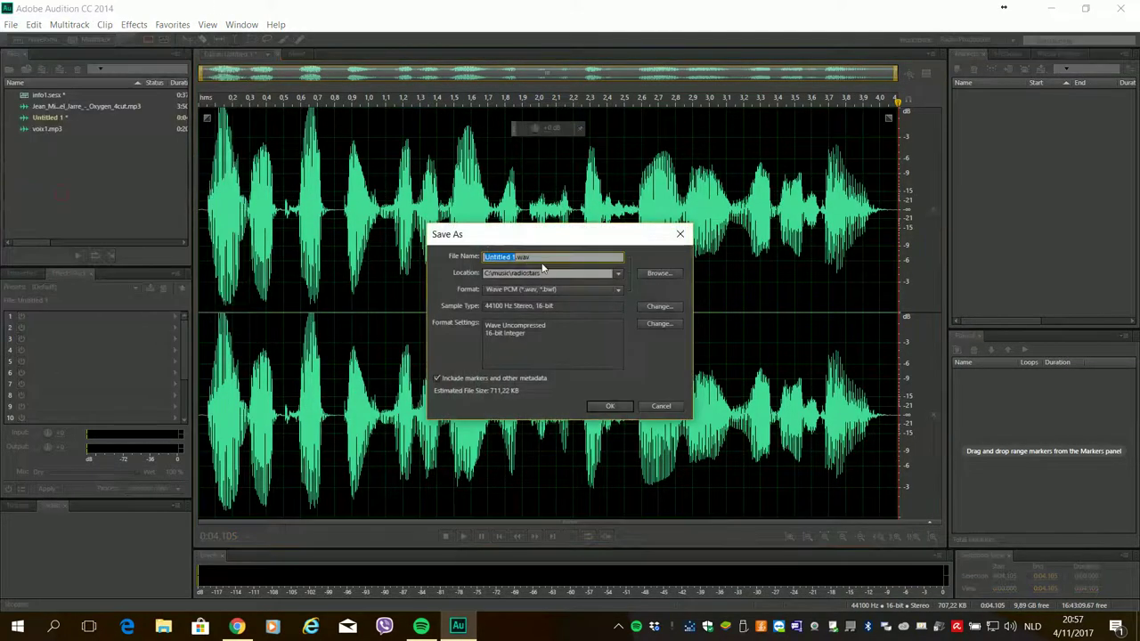
pyautogui.moveTo(542, 256); pyautogui.dragTo(461, 256)
pyautogui.write('test2')
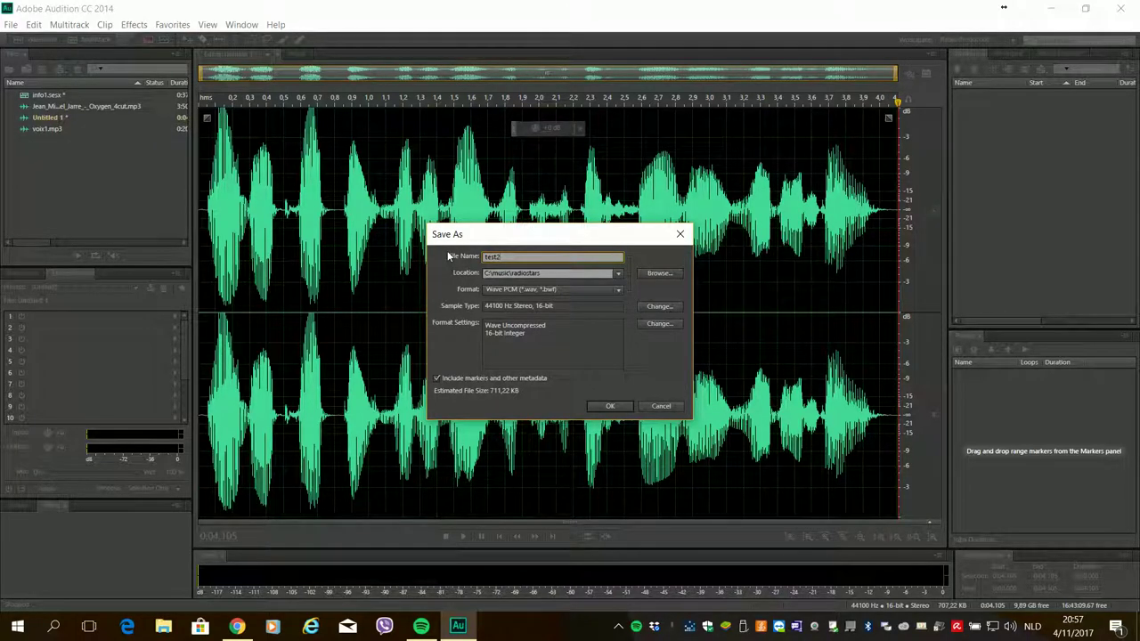
pyautogui.click(557, 289)
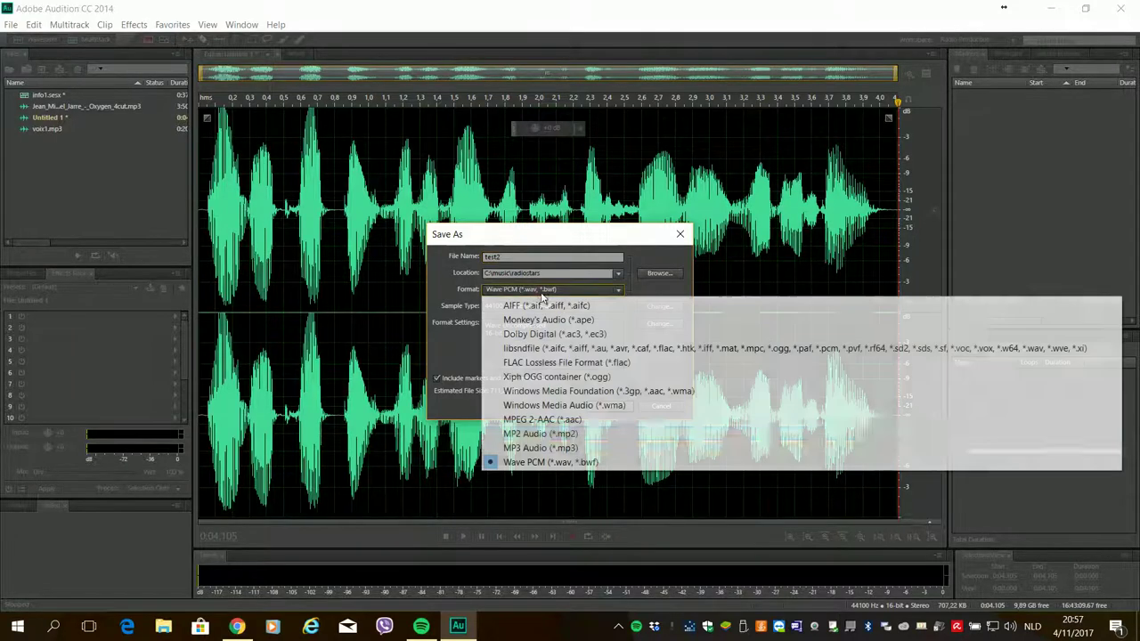
pyautogui.click(534, 448)
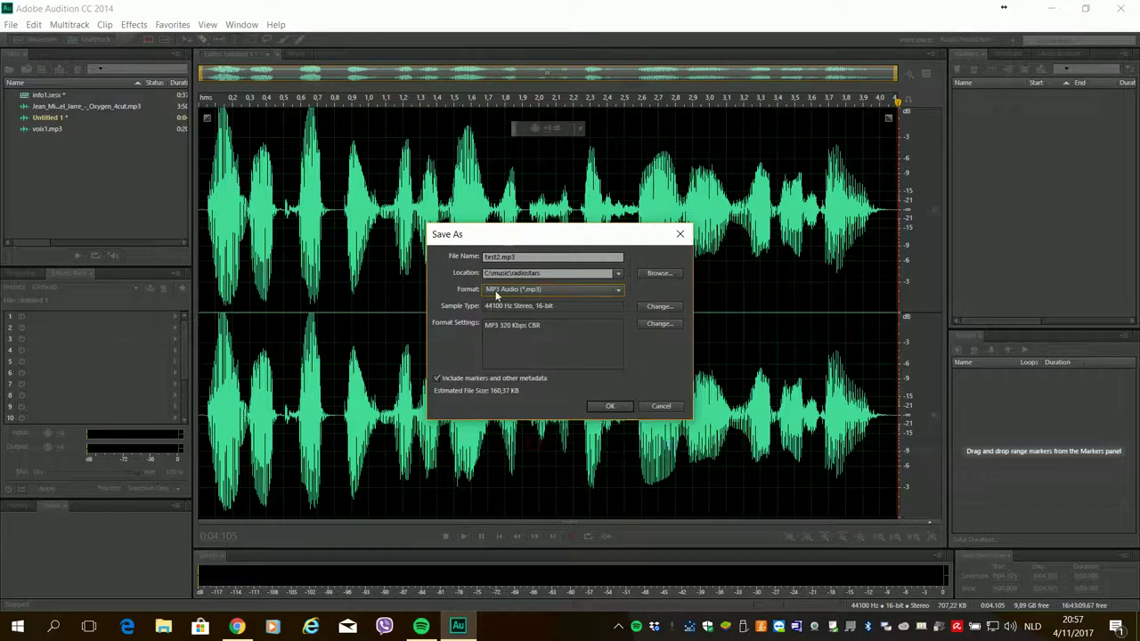
pyautogui.click(609, 407)
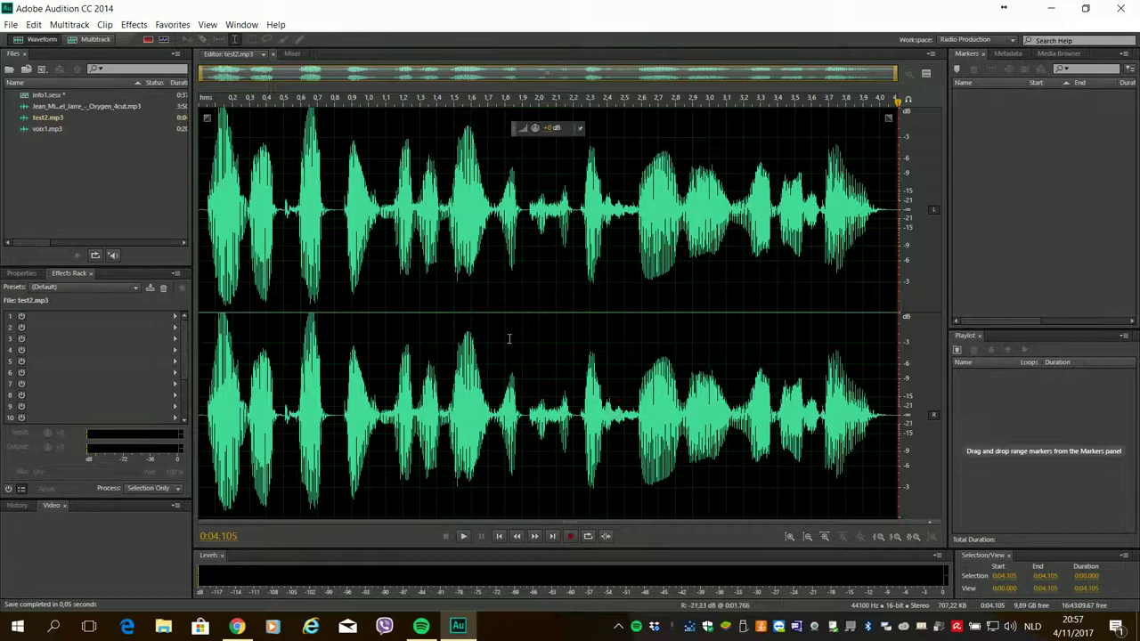
# Step: Return to the info1.sesx session and place the test2.mp3 recording on Track 2, starting at about 10.4 s
pyautogui.doubleClick(49, 98)
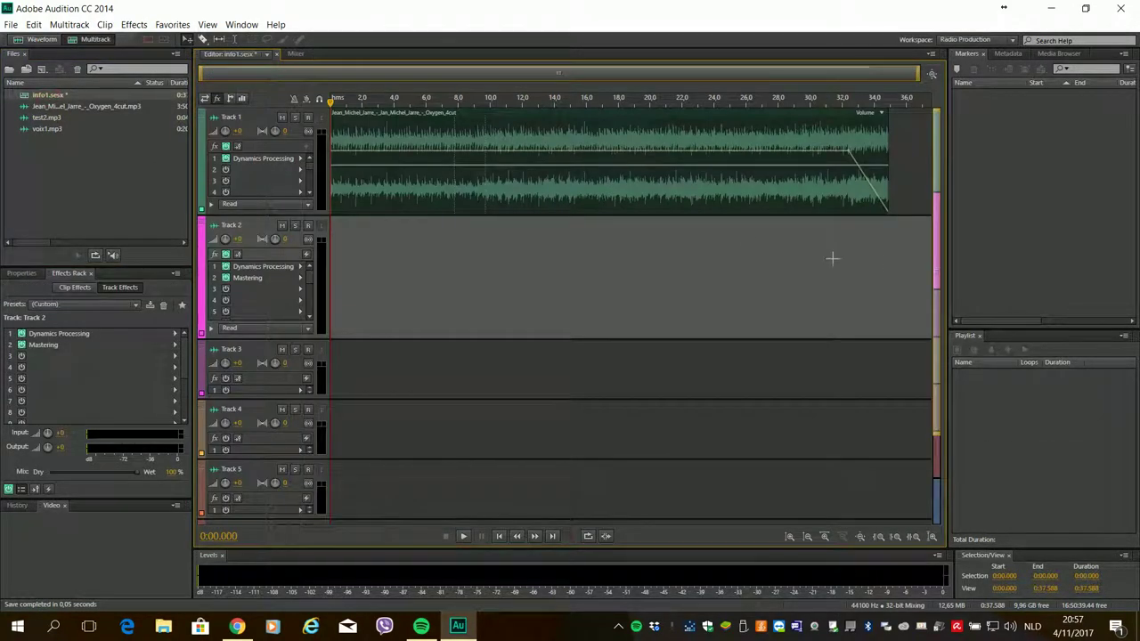
pyautogui.click(57, 120)
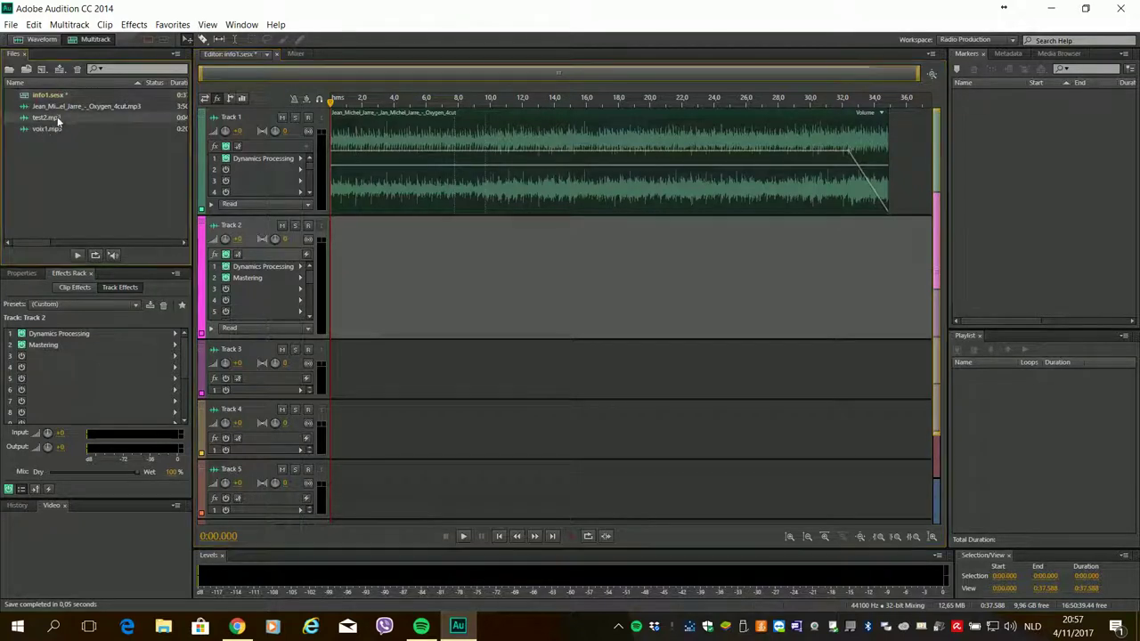
pyautogui.moveTo(76, 115); pyautogui.dragTo(489, 255)
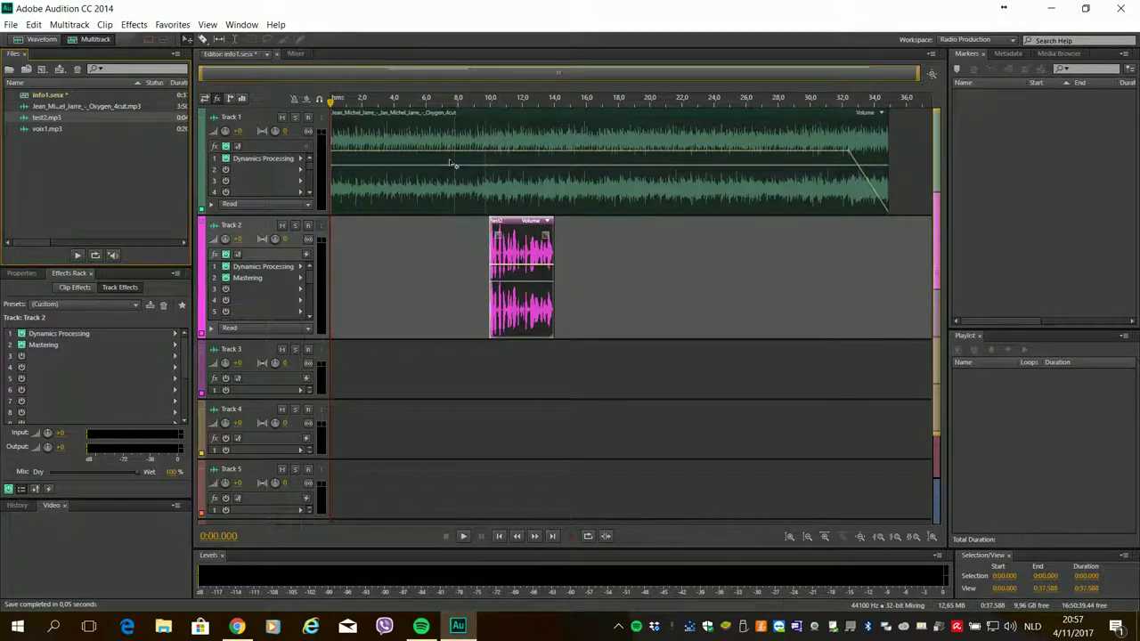
pyautogui.moveTo(514, 239); pyautogui.dragTo(521, 239)
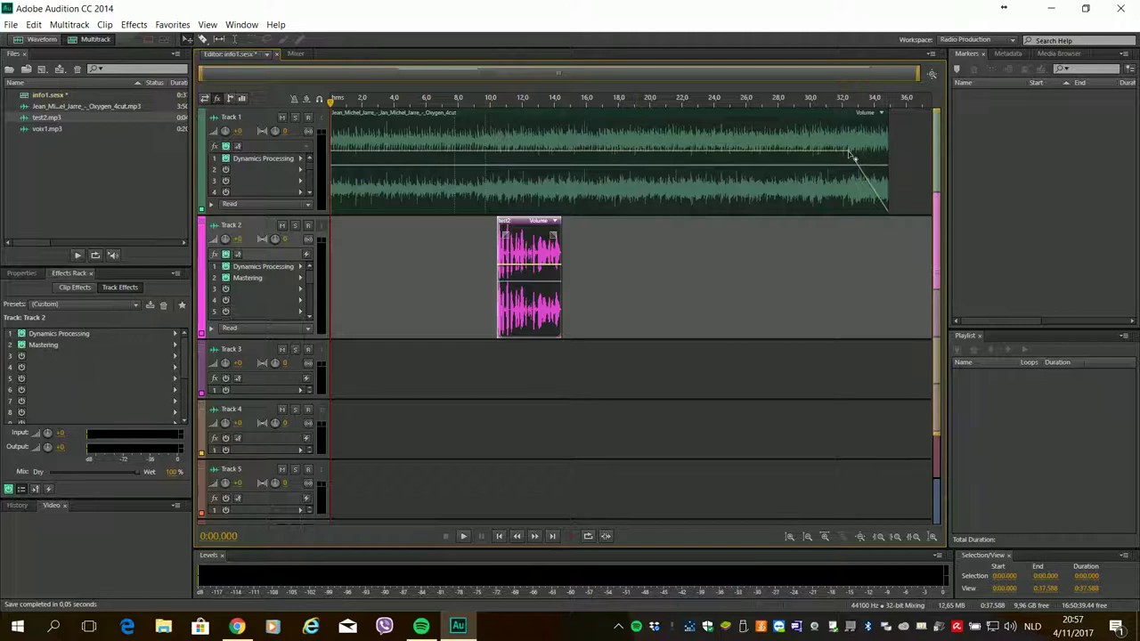
# Step: Shorten the Track 1 music clip to end at about 17 s, with its volume fading out from about 14.7 s
pyautogui.moveTo(850, 153)
pyautogui.moveTo(888, 147); pyautogui.dragTo(602, 165)
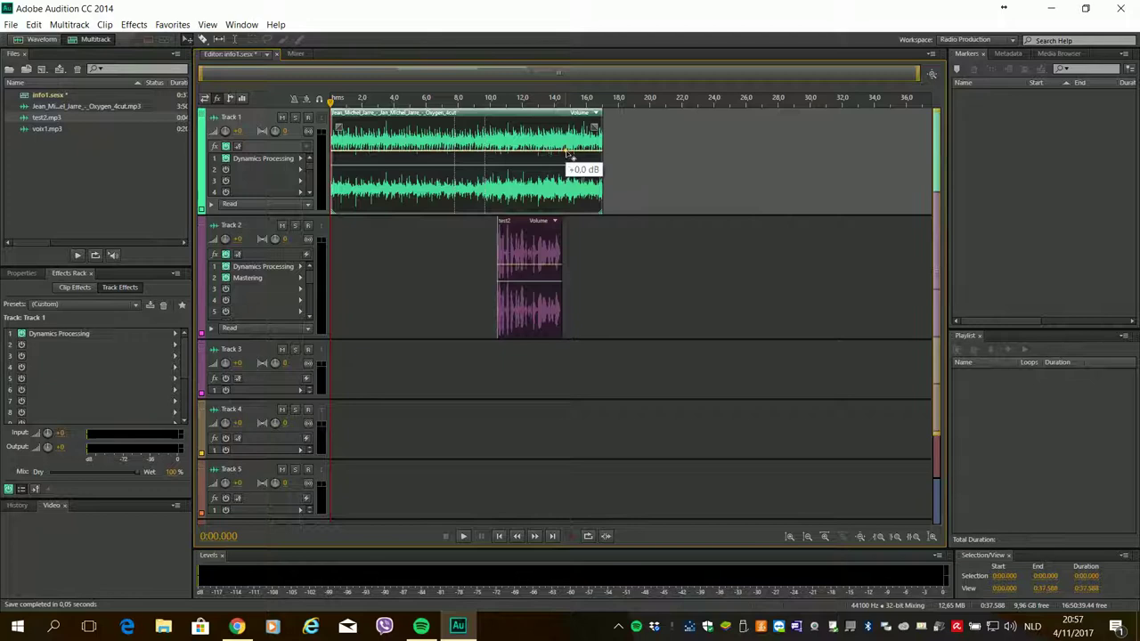
pyautogui.moveTo(595, 151); pyautogui.dragTo(603, 221)
# Step: Play the mix from about 8.8 s through the voice clip into the music fade-out, and return the playhead to the start
pyautogui.click(471, 101)
pyautogui.press('space')
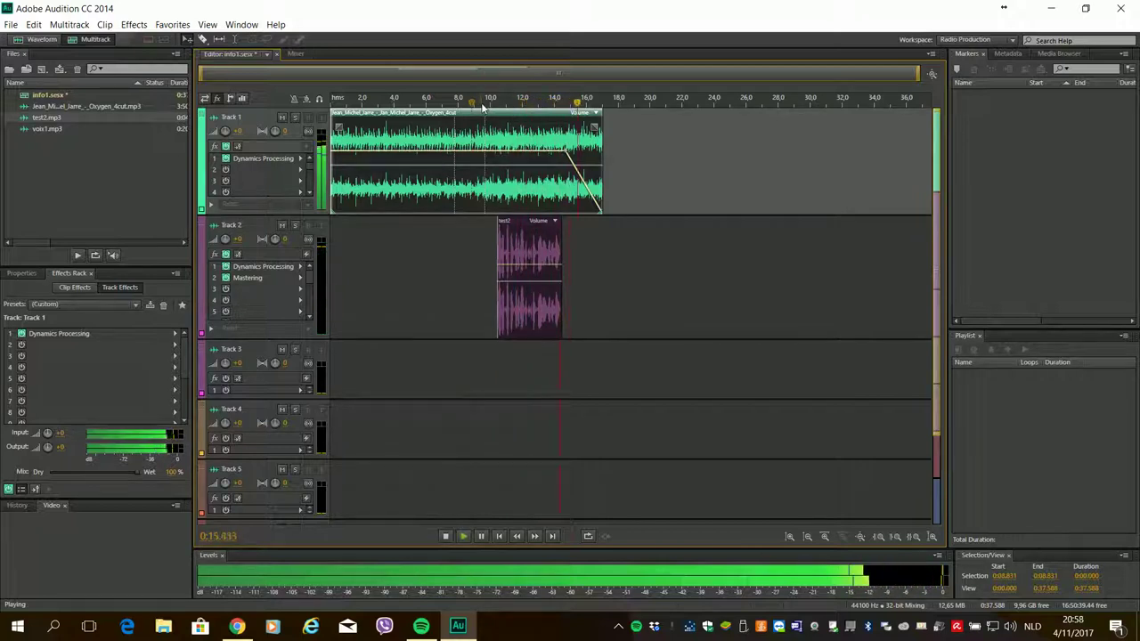
pyautogui.press('space')
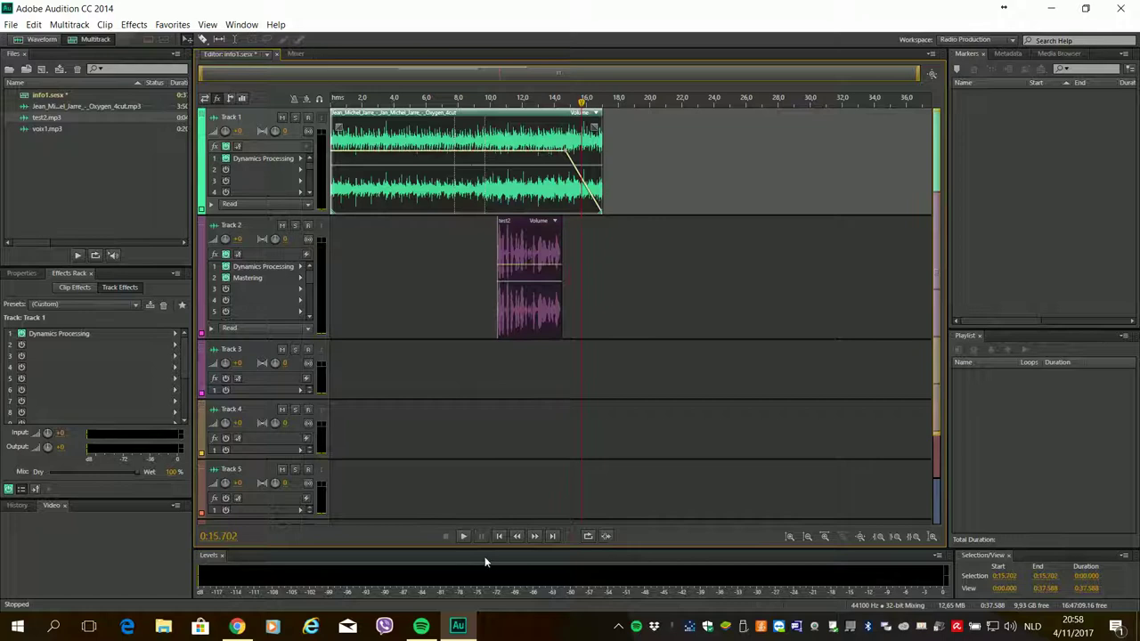
pyautogui.click(499, 535)
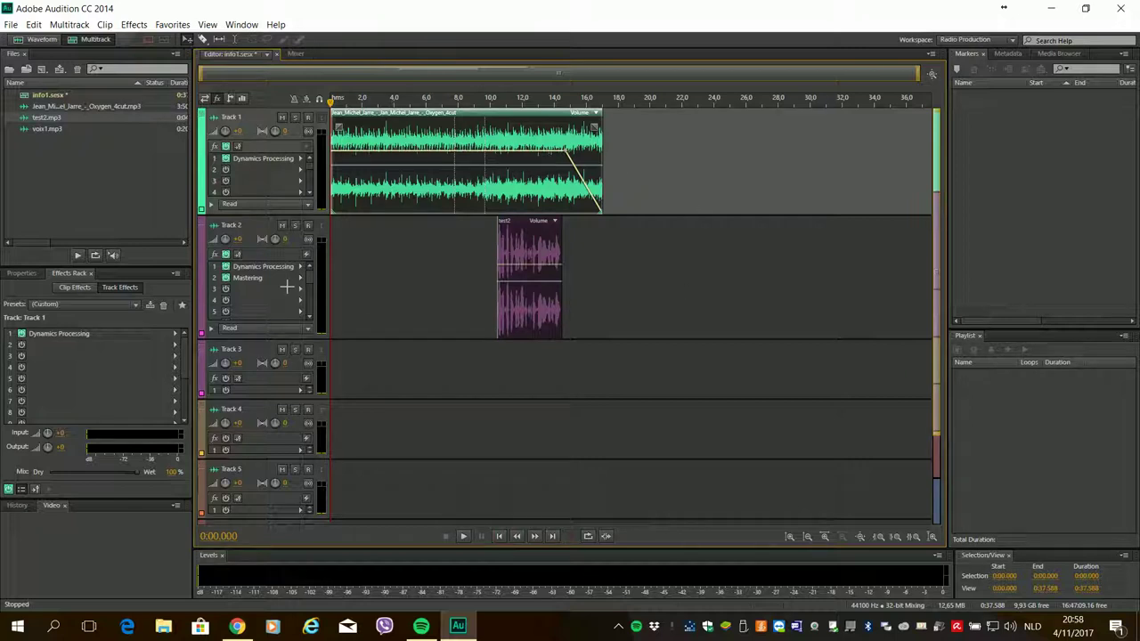
pyautogui.click(10, 25)
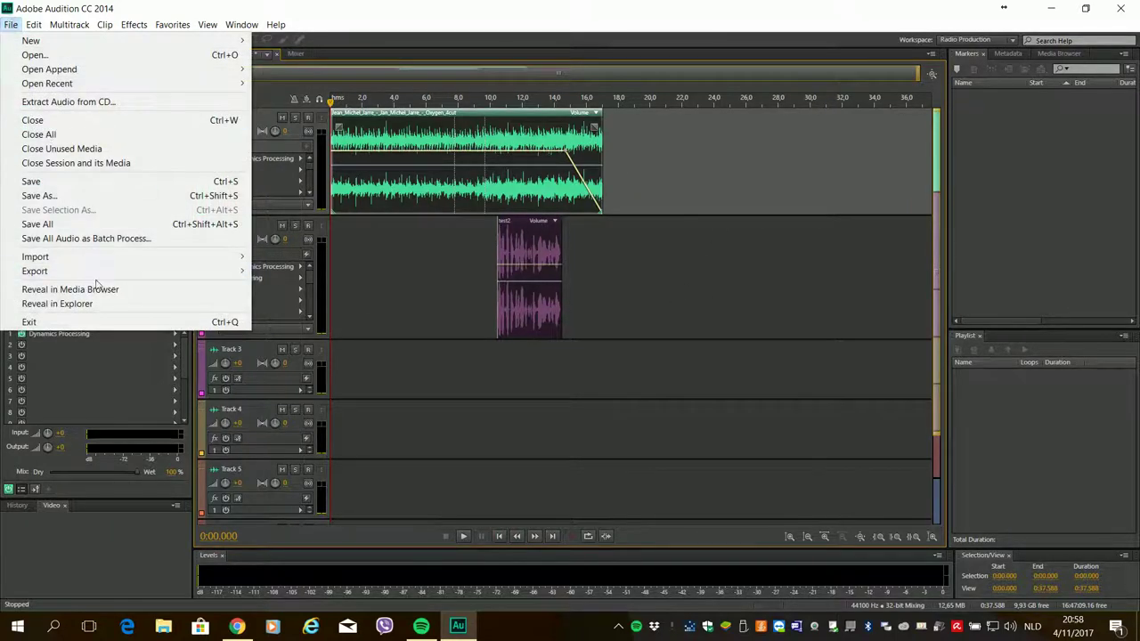
pyautogui.moveTo(112, 272)
pyautogui.moveTo(388, 327)
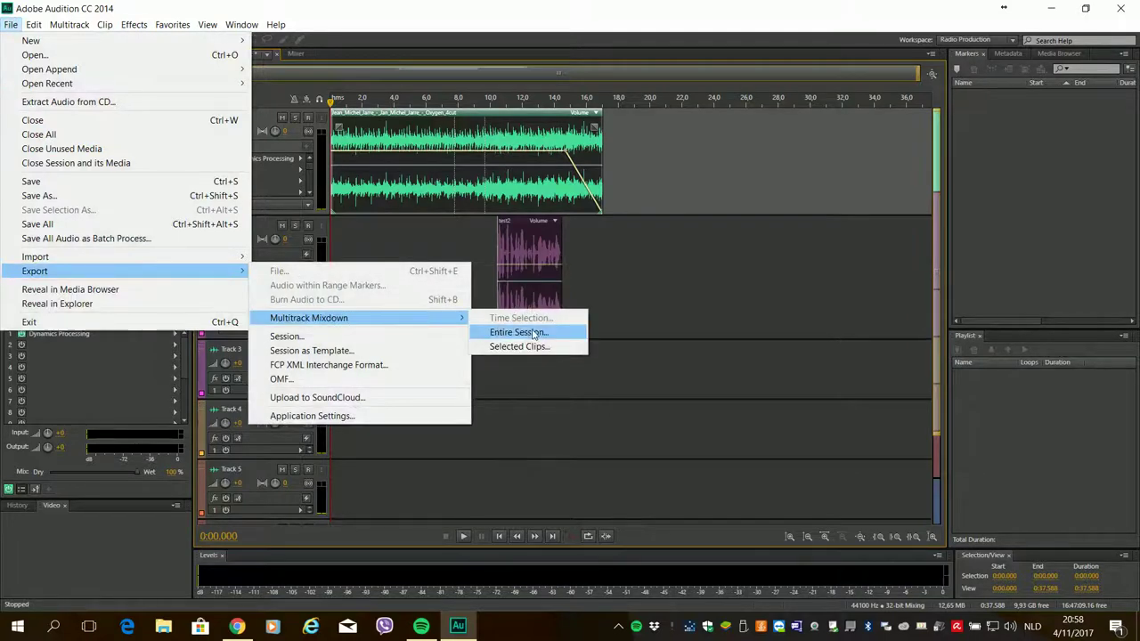
pyautogui.click(524, 332)
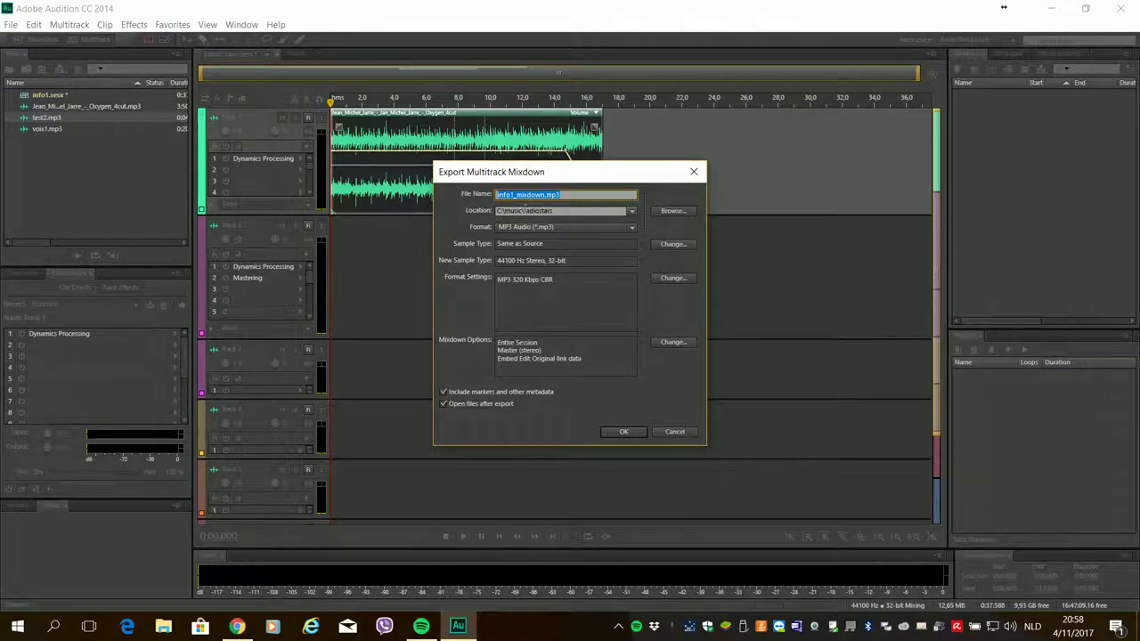
pyautogui.click(675, 432)
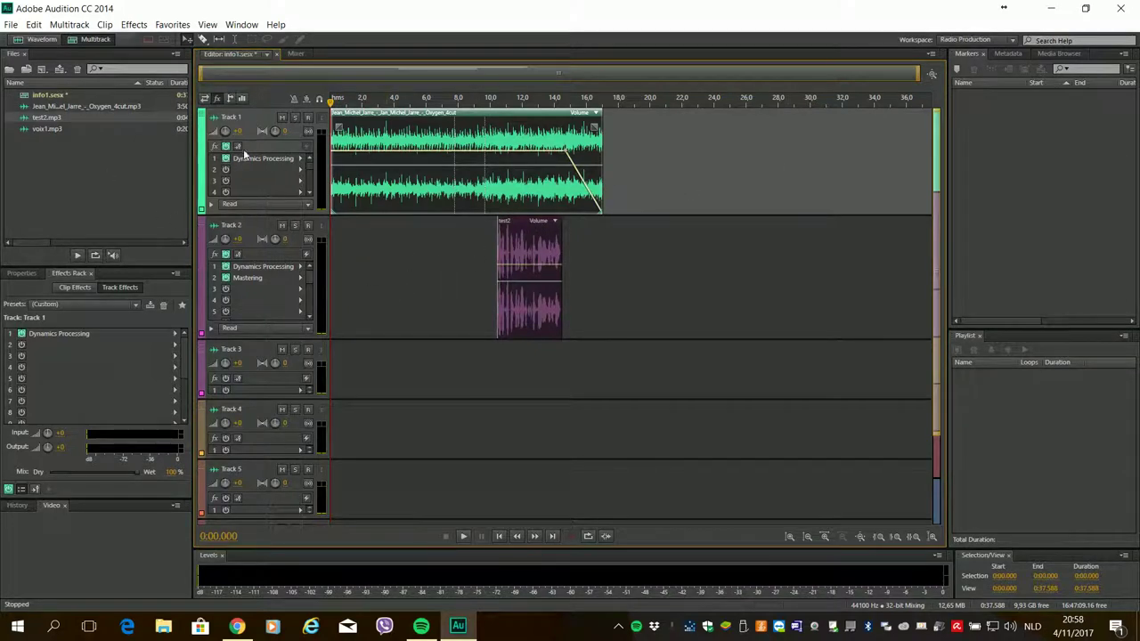
pyautogui.click(251, 290)
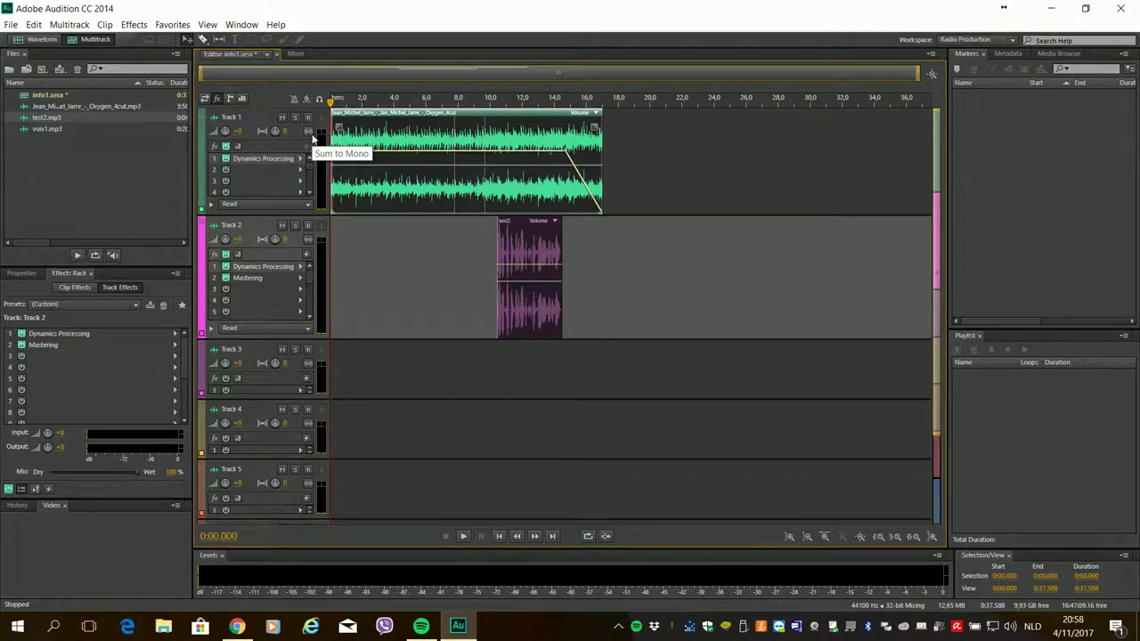
pyautogui.click(11, 24)
pyautogui.moveTo(33, 43)
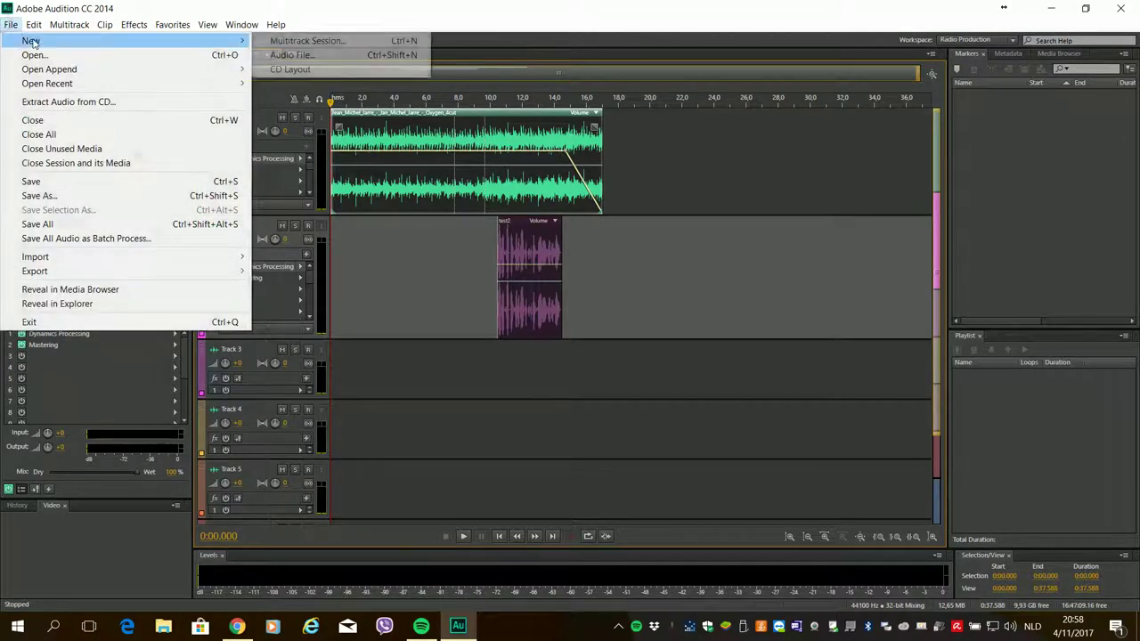
pyautogui.moveTo(200, 84)
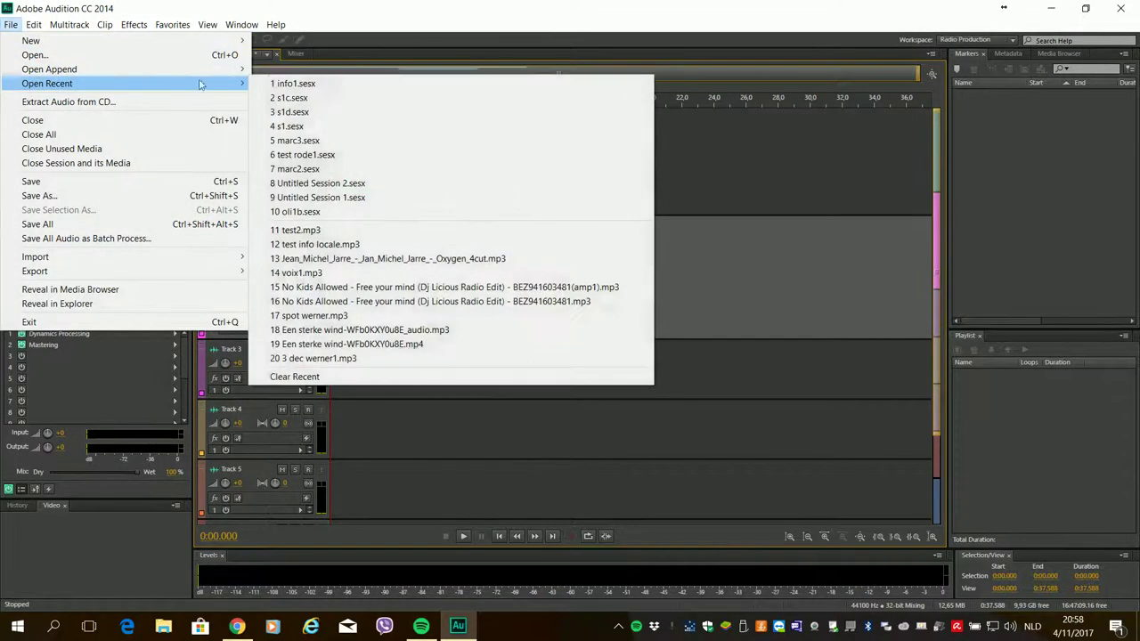
pyautogui.click(823, 296)
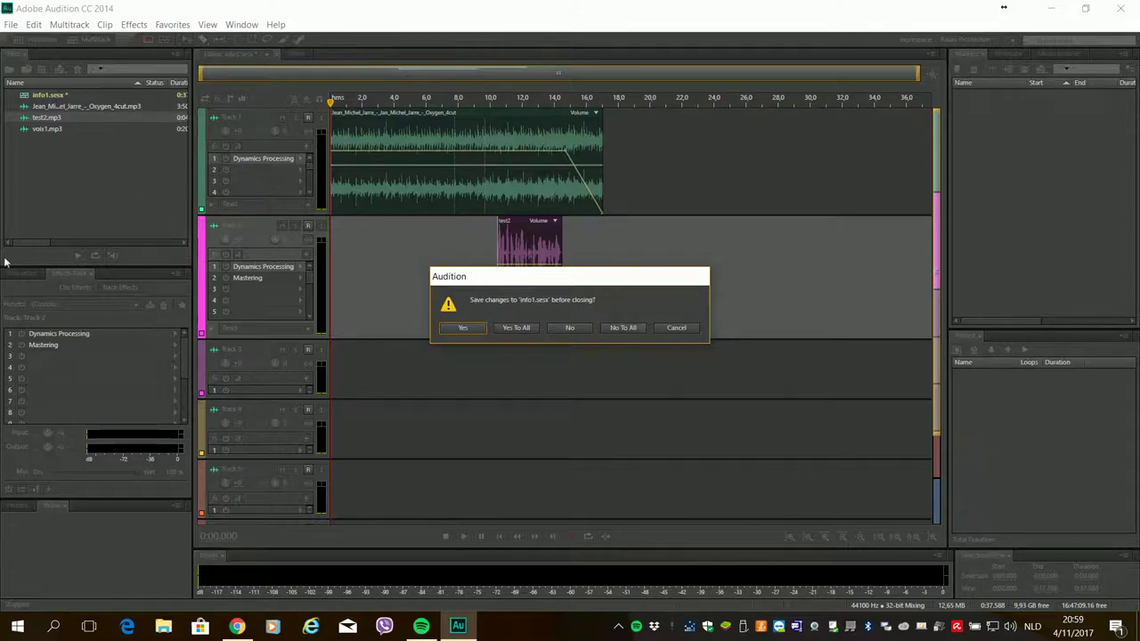
# Step: Close the info1.sesx session without saving any changes
pyautogui.click(630, 327)
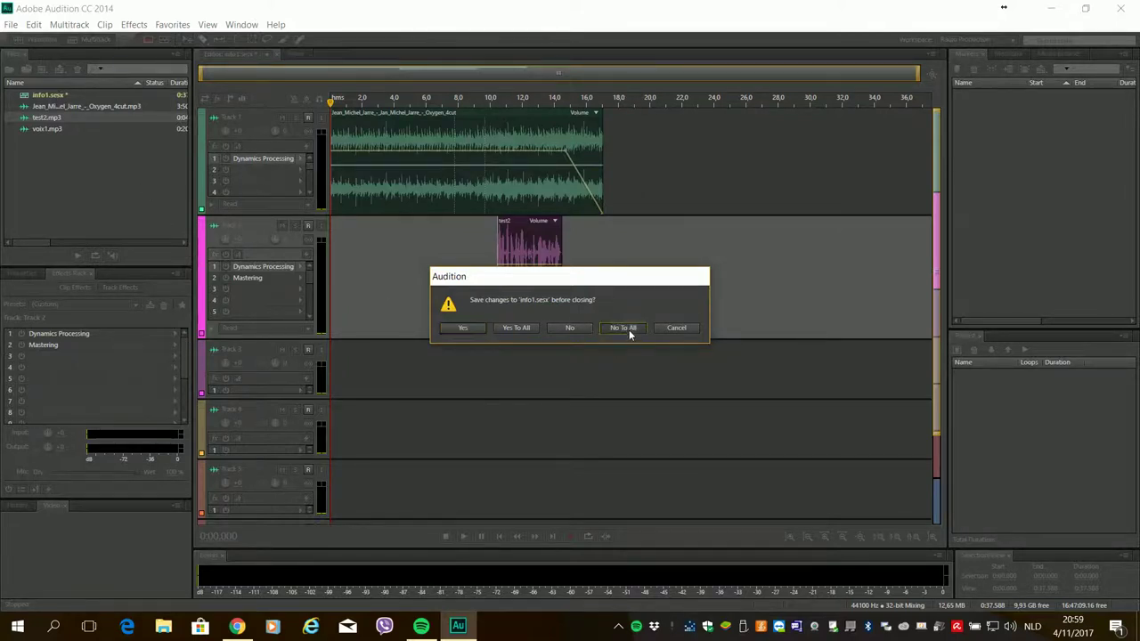